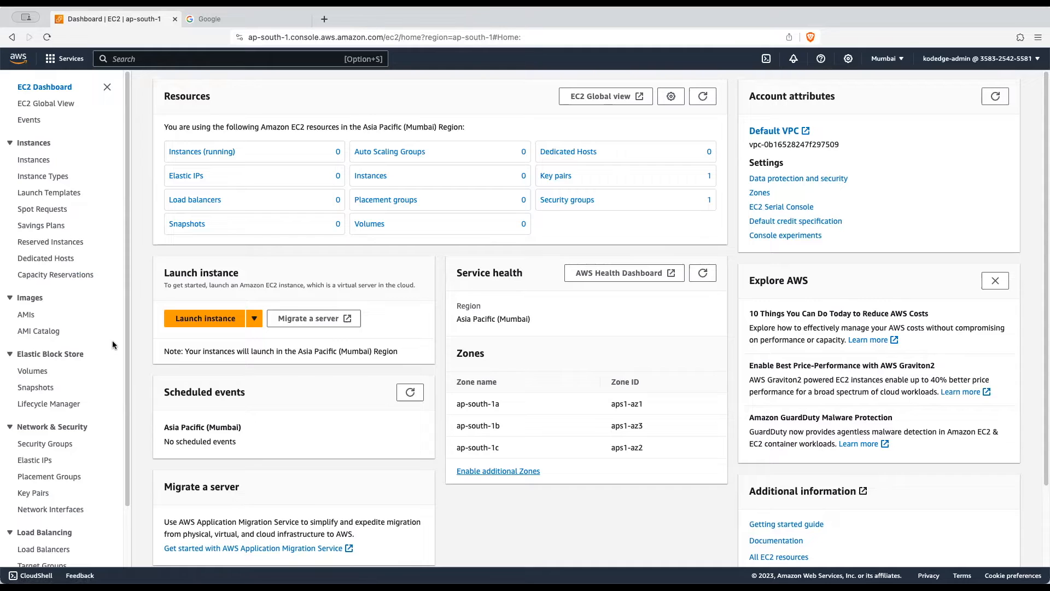
# Start a new EC2 security group with SGForALB as both its name and description.
pyautogui.scroll(-3, 113, 345)
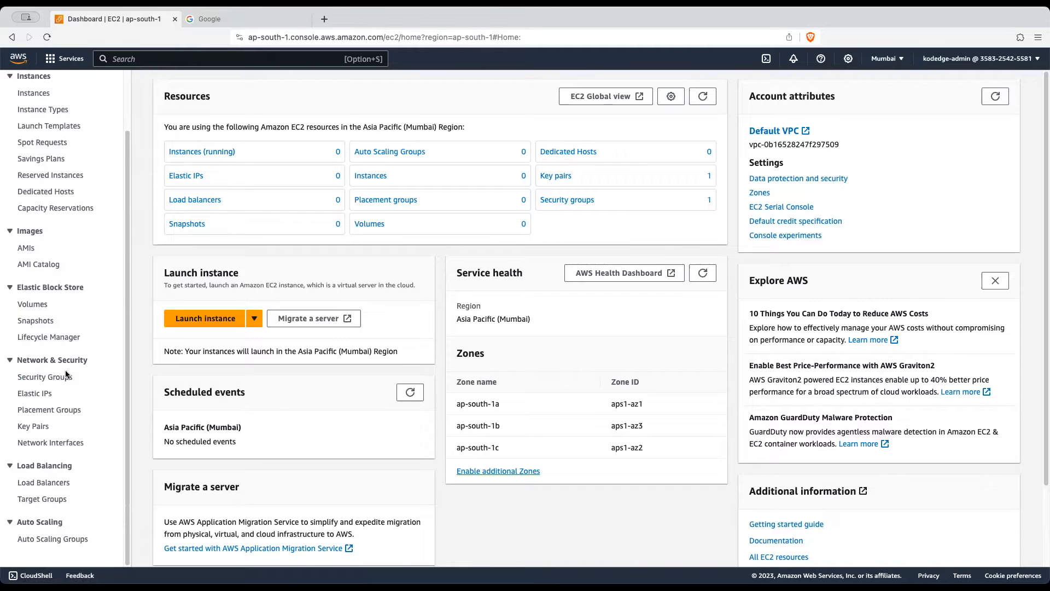
pyautogui.click(66, 375)
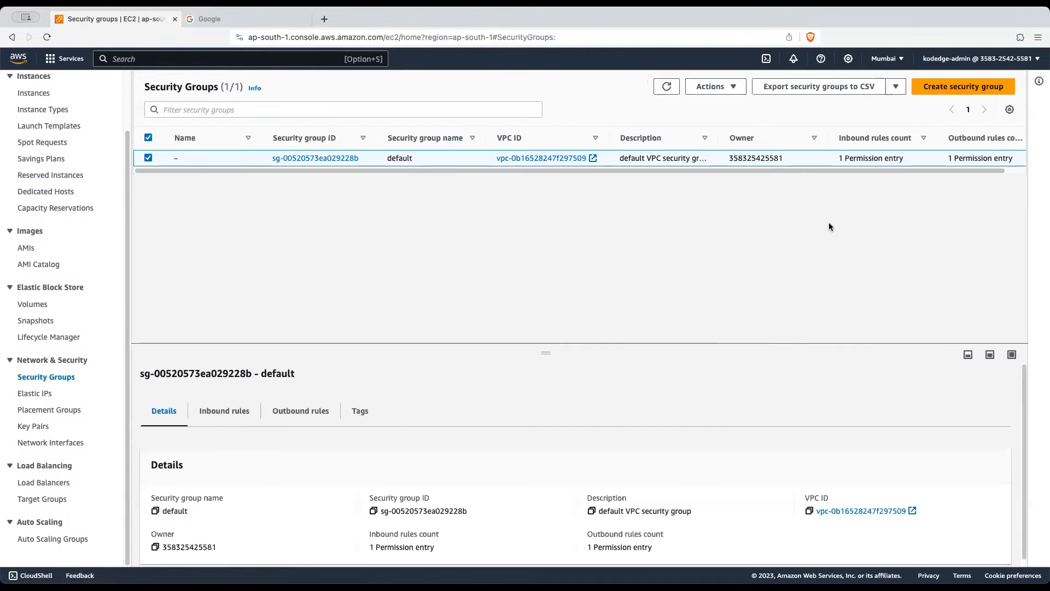
pyautogui.click(956, 89)
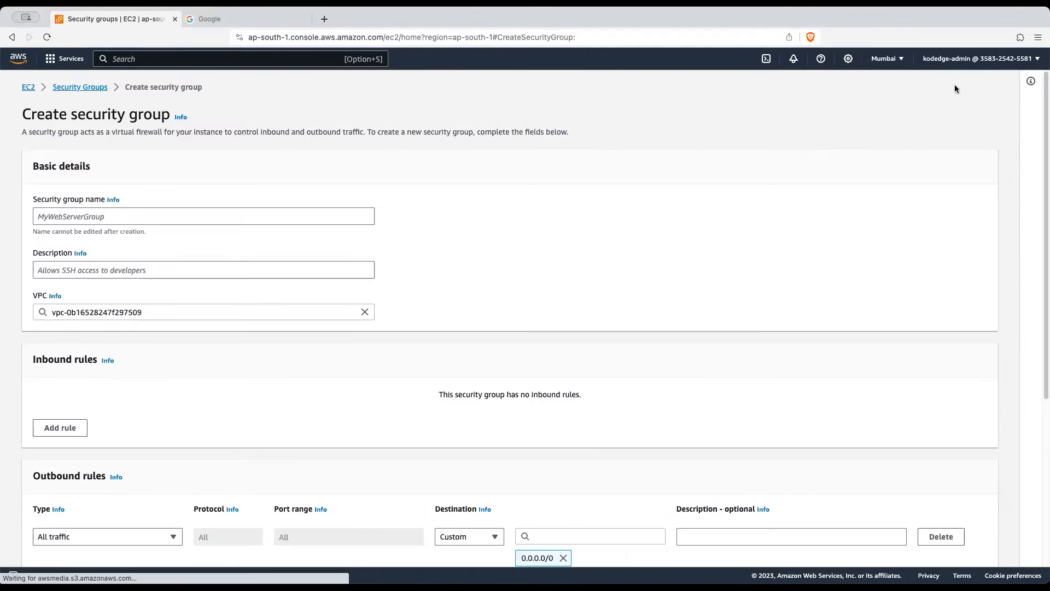
pyautogui.click(119, 221)
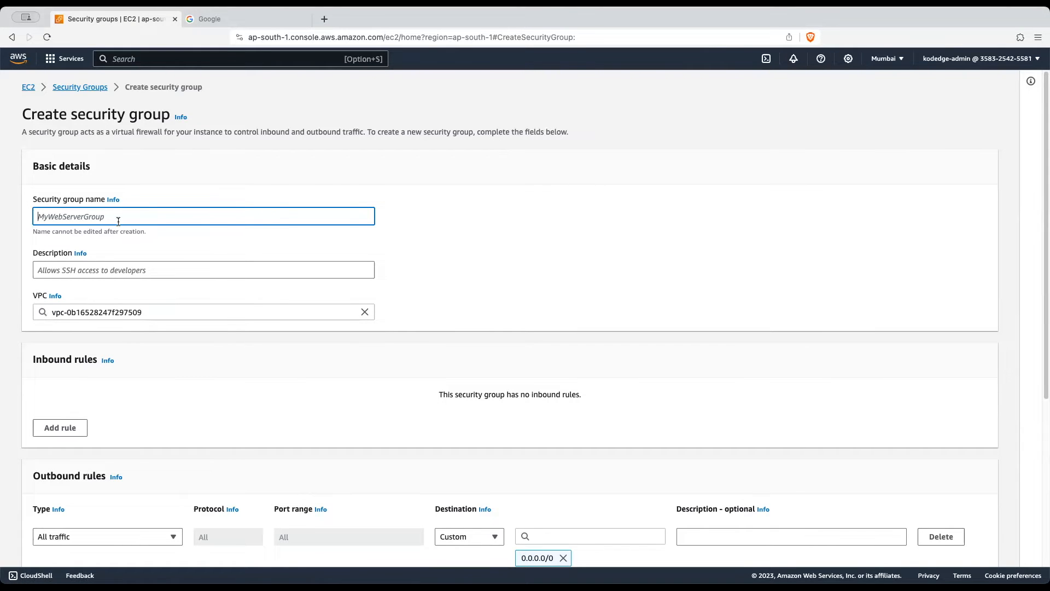
pyautogui.write('SGForAL')
pyautogui.doubleClick(66, 218)
pyautogui.press('super+c')
pyautogui.click(61, 269)
pyautogui.press('super+v')
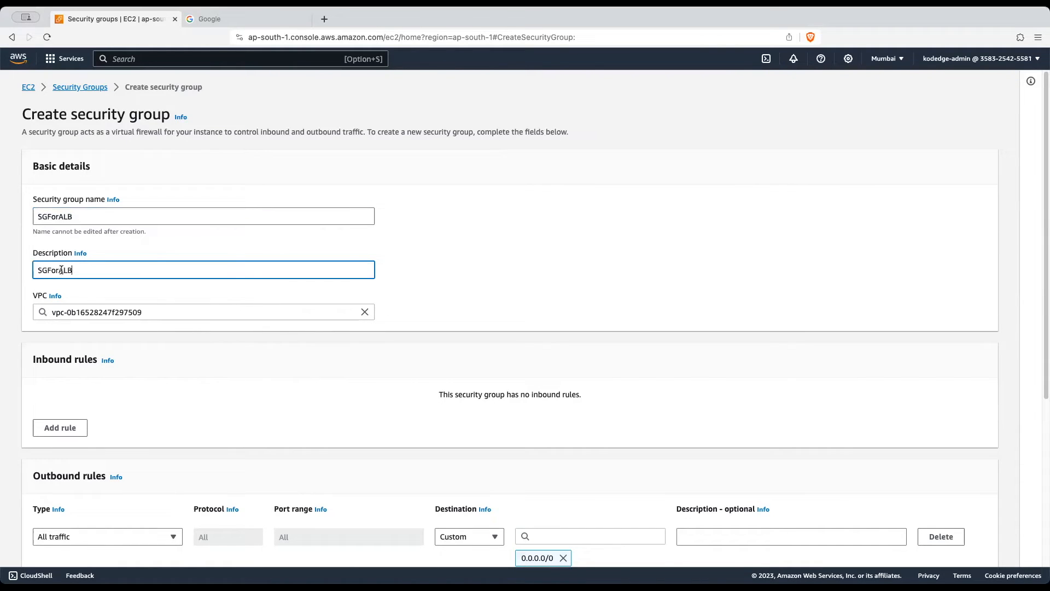
# Add an inbound HTTP rule with source Anywhere-IPv4 and create the security group.
pyautogui.scroll(-5, 122, 316)
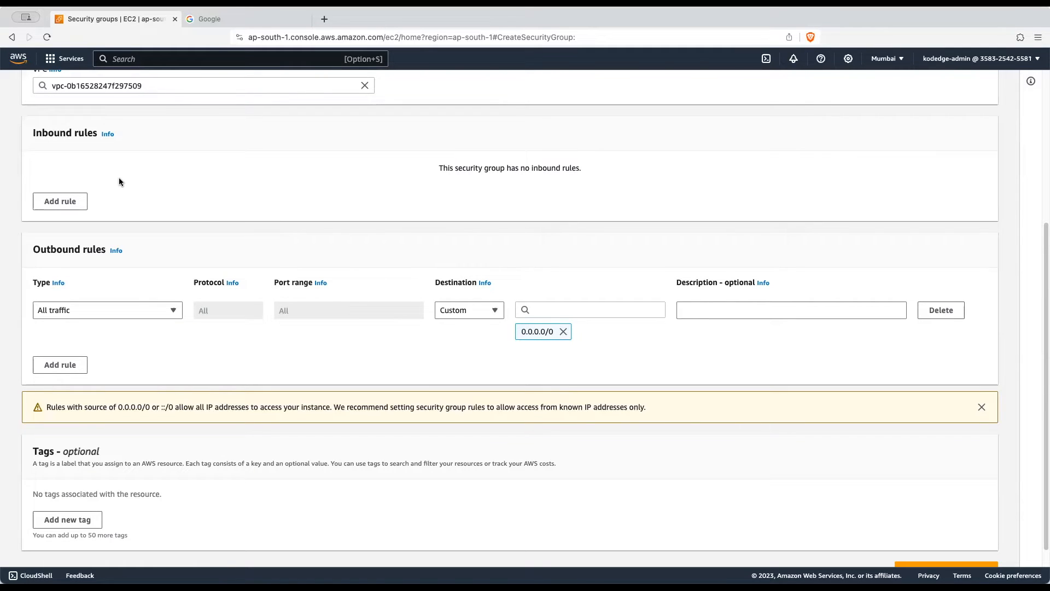
pyautogui.click(71, 201)
pyautogui.click(101, 196)
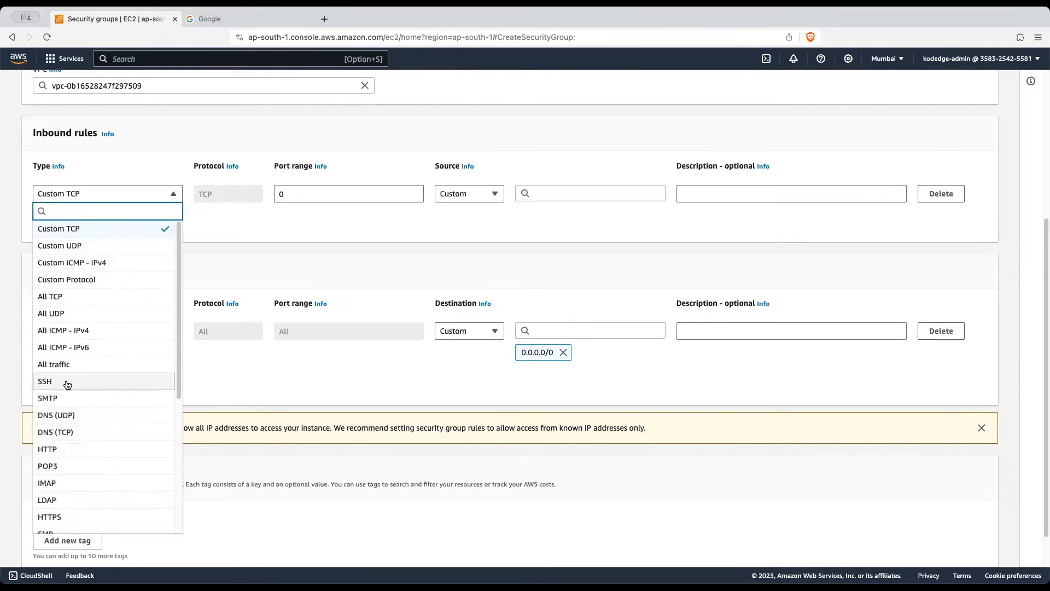
pyautogui.click(66, 449)
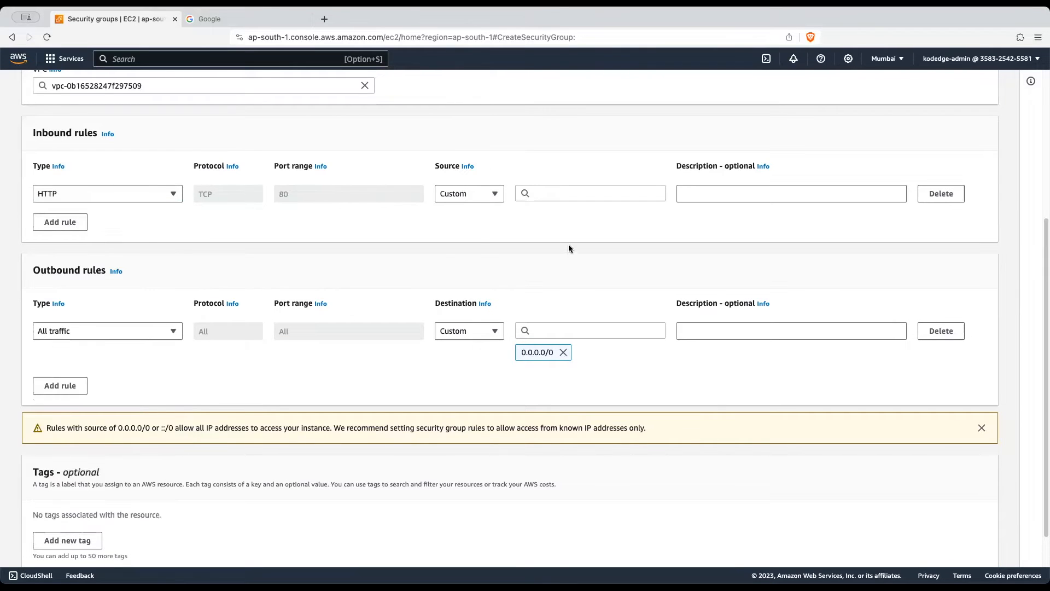
pyautogui.click(476, 196)
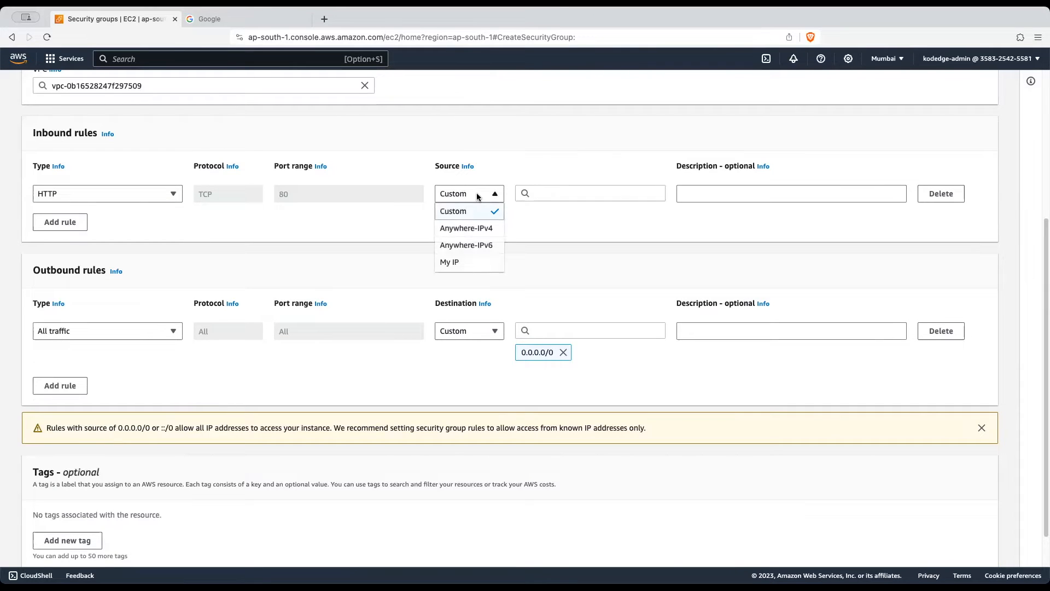
pyautogui.click(463, 228)
pyautogui.scroll(-3, 711, 328)
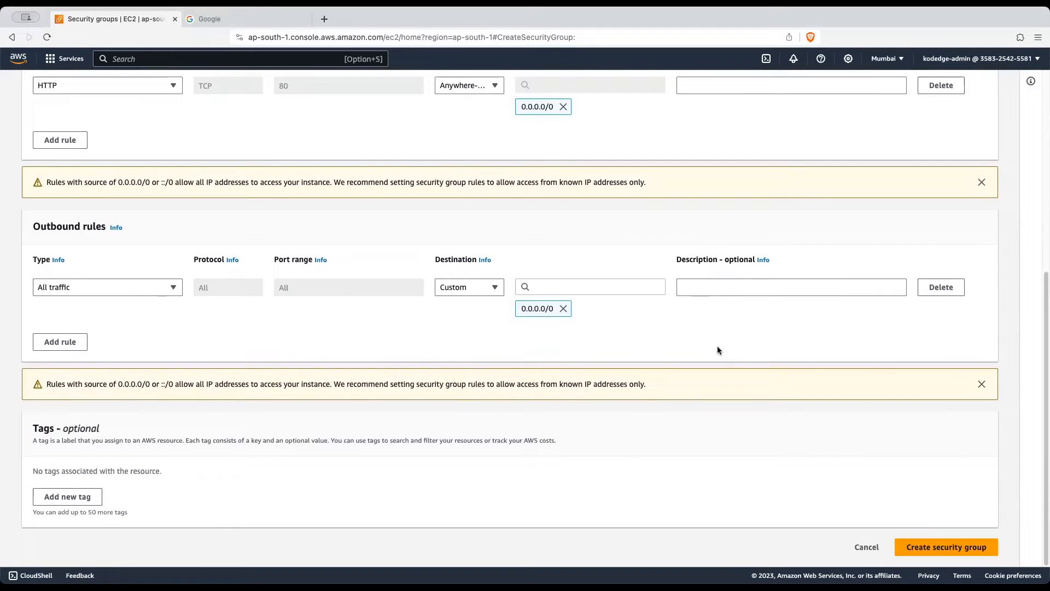
pyautogui.click(945, 546)
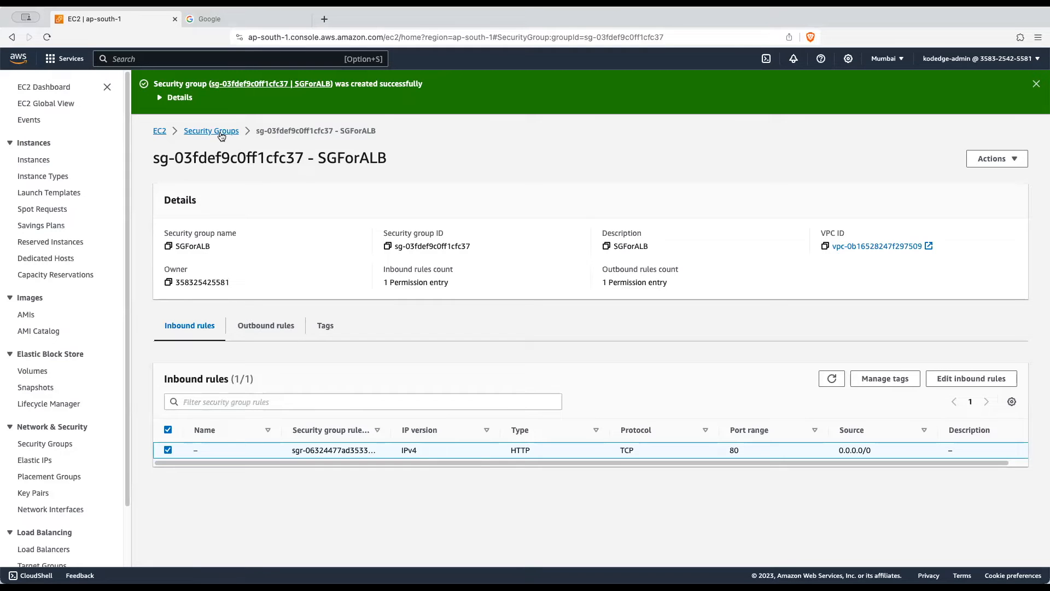
# Start another security group with SGForAutoScaling as both its name and description.
pyautogui.click(222, 136)
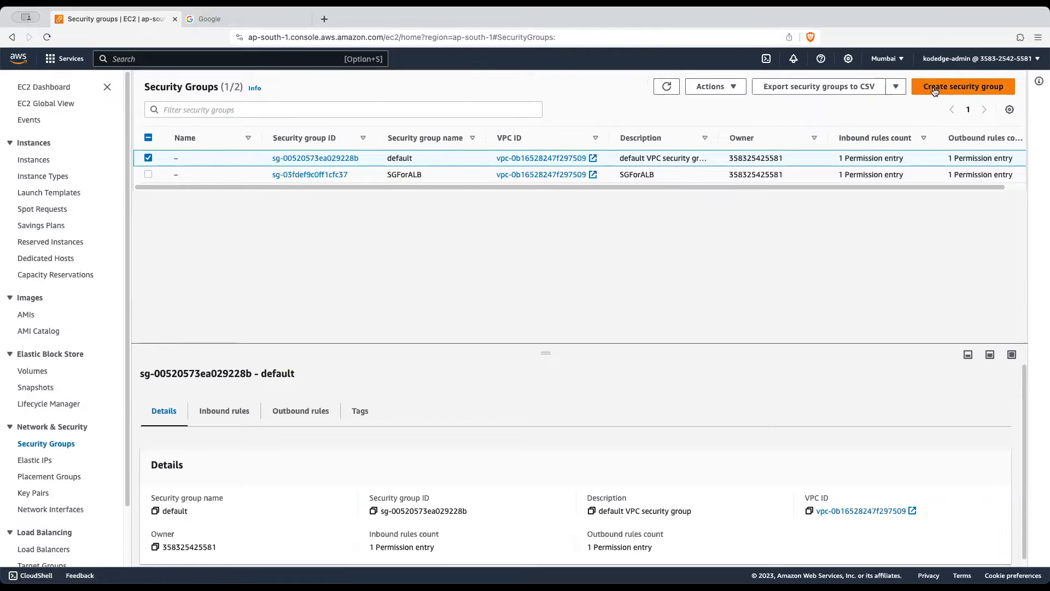
pyautogui.click(935, 87)
pyautogui.click(92, 220)
pyautogui.write('SGForAuto')
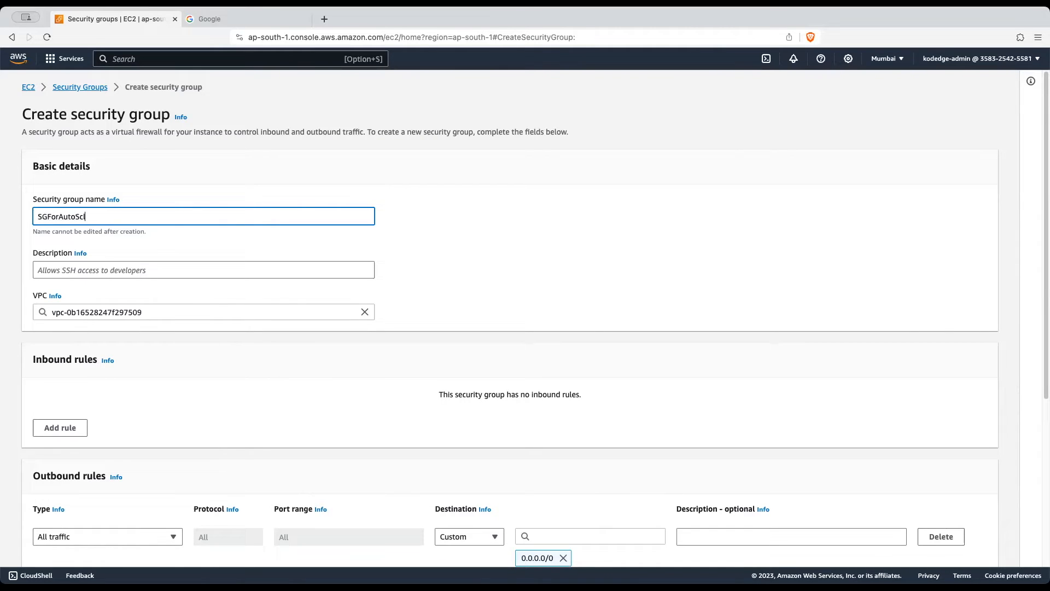
pyautogui.write('Scaling')
pyautogui.doubleClick(73, 216)
pyautogui.press('super+c')
pyautogui.click(74, 271)
pyautogui.press('super+v')
# Add an inbound All TCP rule with the SGForALB security group as its custom source.
pyautogui.scroll(-3, 77, 264)
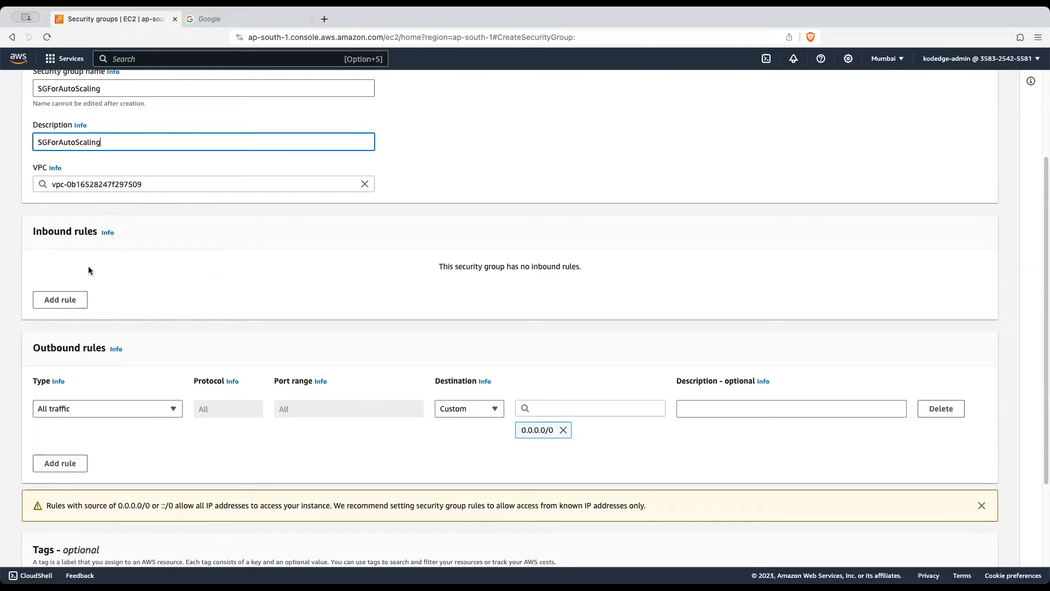
pyautogui.click(60, 300)
pyautogui.click(75, 294)
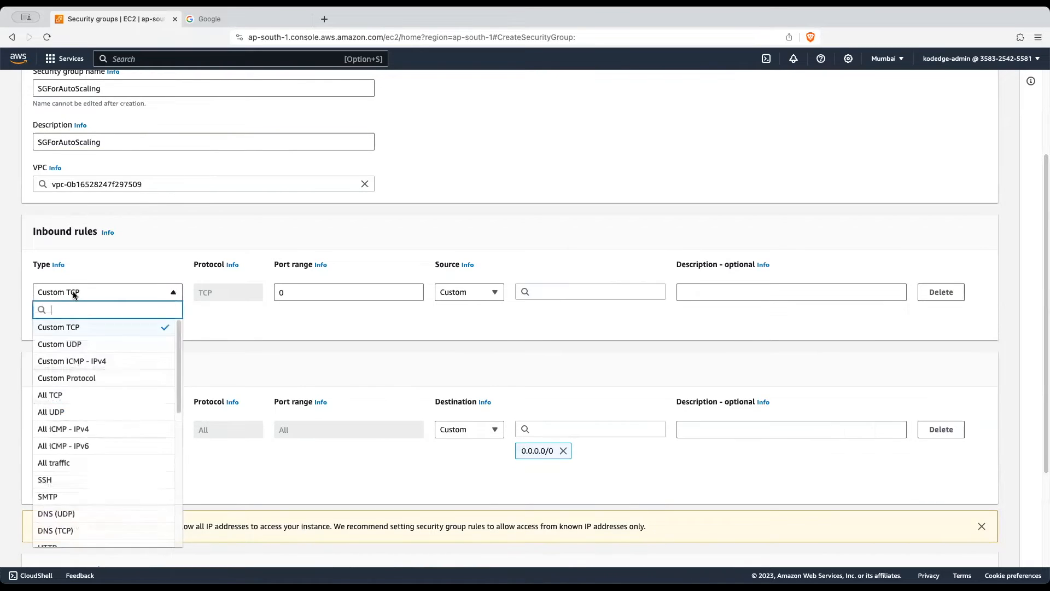
pyautogui.click(68, 395)
pyautogui.click(568, 292)
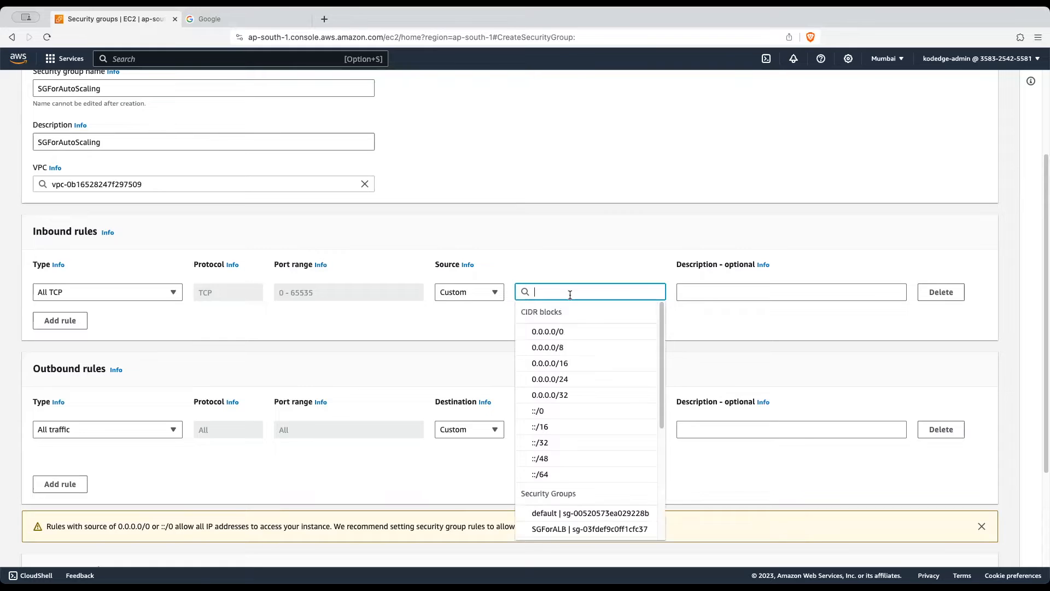
pyautogui.click(573, 529)
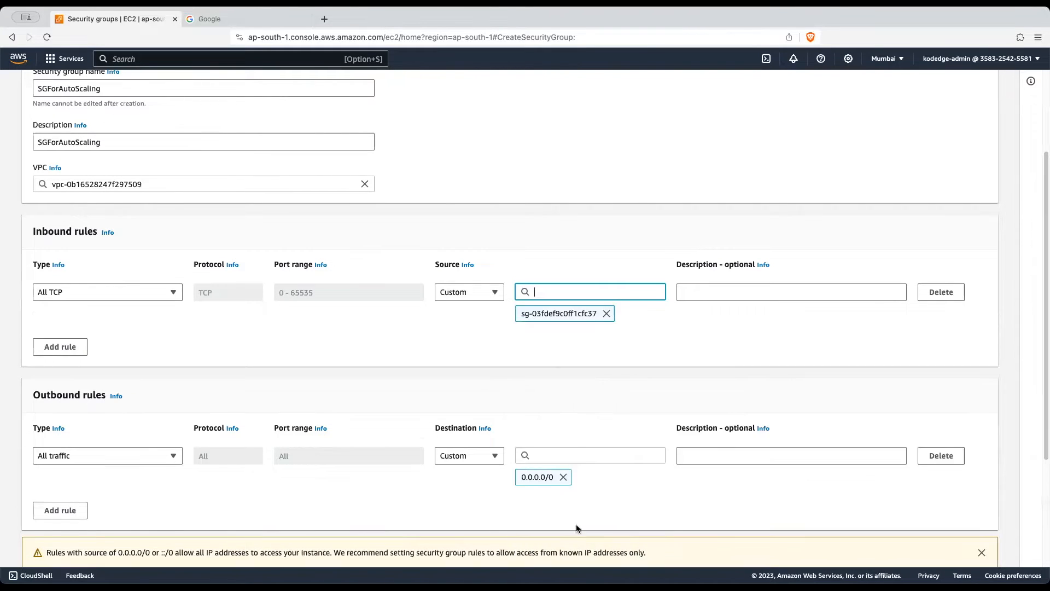
# Add a second inbound rule for SSH with source Anywhere-IPv4 and create the security group.
pyautogui.click(61, 354)
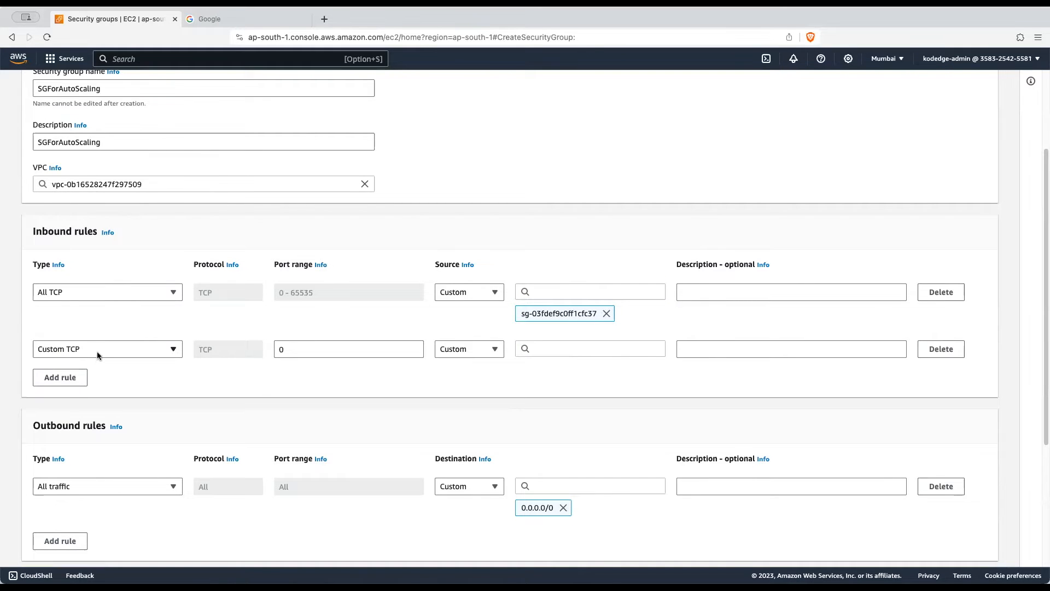
pyautogui.click(99, 355)
pyautogui.click(75, 273)
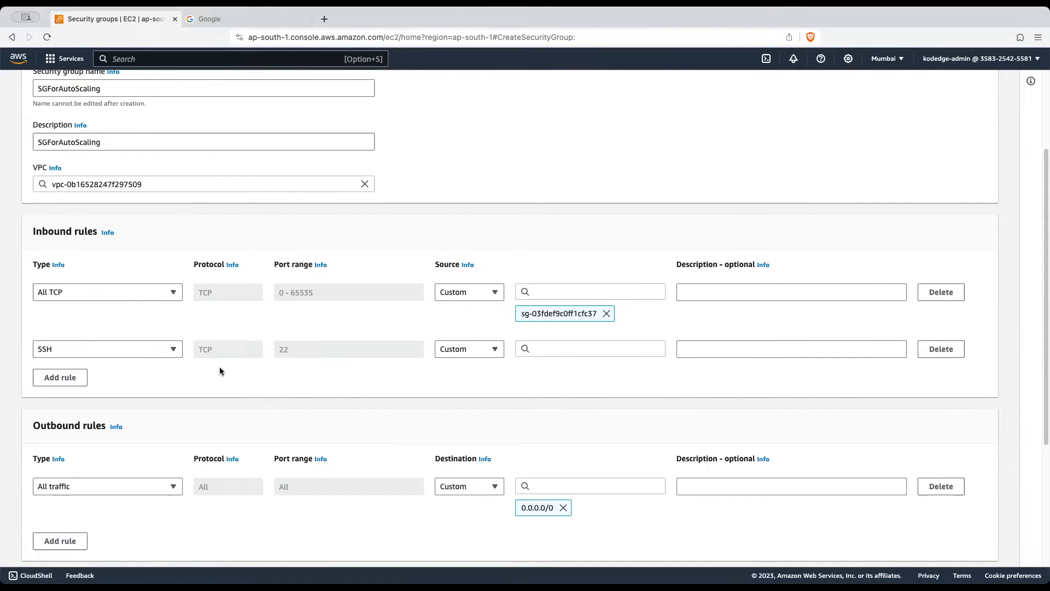
pyautogui.click(496, 350)
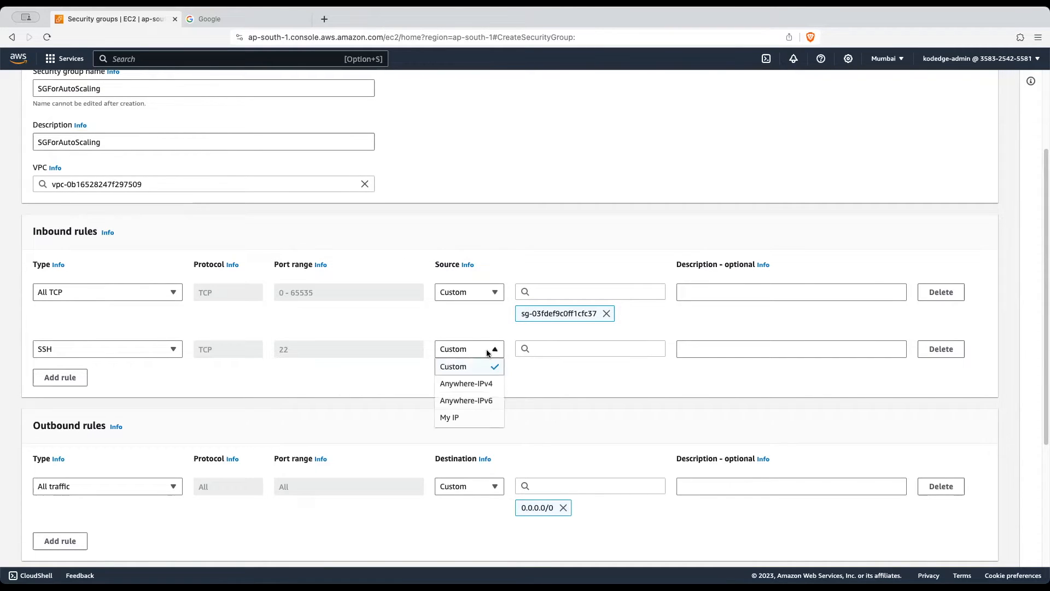
pyautogui.click(480, 383)
pyautogui.scroll(-5, 654, 387)
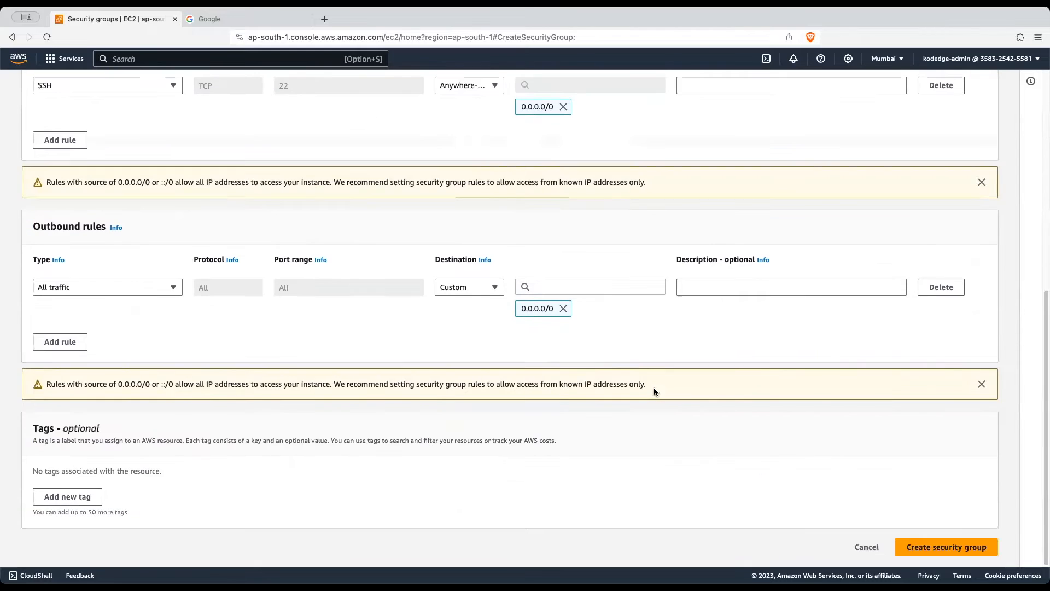
pyautogui.click(933, 547)
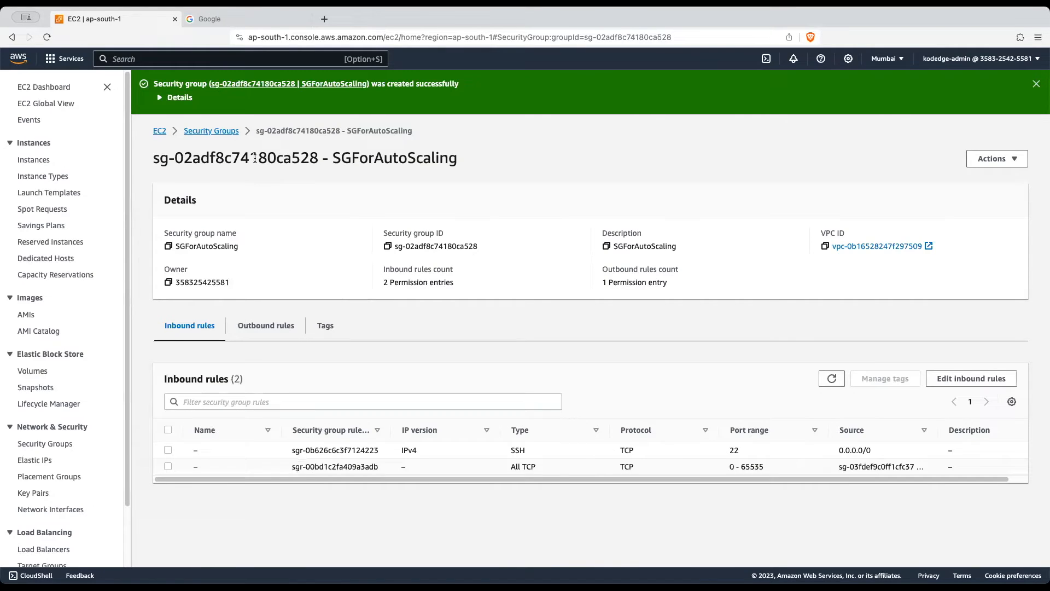
# Start creating an Auto Scaling group named YTDemoAutoScaling.
pyautogui.click(222, 132)
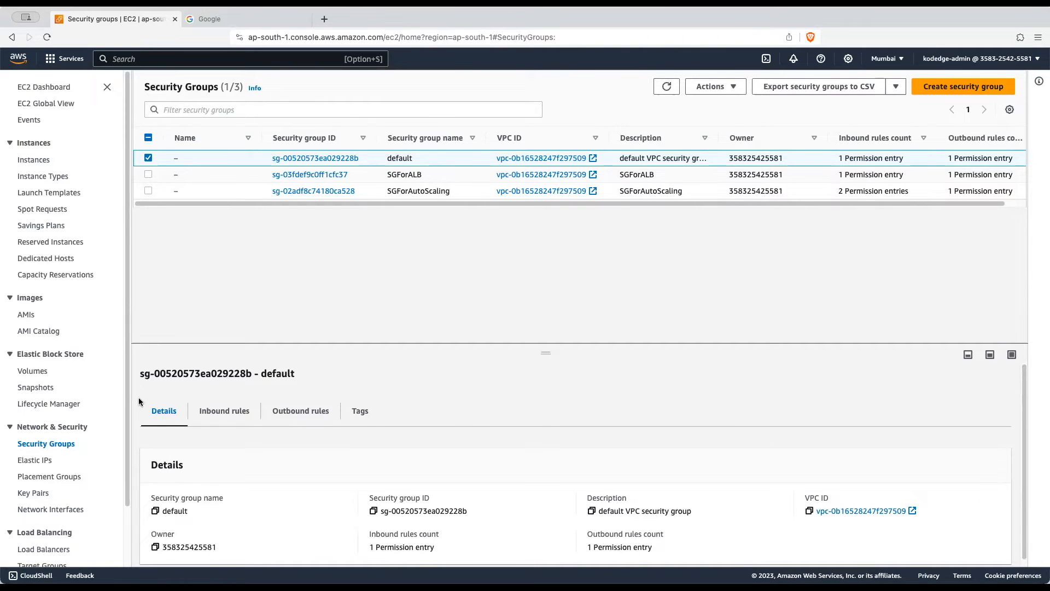
pyautogui.scroll(-3, 98, 421)
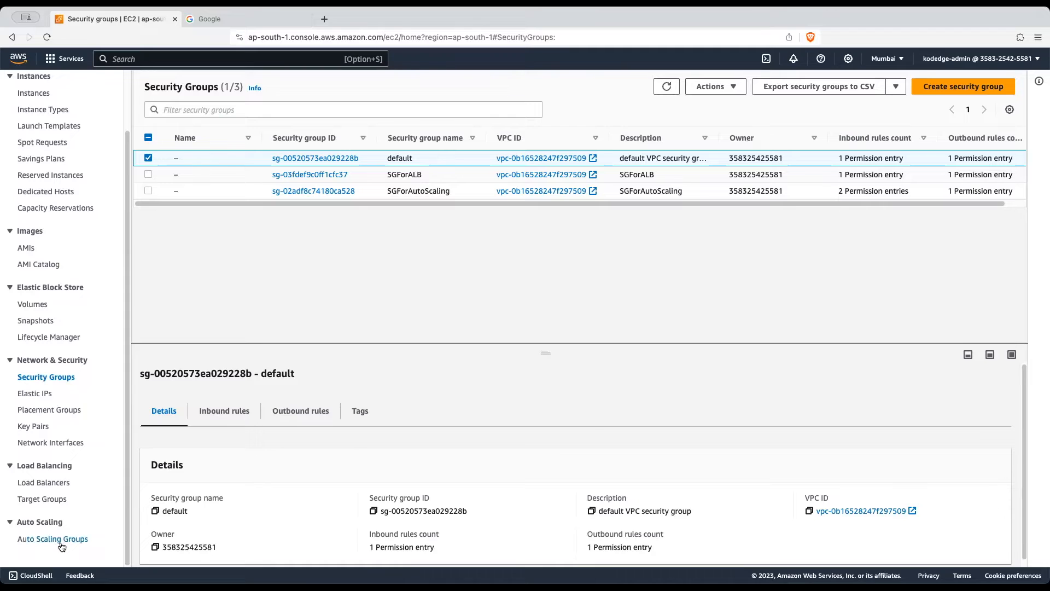
pyautogui.click(63, 541)
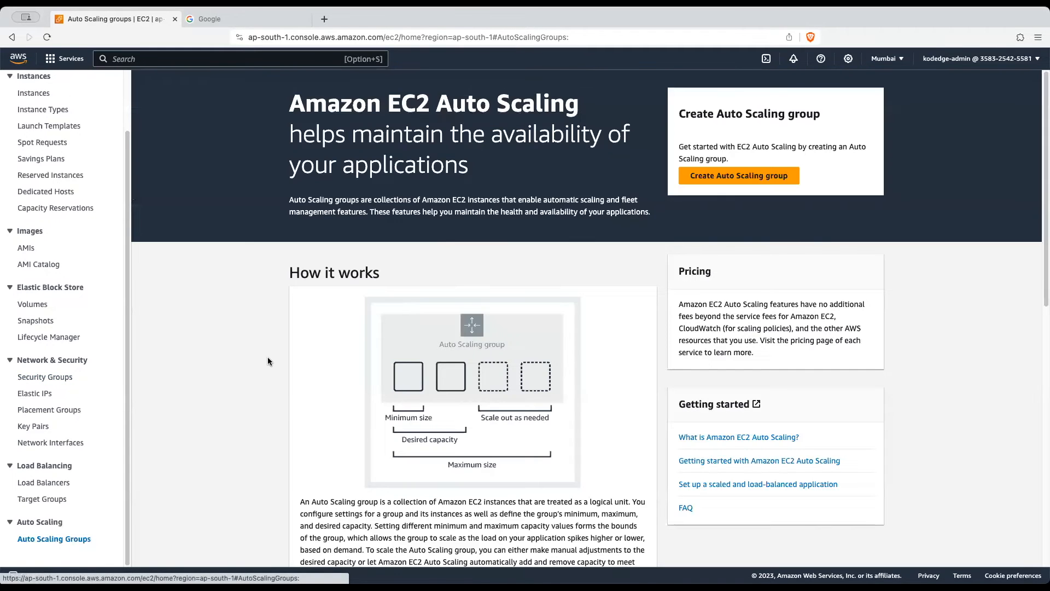
pyautogui.click(753, 177)
pyautogui.click(290, 219)
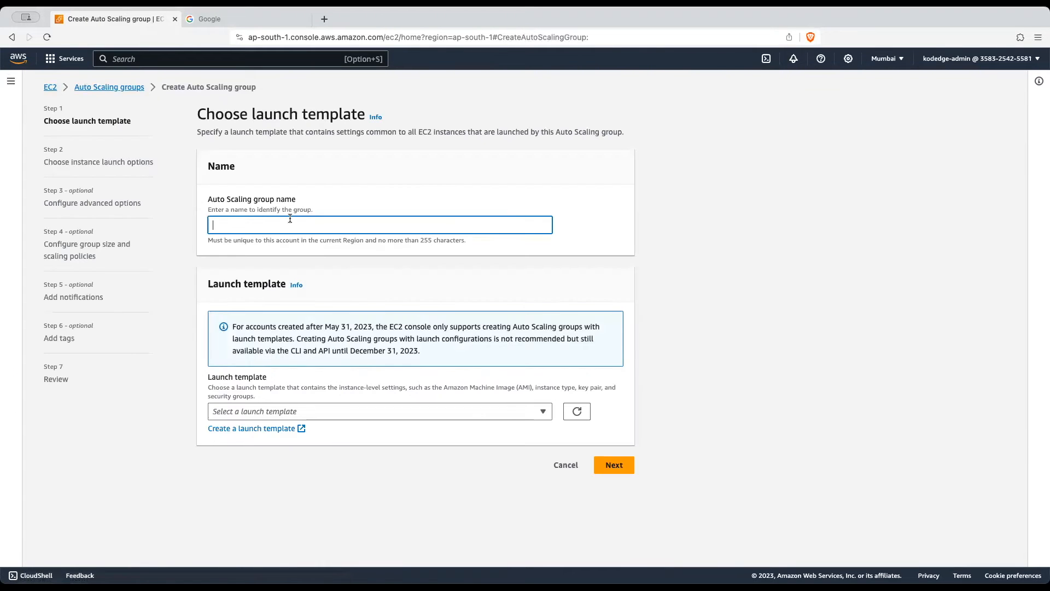
pyautogui.write('YTDemoAutoScaling')
# Start a new launch template for the Auto Scaling group and name it TestTemplate.
pyautogui.click(255, 431)
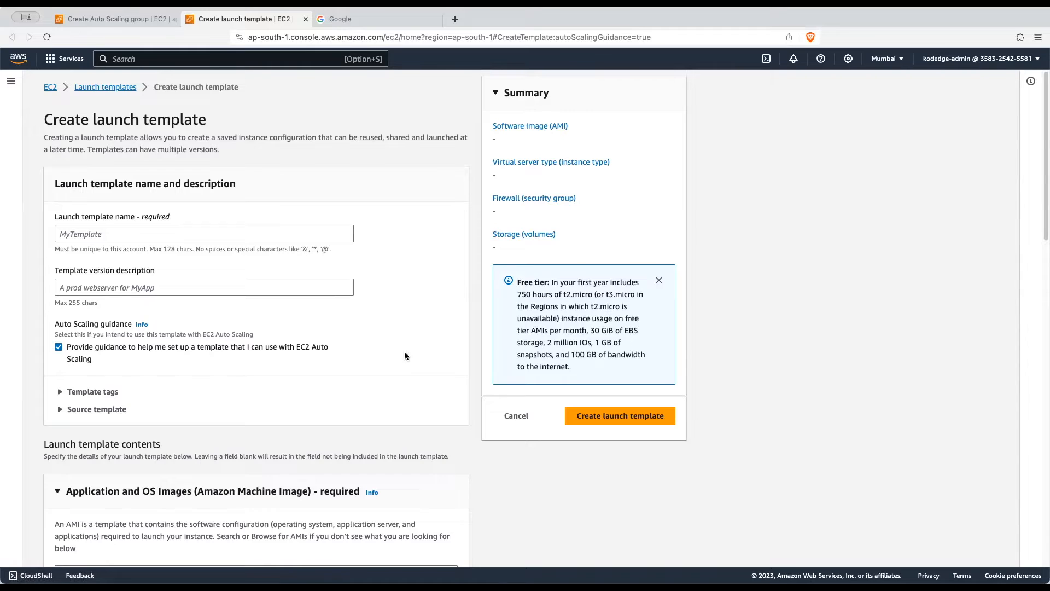
pyautogui.scroll(-2, 396, 358)
pyautogui.click(121, 183)
pyautogui.write('TestTemplate')
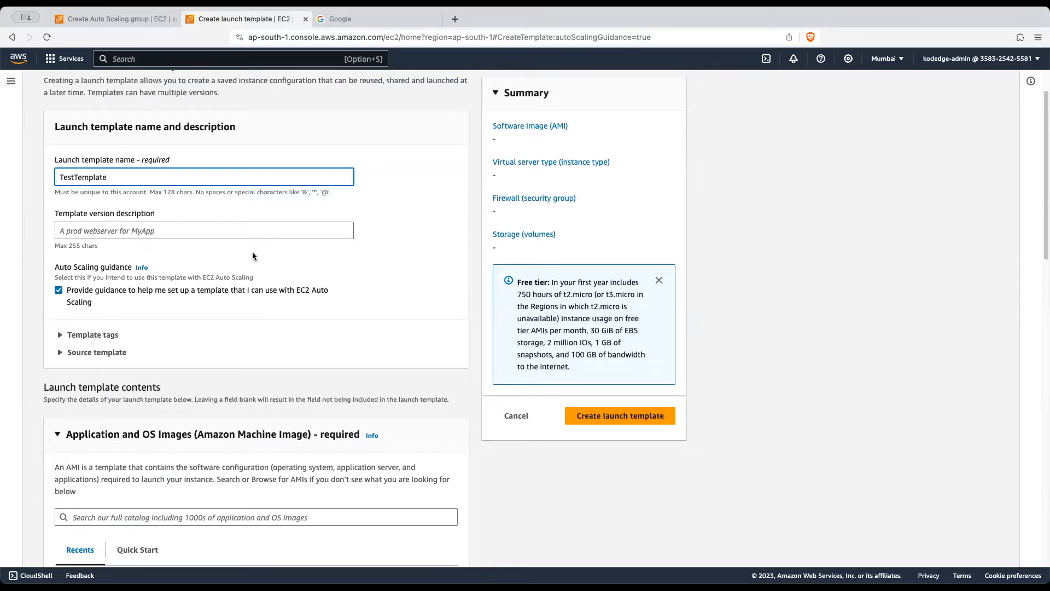
# Choose the Amazon Linux quick-start image, Amazon Linux 2023 AMI, for the launch template.
pyautogui.scroll(-5, 248, 320)
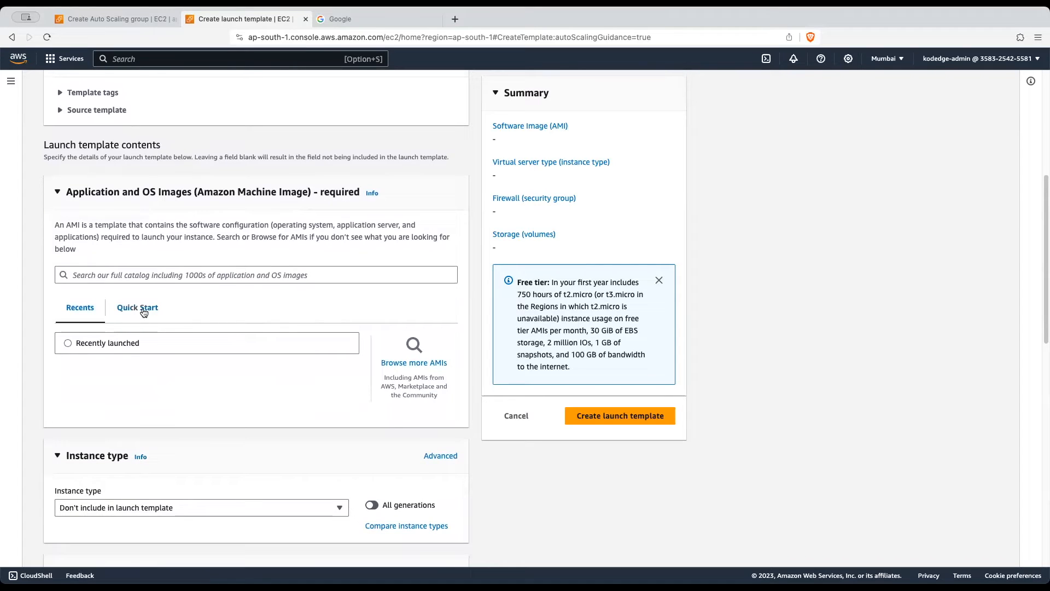
pyautogui.click(127, 313)
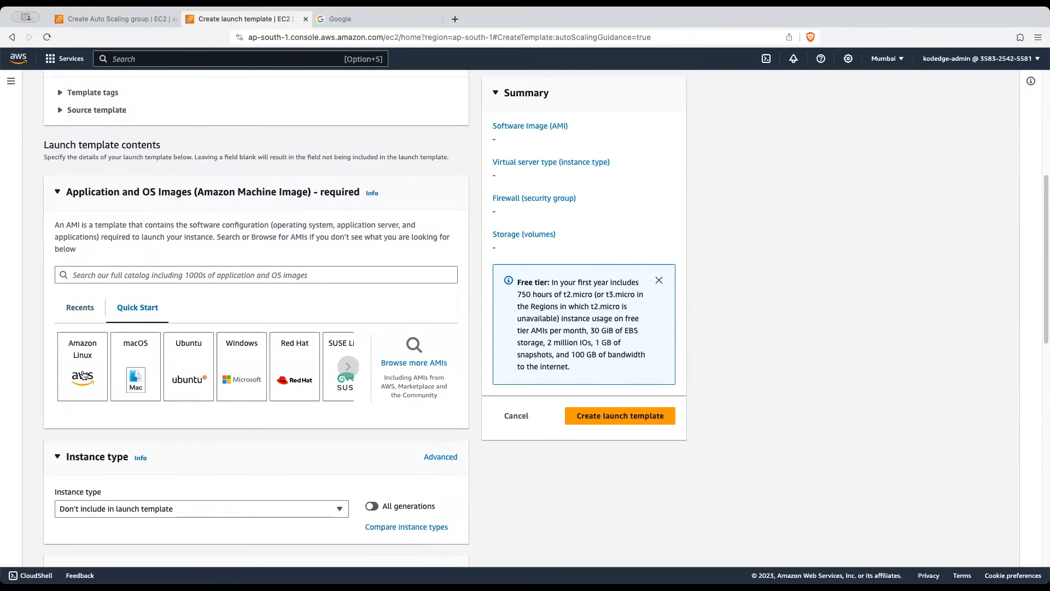
pyautogui.click(88, 371)
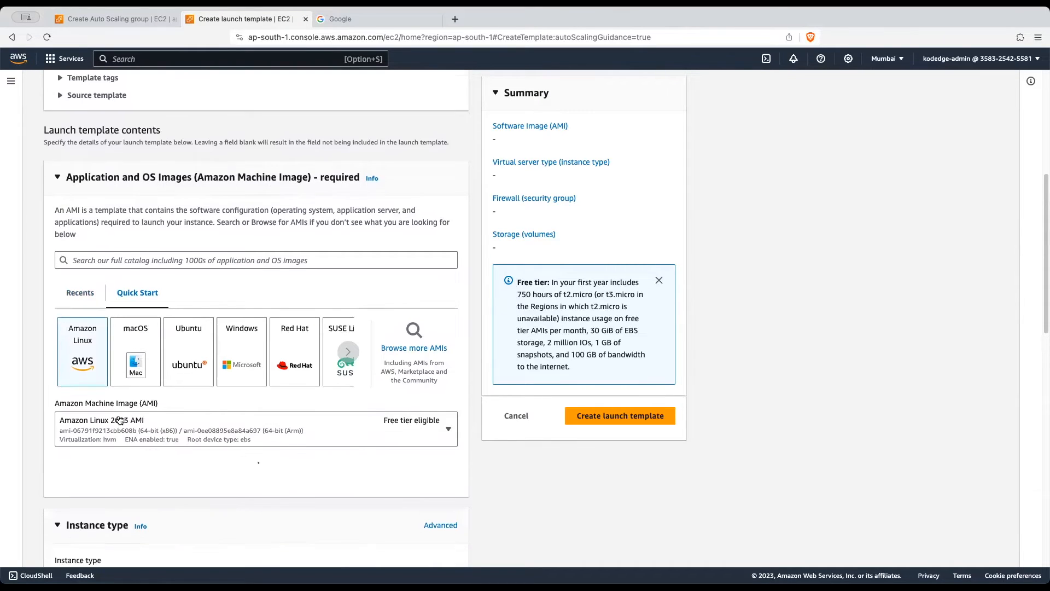
# Set the launch template's instance type to t2.micro.
pyautogui.scroll(-4, 153, 415)
pyautogui.scroll(-1, 153, 418)
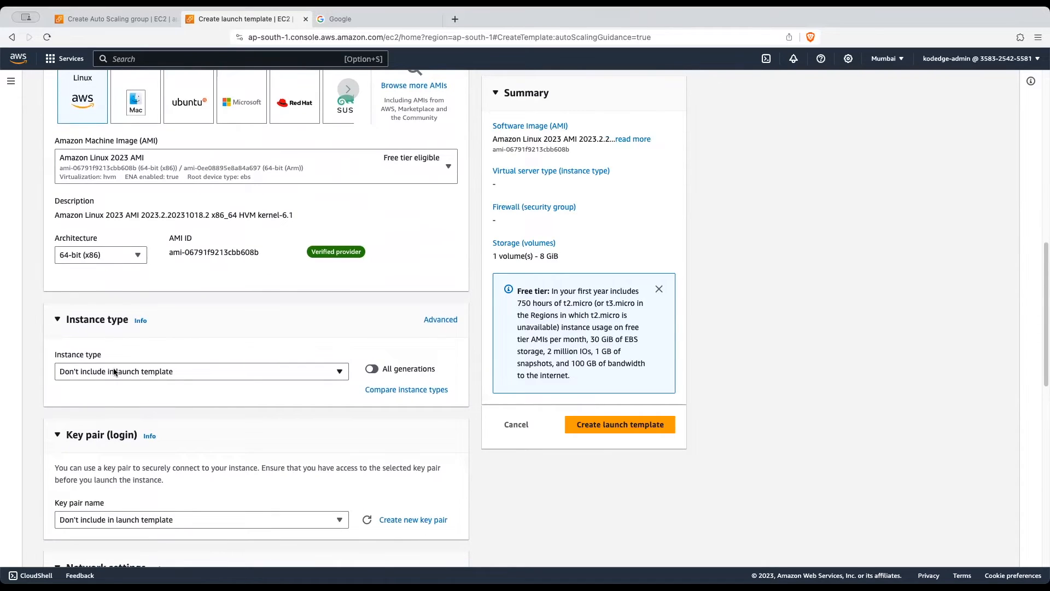
pyautogui.click(171, 372)
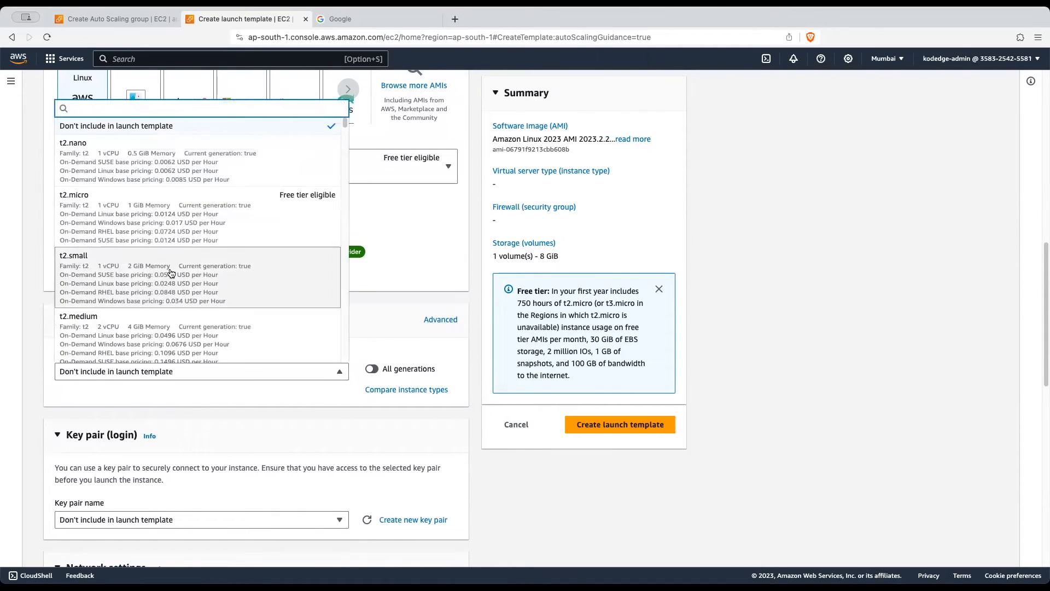
pyautogui.click(159, 230)
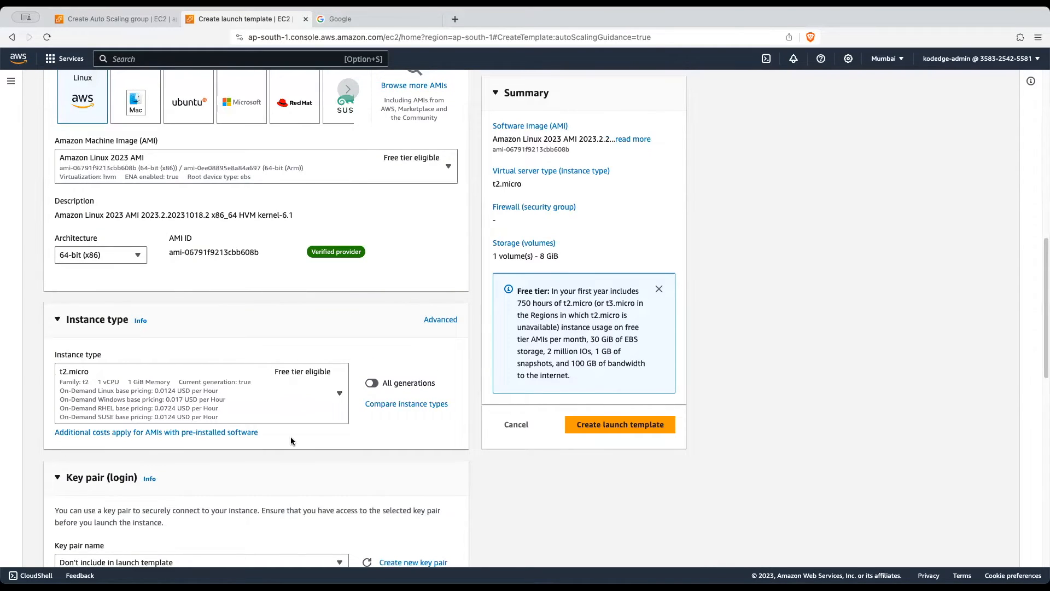
pyautogui.scroll(-3, 295, 382)
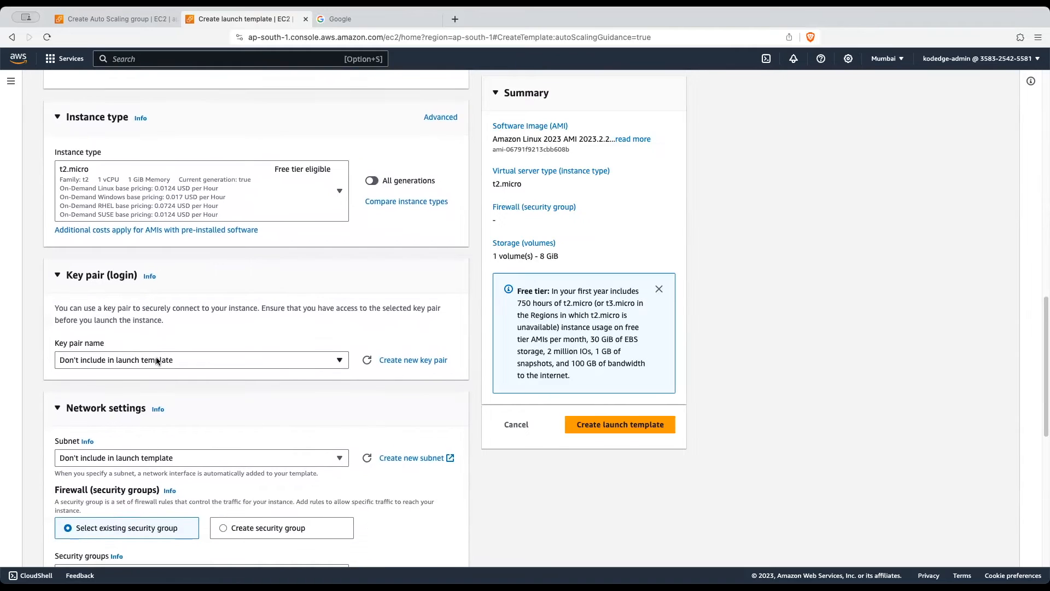
# Set the launch template's key pair to test-ec2-key-pair and its existing security group to SGForAutoScaling.
pyautogui.click(145, 362)
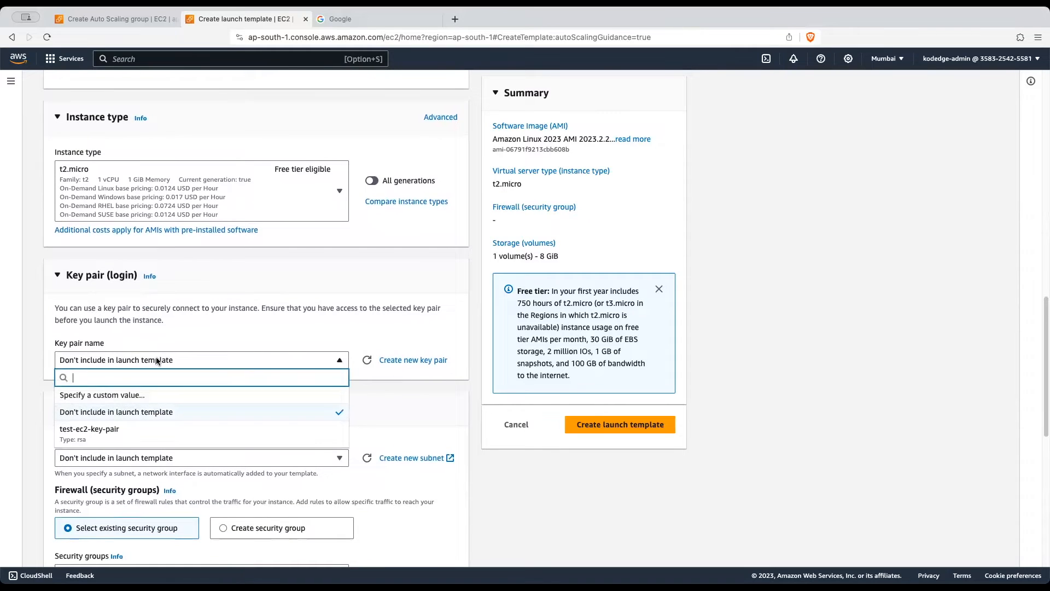
pyautogui.click(98, 439)
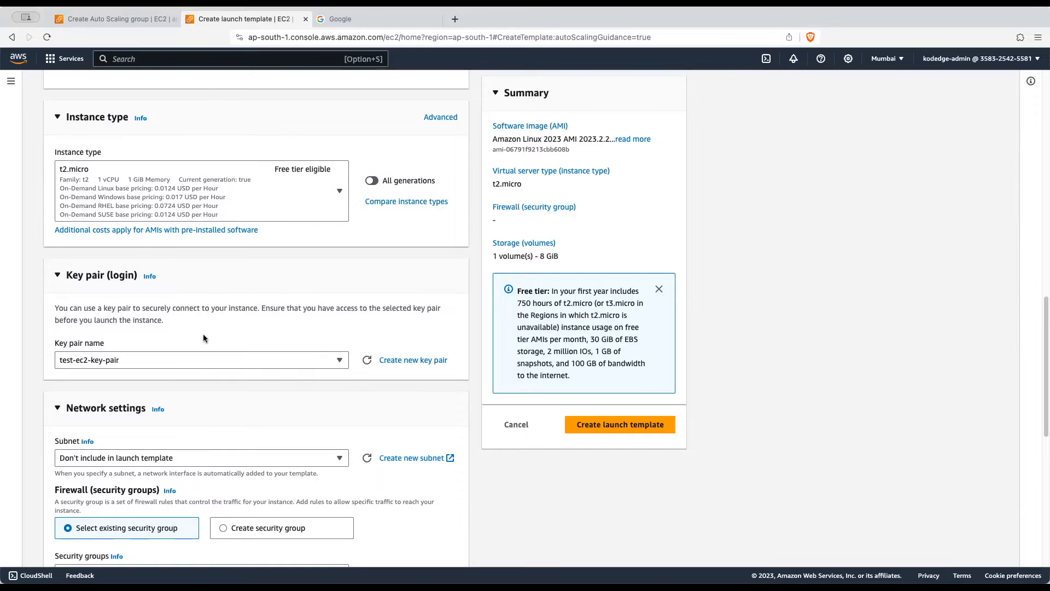
pyautogui.scroll(-3, 203, 338)
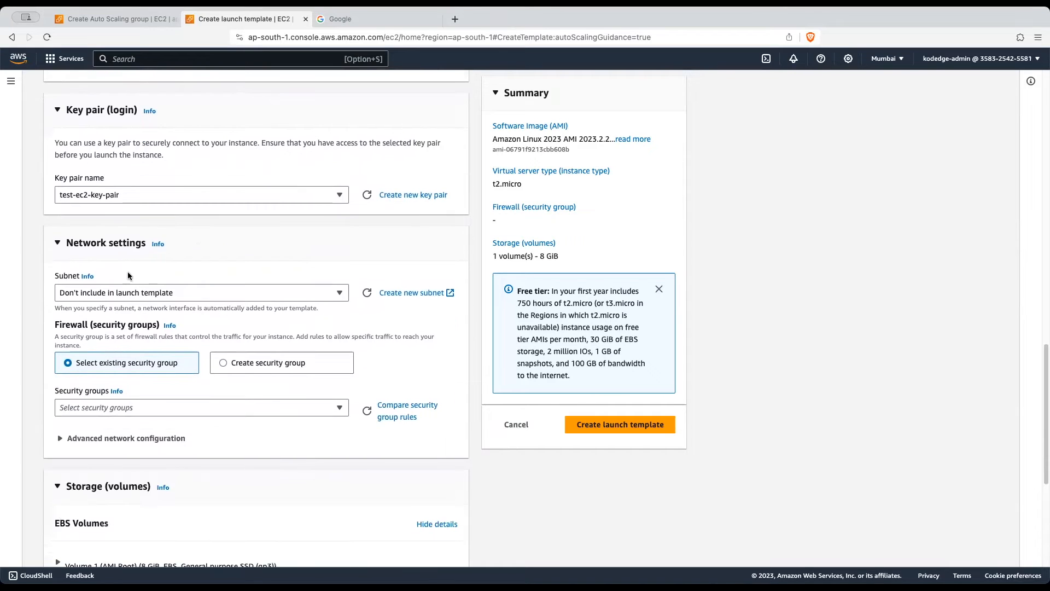
pyautogui.scroll(-1, 128, 270)
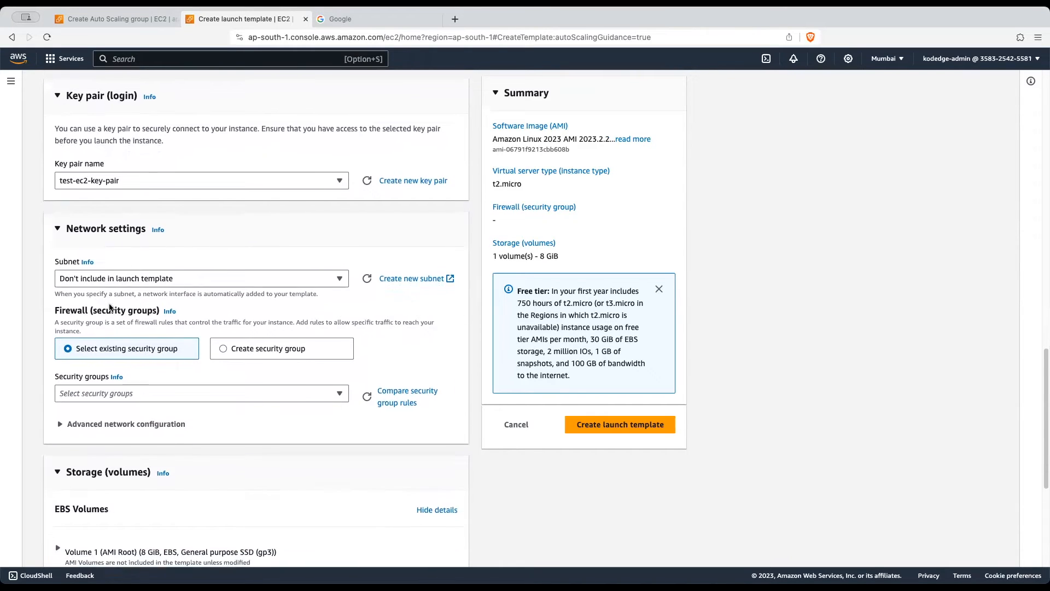
pyautogui.scroll(-1, 109, 307)
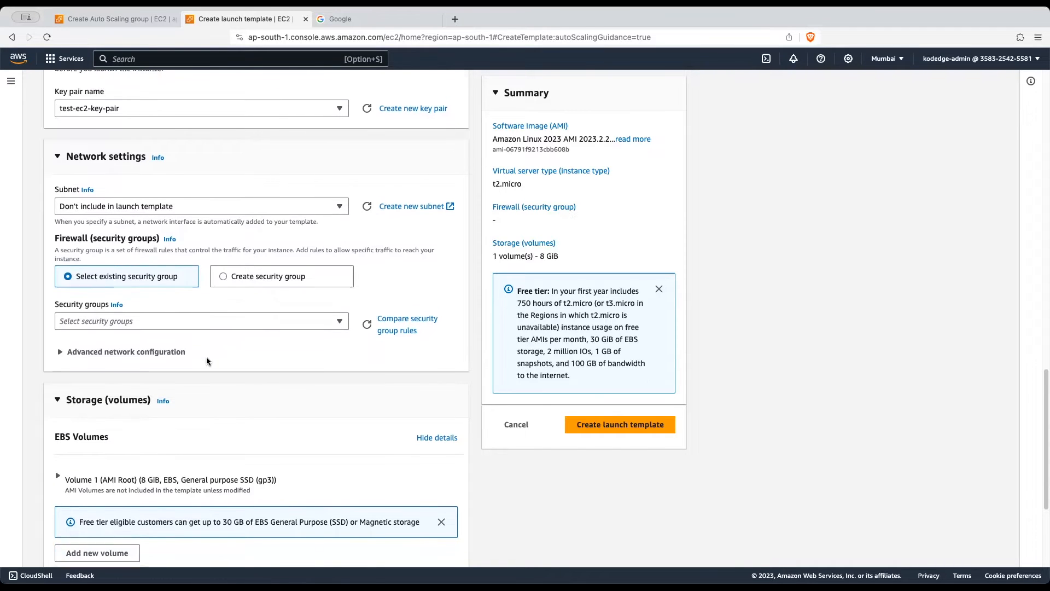
pyautogui.scroll(-1, 206, 358)
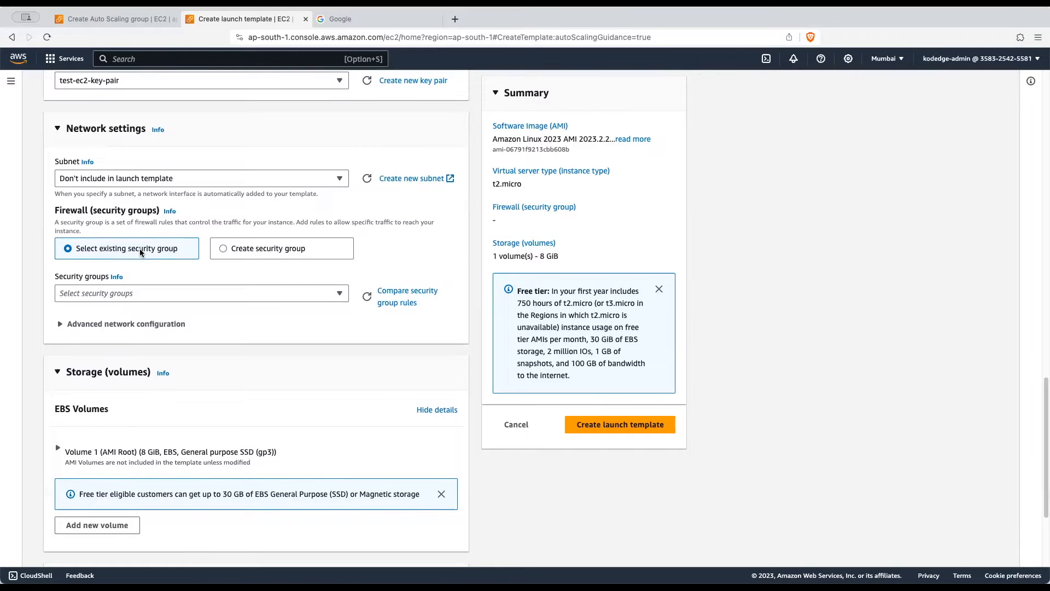
pyautogui.click(140, 297)
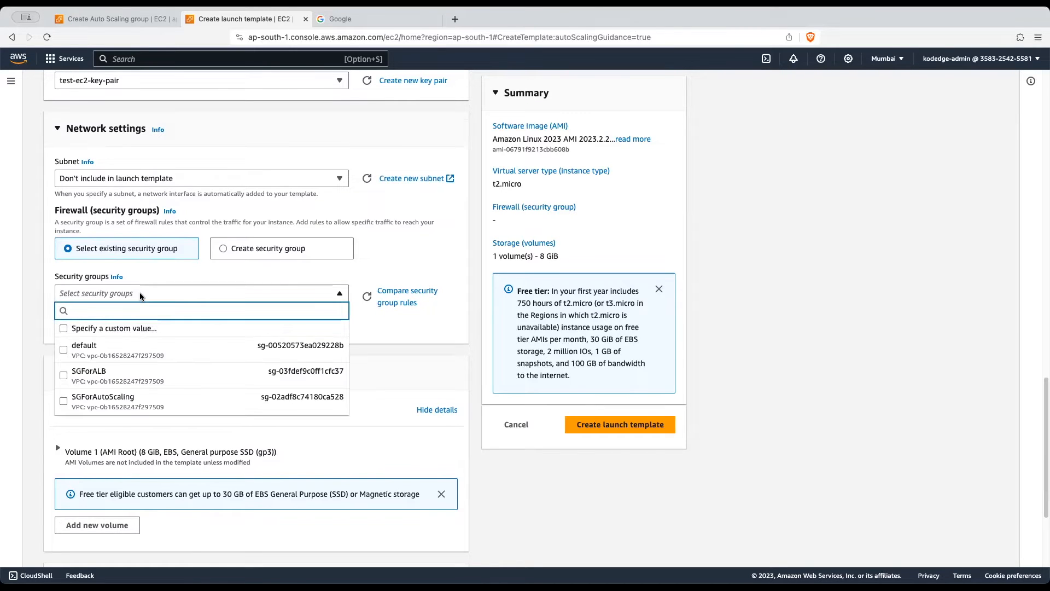
pyautogui.click(125, 406)
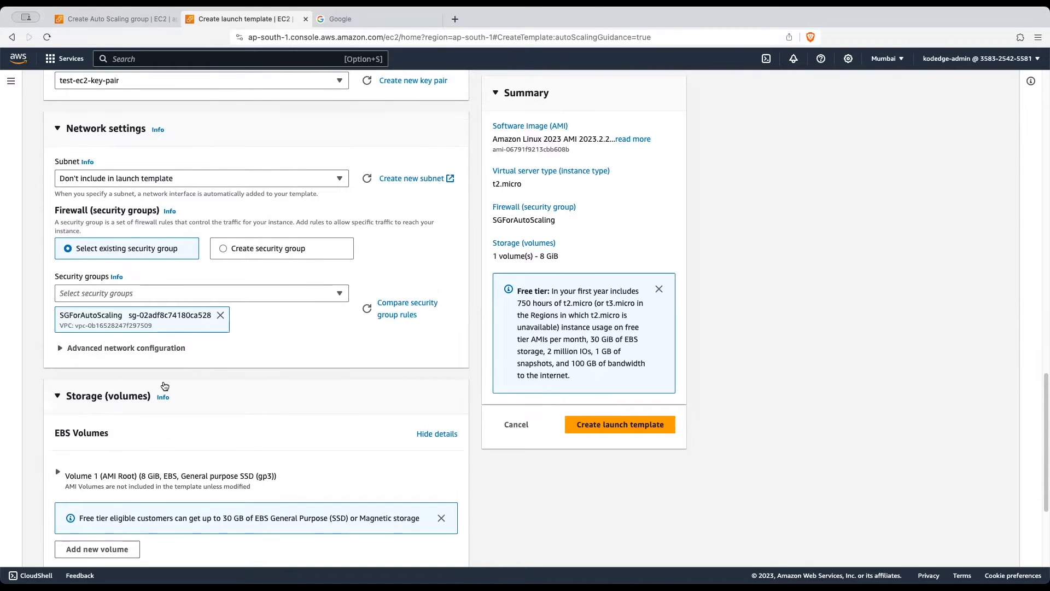
# Enter a bash user data script that updates yum, installs, starts and enables httpd, and writes "<h1>This message from : $(hostname -i)</h1>" to /var/www/html/index.html.
pyautogui.scroll(-5, 303, 357)
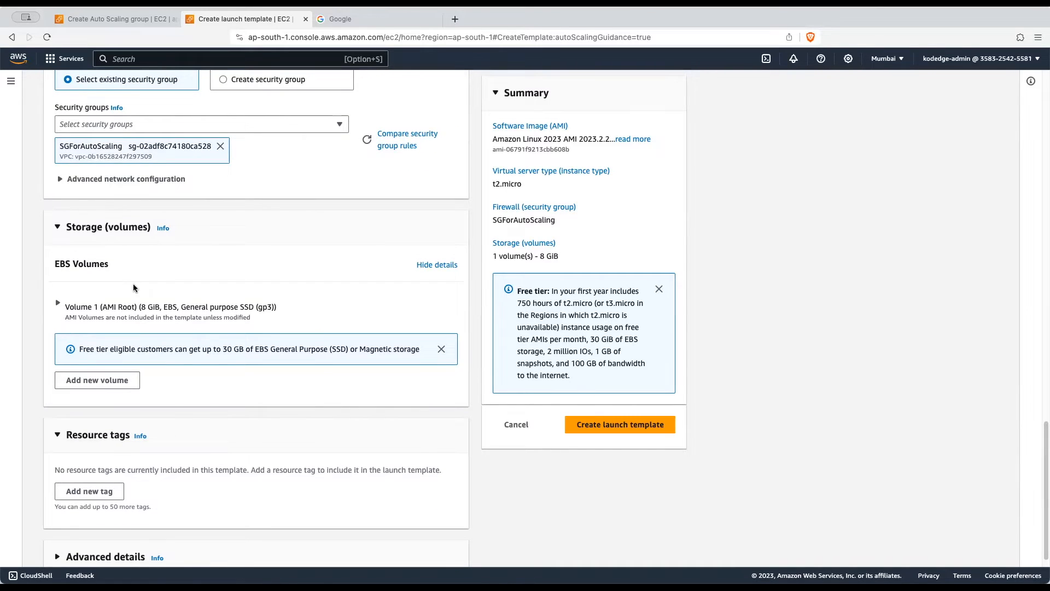
pyautogui.scroll(-1, 235, 294)
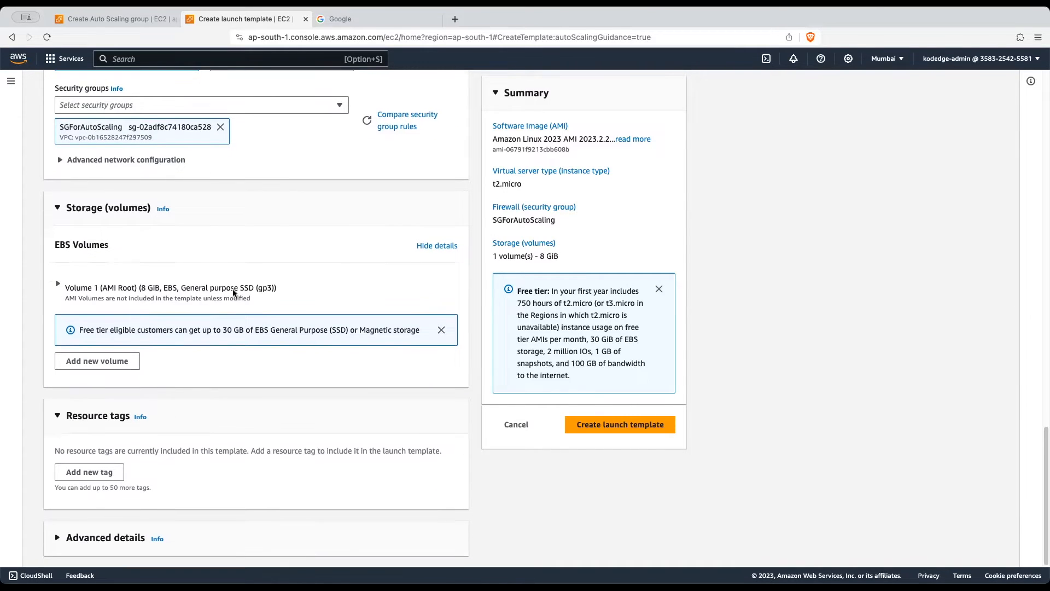
pyautogui.click(87, 538)
pyautogui.scroll(-3, 251, 491)
pyautogui.scroll(-11, 251, 490)
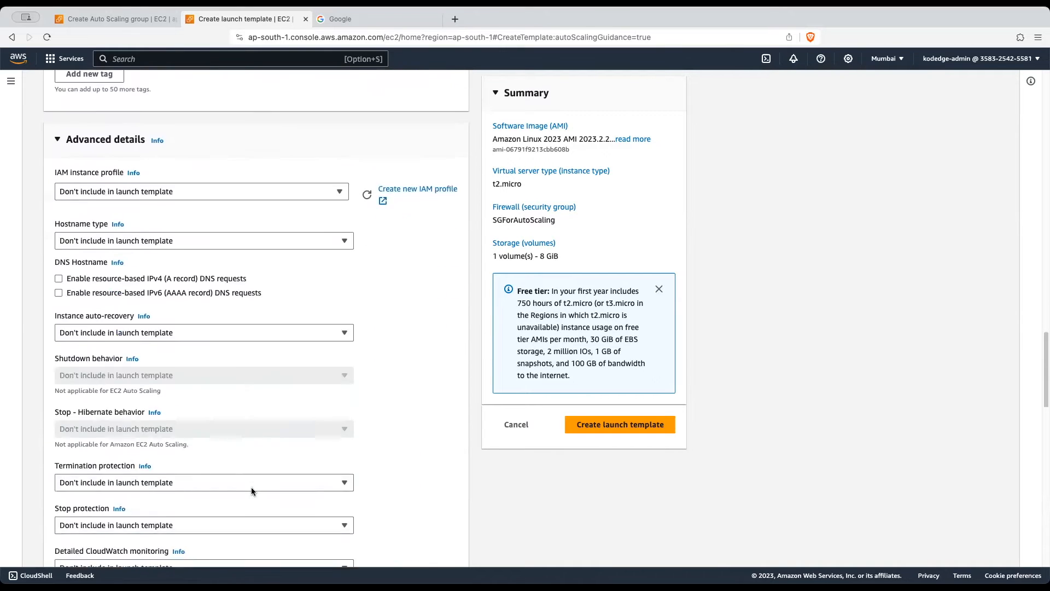
pyautogui.scroll(-11, 251, 487)
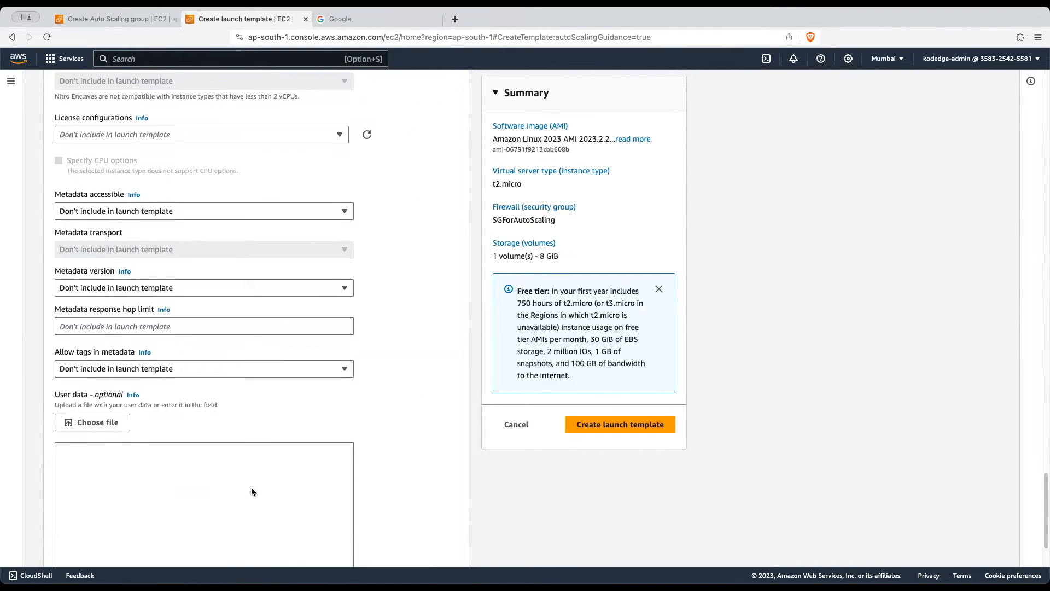
pyautogui.click(168, 381)
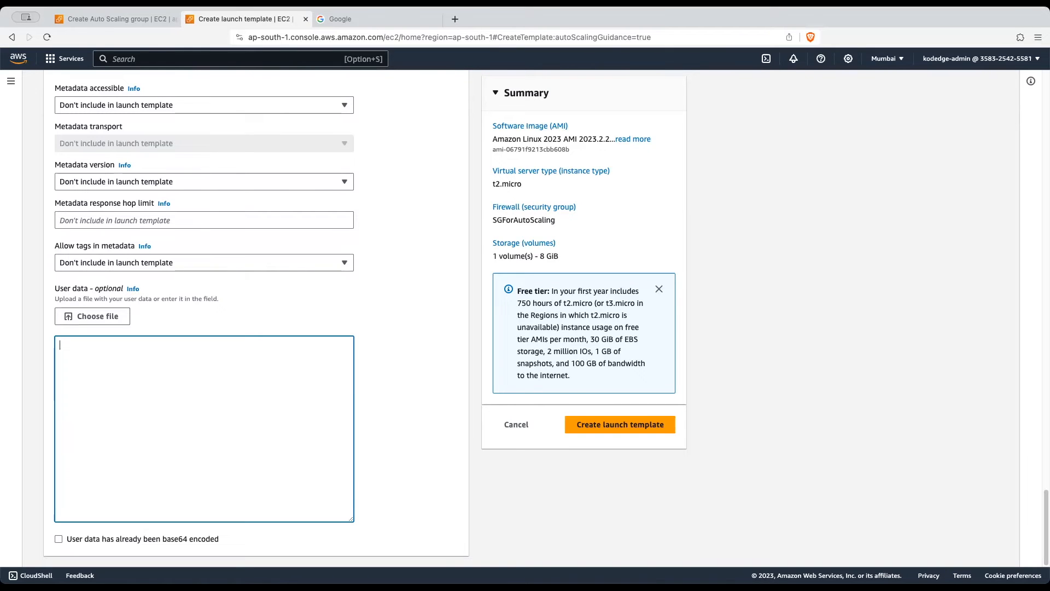
pyautogui.write('#!/bin/bash yum update -y yum install -y httpd systemctl start httpd systemctl enable httpd echo "<h1>This message from : $(hostname -i)</h1>" > /var/www/html/index.html')
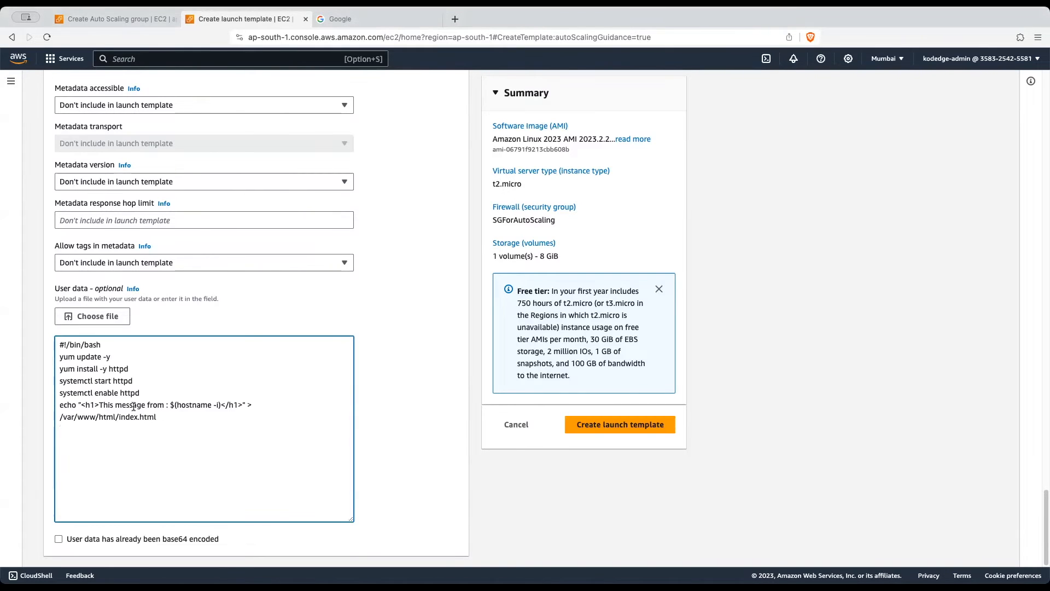
# Review the user data script's update, install and service commands, the hostname message and the output path of the web page.
pyautogui.moveTo(111, 357); pyautogui.dragTo(53, 357)
pyautogui.moveTo(146, 372); pyautogui.dragTo(50, 371)
pyautogui.moveTo(144, 392); pyautogui.dragTo(58, 381)
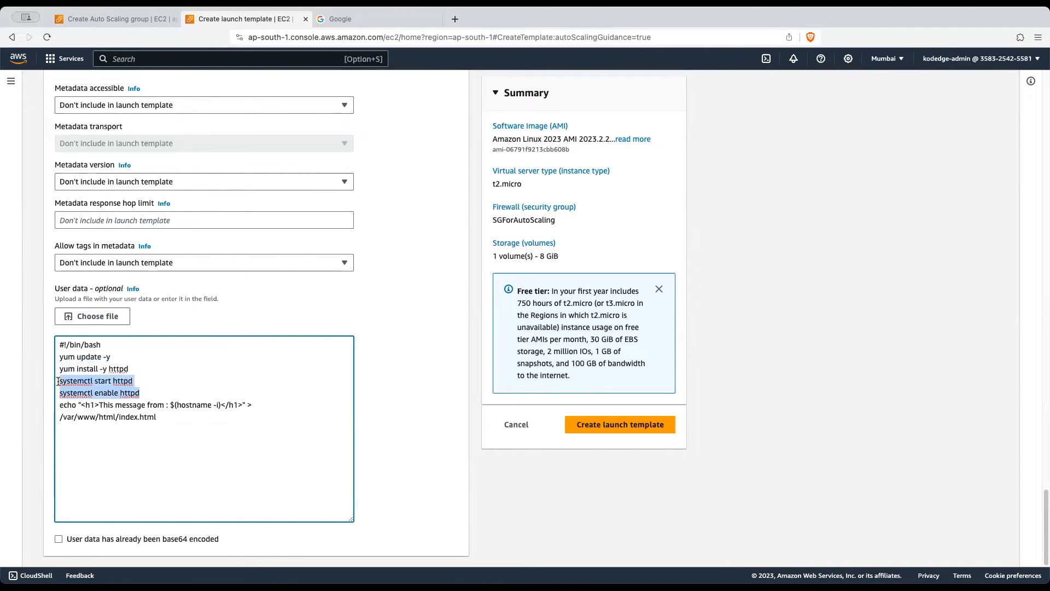
pyautogui.click(91, 421)
pyautogui.moveTo(81, 406); pyautogui.dragTo(239, 406)
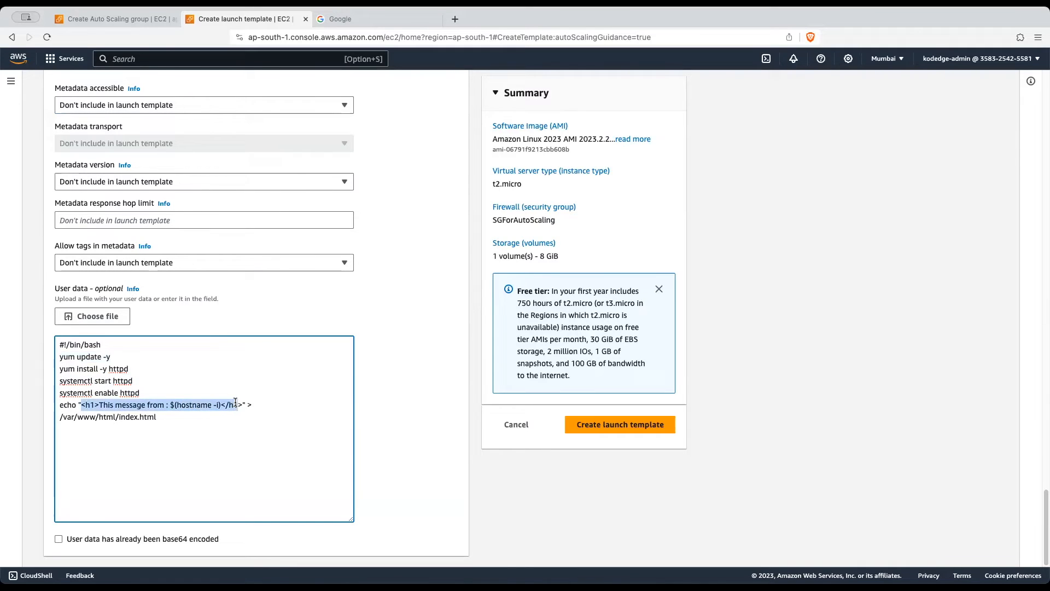
pyautogui.click(161, 407)
pyautogui.moveTo(170, 405); pyautogui.dragTo(223, 405)
pyautogui.click(109, 433)
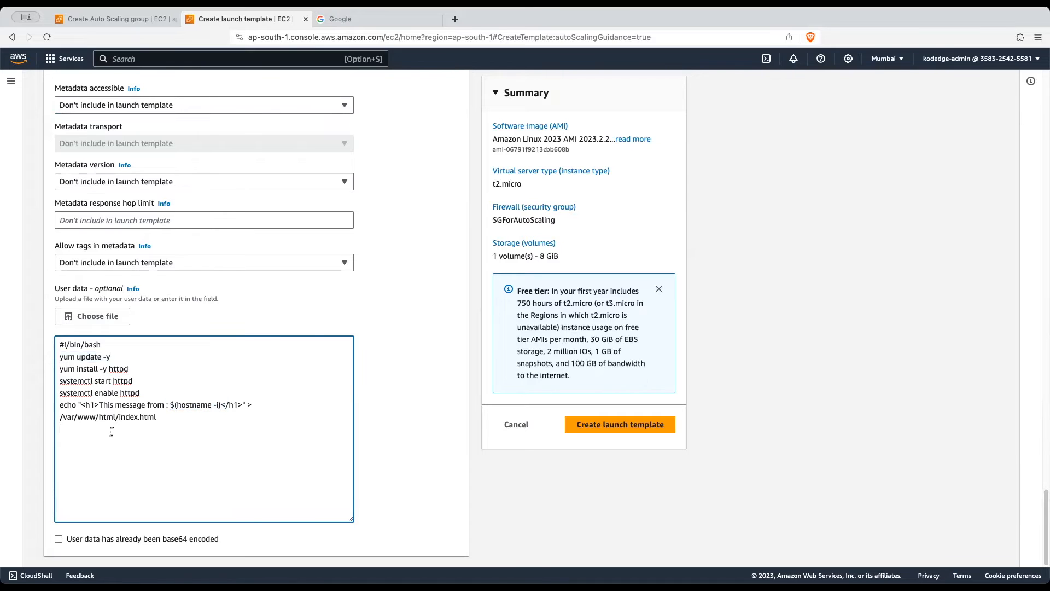
pyautogui.moveTo(118, 417); pyautogui.dragTo(54, 418)
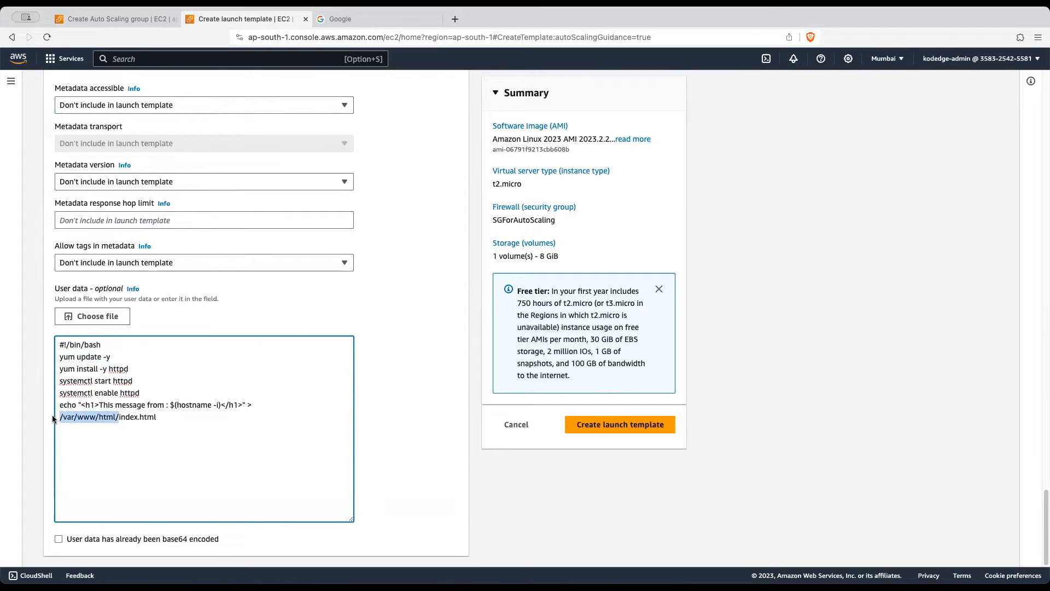
pyautogui.click(217, 438)
pyautogui.moveTo(217, 437); pyautogui.dragTo(55, 344)
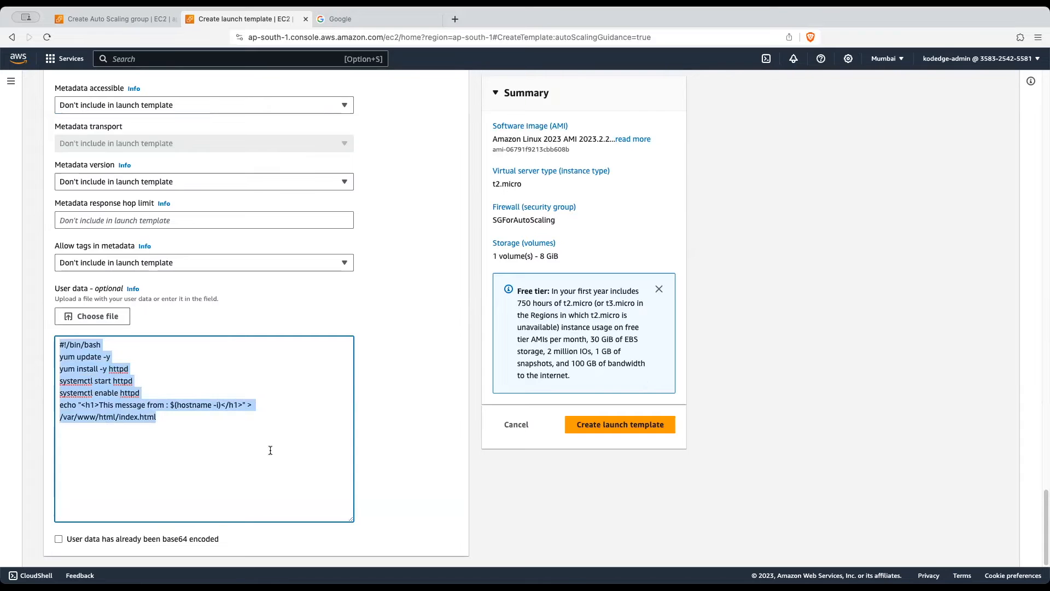
pyautogui.click(421, 449)
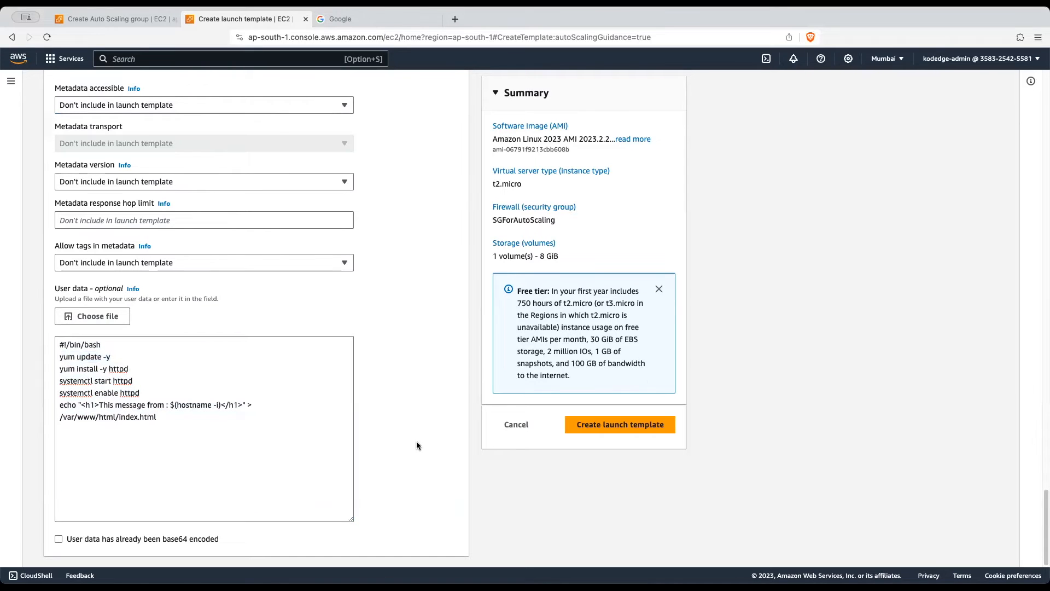
# Create the launch template and choose TestTemplate, default version, as the launch template of the Auto Scaling group.
pyautogui.click(609, 430)
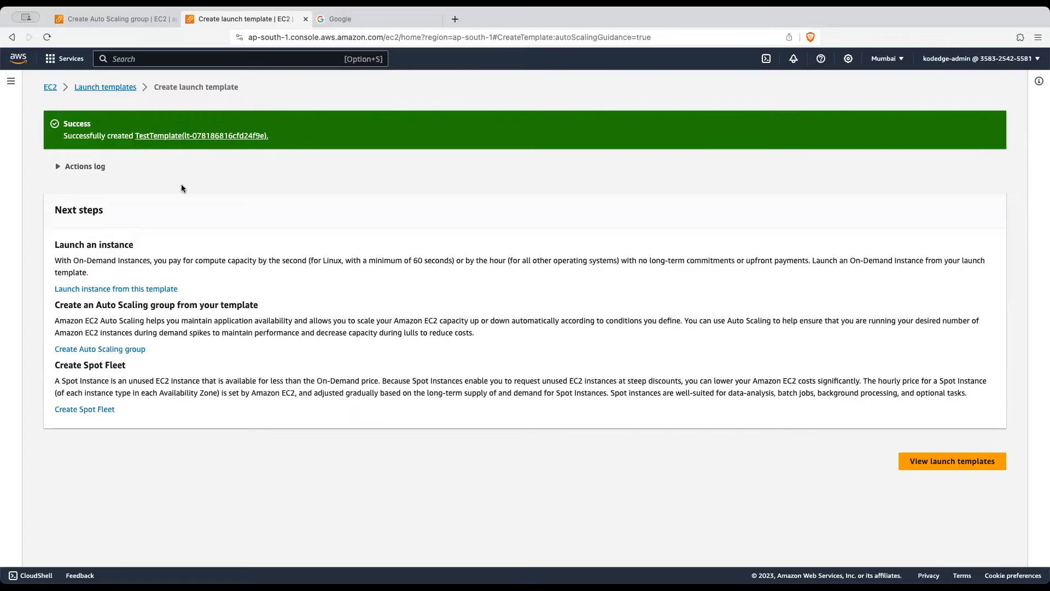
pyautogui.click(132, 19)
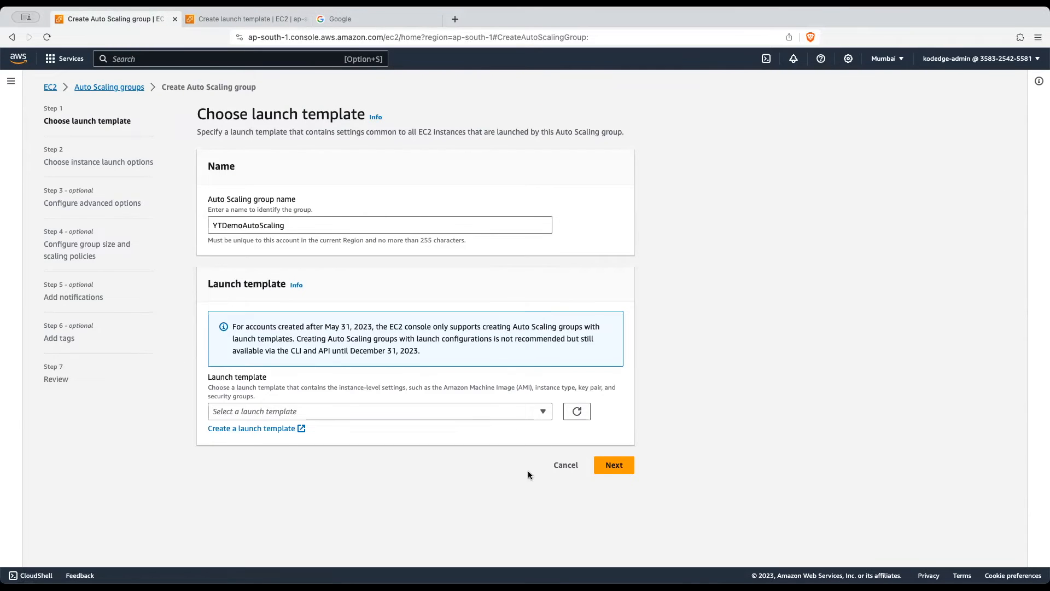
pyautogui.click(578, 414)
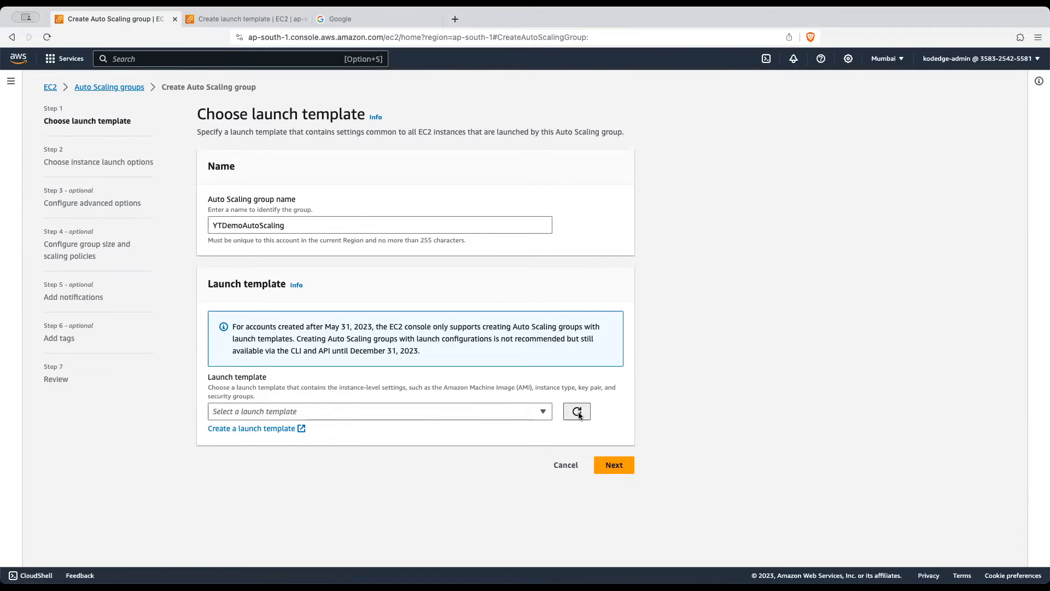
pyautogui.click(549, 413)
pyautogui.click(446, 450)
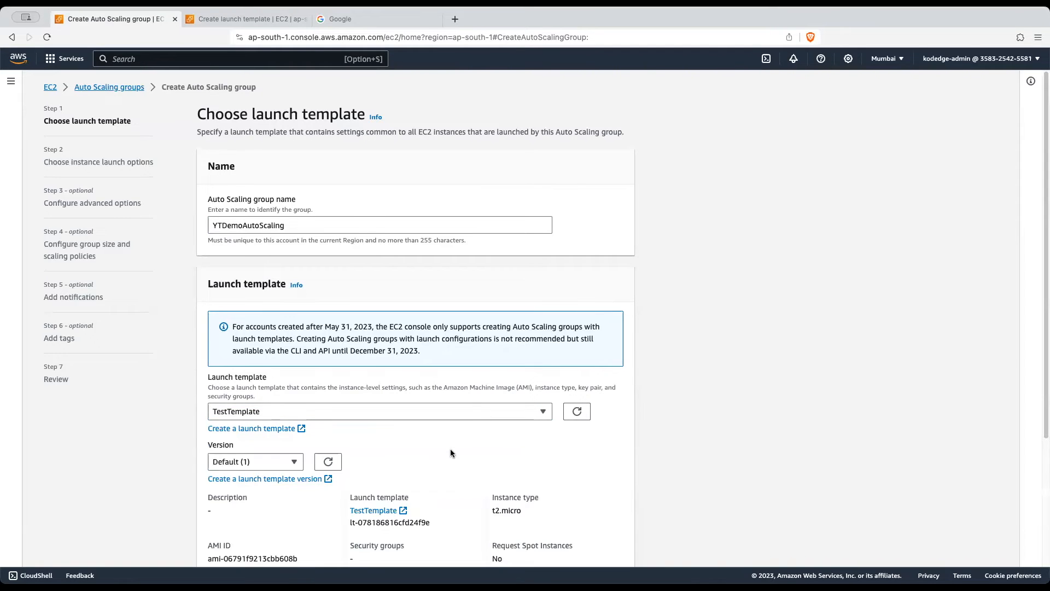
pyautogui.scroll(-4, 487, 445)
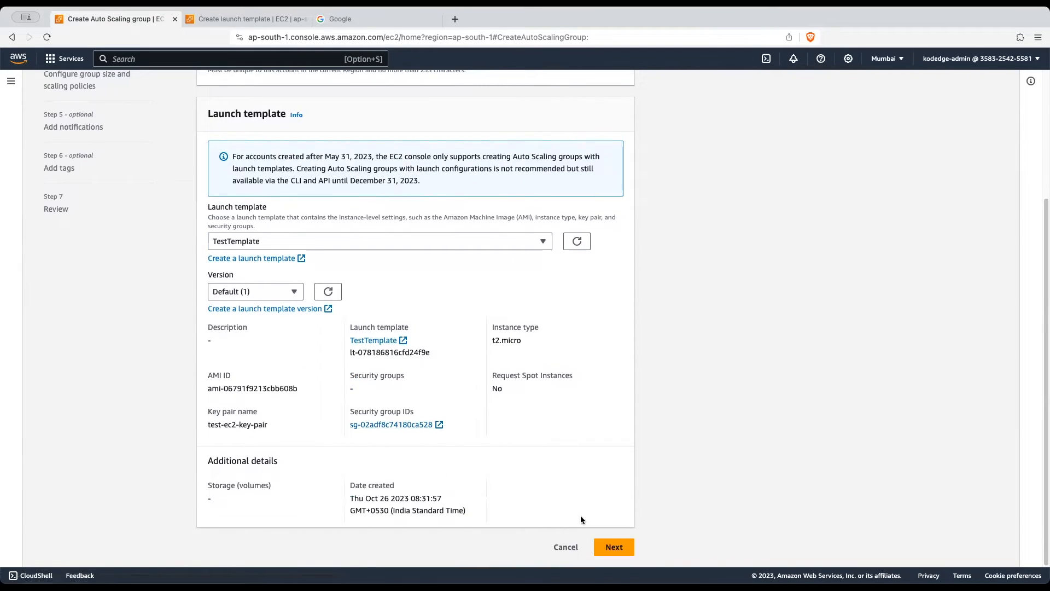
pyautogui.click(613, 545)
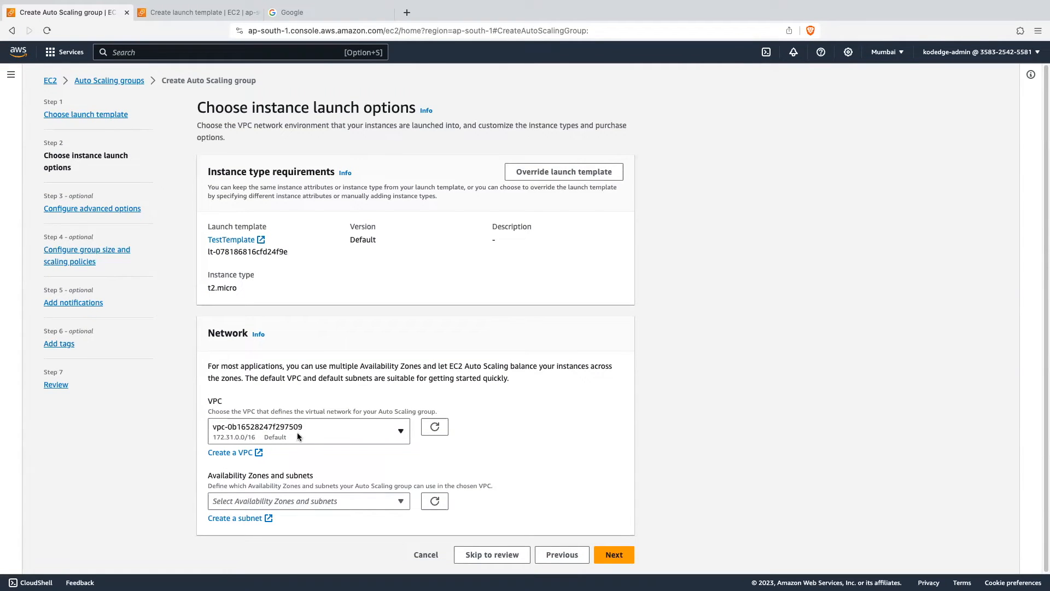
# Select the ap-south-1a, ap-south-1b and ap-south-1c subnets for the Auto Scaling group and continue to the advanced options.
pyautogui.click(360, 501)
pyautogui.click(236, 429)
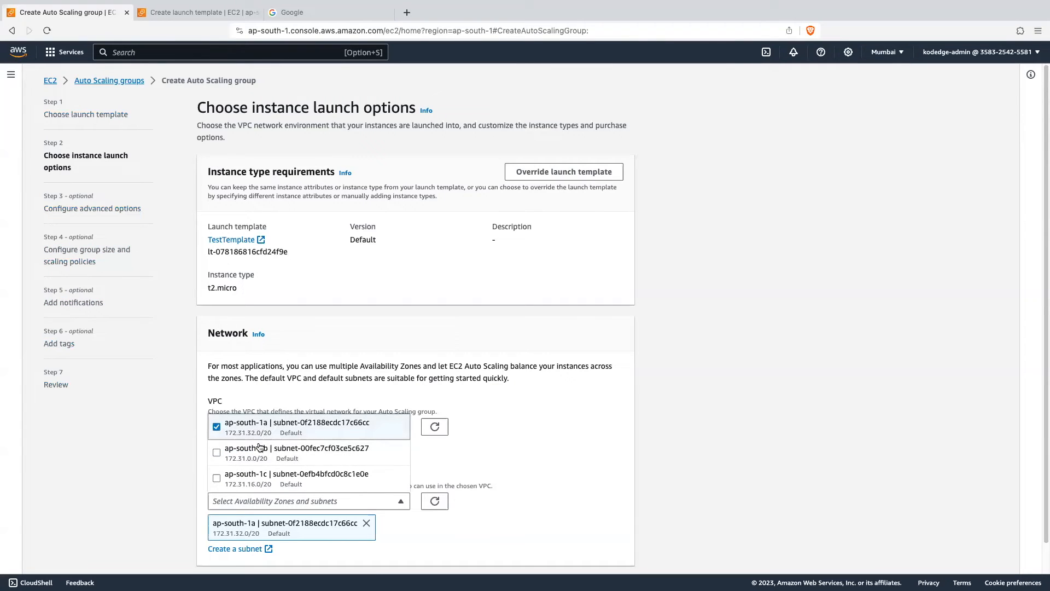
pyautogui.click(260, 447)
pyautogui.click(556, 474)
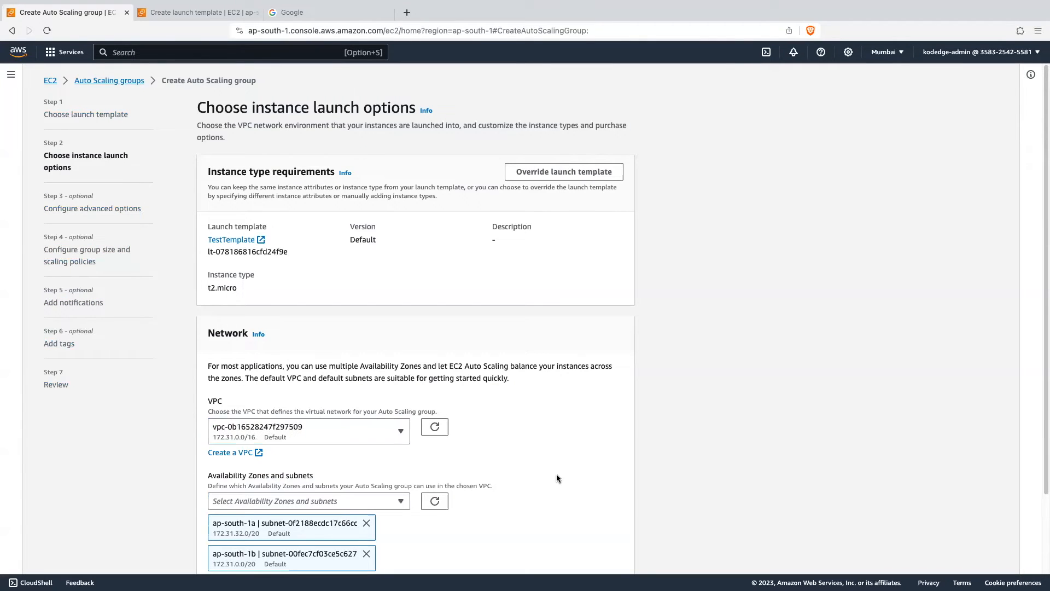
pyautogui.scroll(-3, 556, 478)
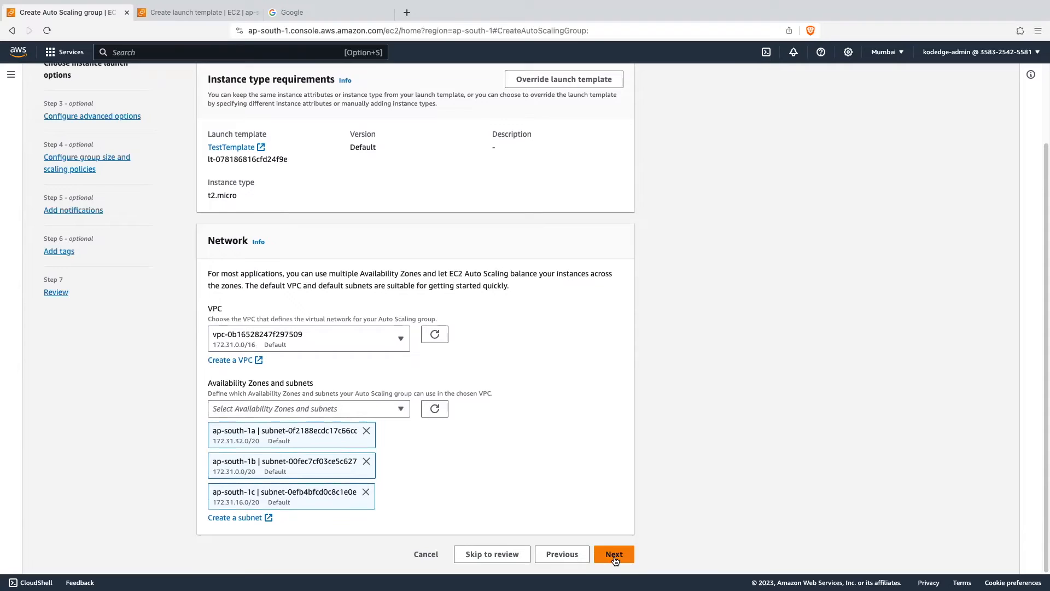
pyautogui.click(614, 555)
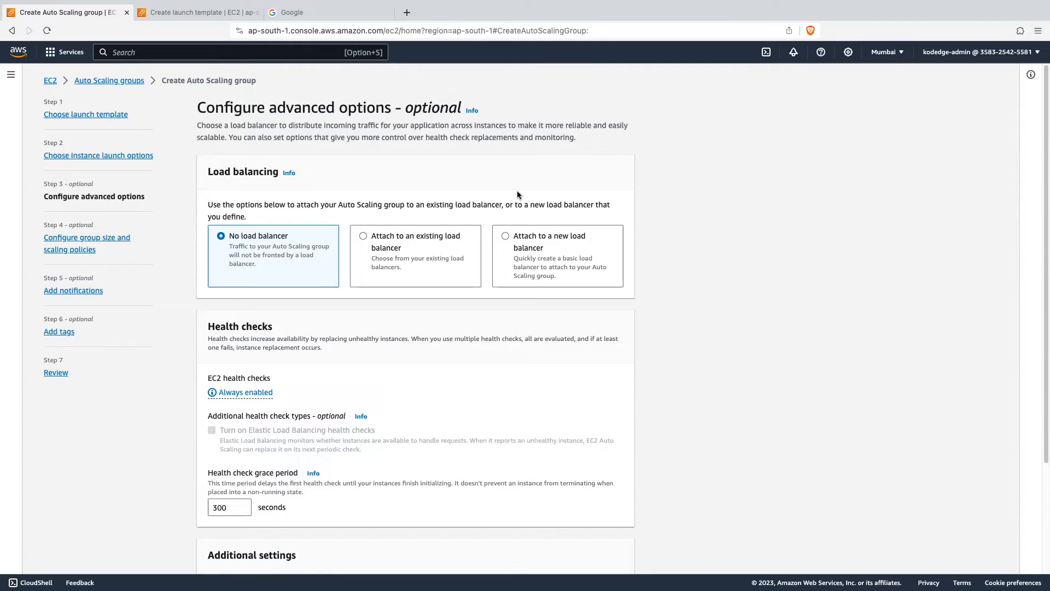
# Attach the Auto Scaling group to a new Application Load Balancer named YTDemoALB.
pyautogui.click(504, 235)
pyautogui.scroll(-3, 511, 273)
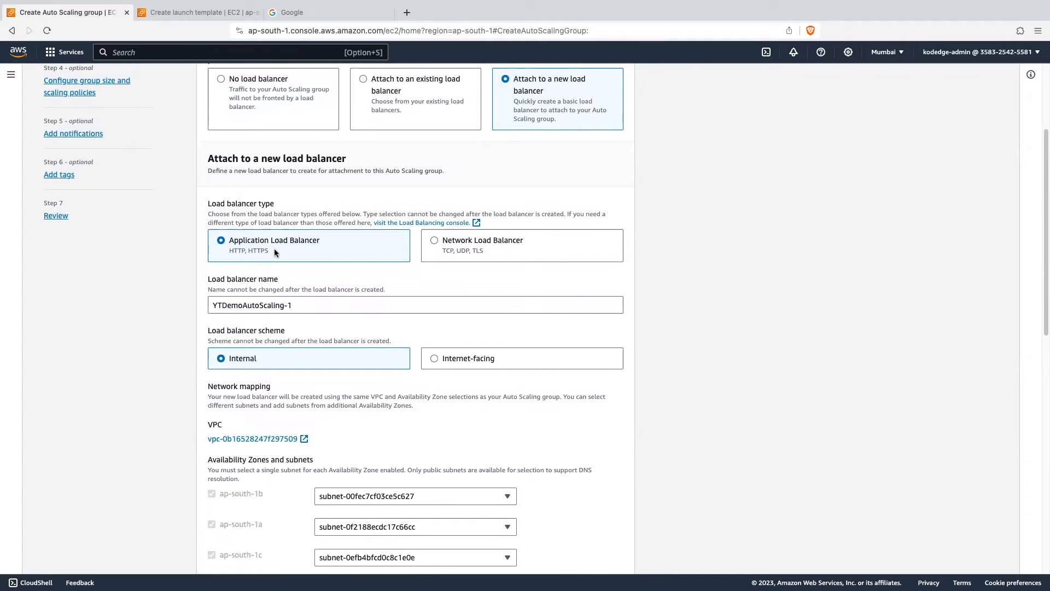
pyautogui.scroll(-1, 274, 248)
pyautogui.click(263, 235)
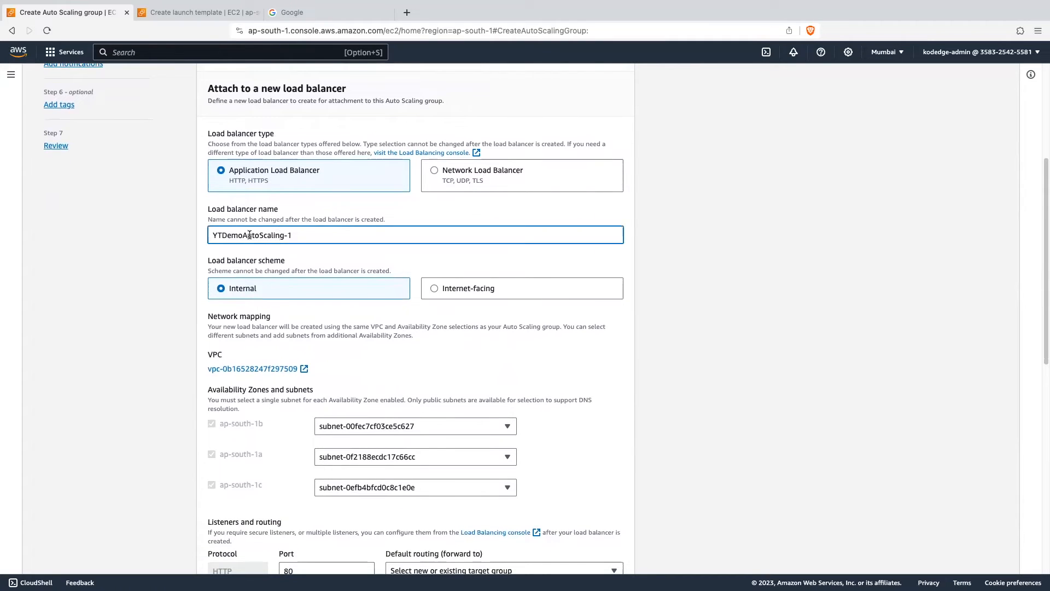
pyautogui.moveTo(242, 235); pyautogui.dragTo(348, 238)
pyautogui.write('ALB')
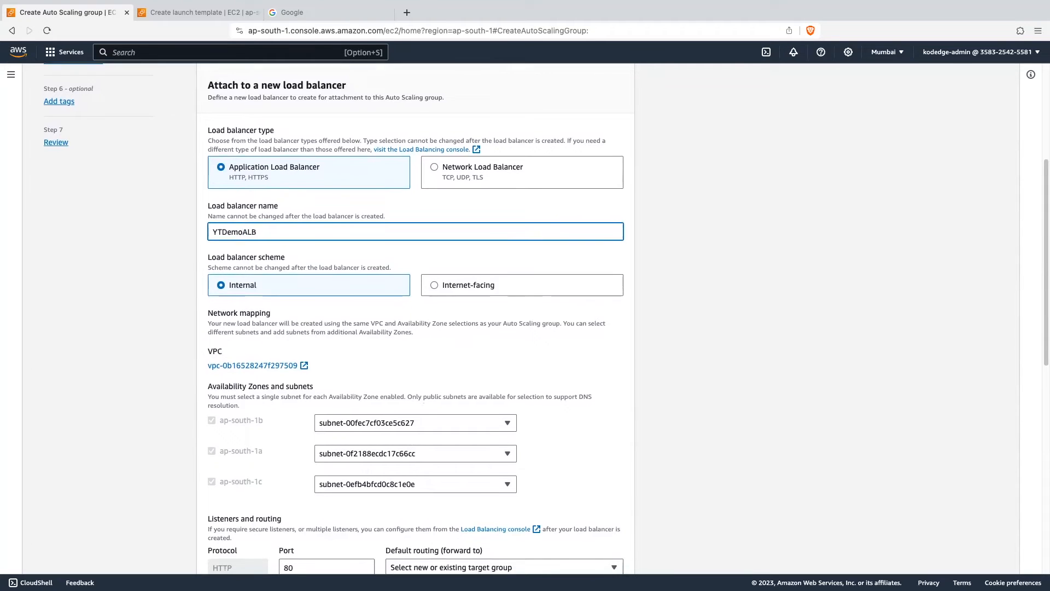
# Set the new load balancer's scheme to Internet-facing.
pyautogui.scroll(-1, 469, 265)
pyautogui.click(434, 238)
pyautogui.scroll(-3, 426, 303)
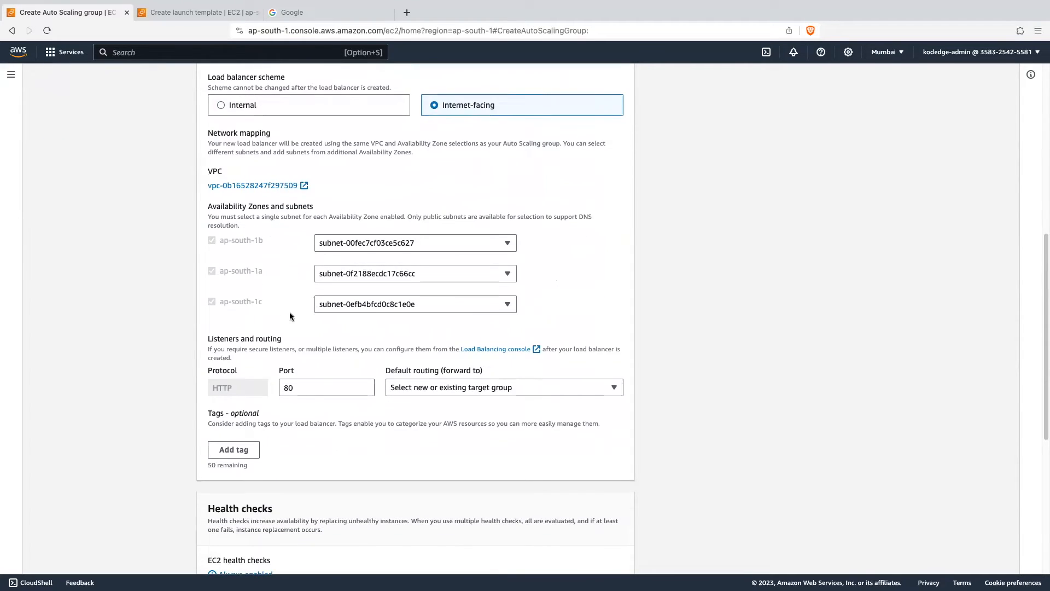
pyautogui.scroll(-2, 328, 306)
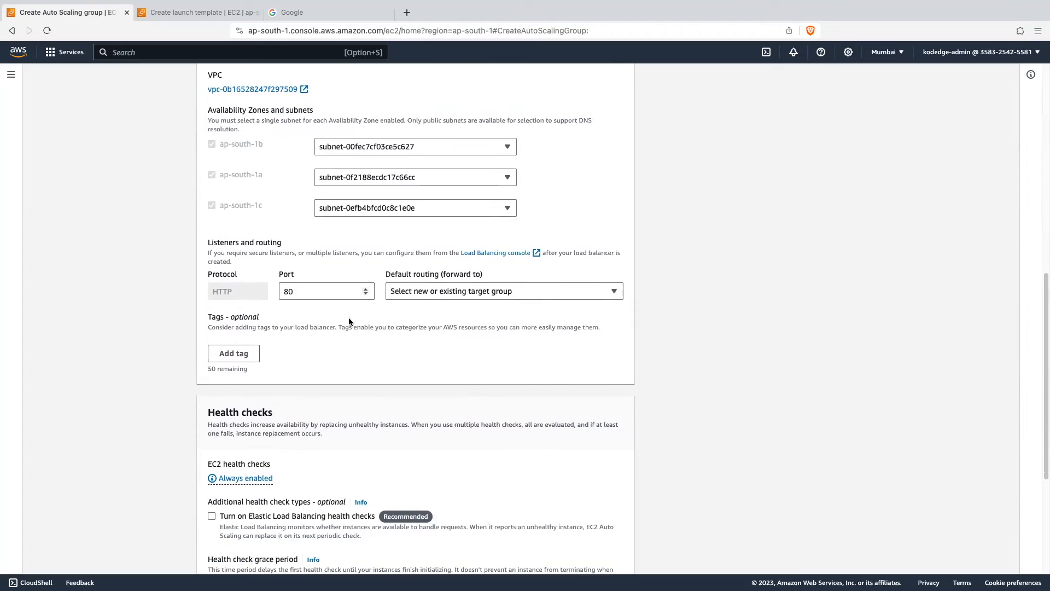
# Forward the new load balancer's port 80 listener to a new target group and turn on Elastic Load Balancing health checks.
pyautogui.click(433, 292)
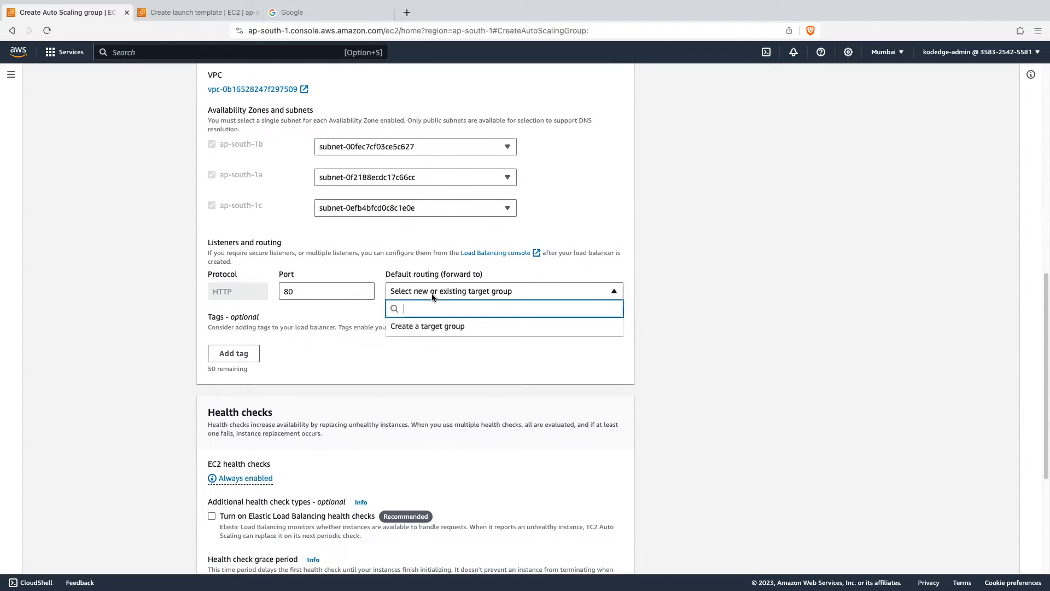
pyautogui.click(422, 327)
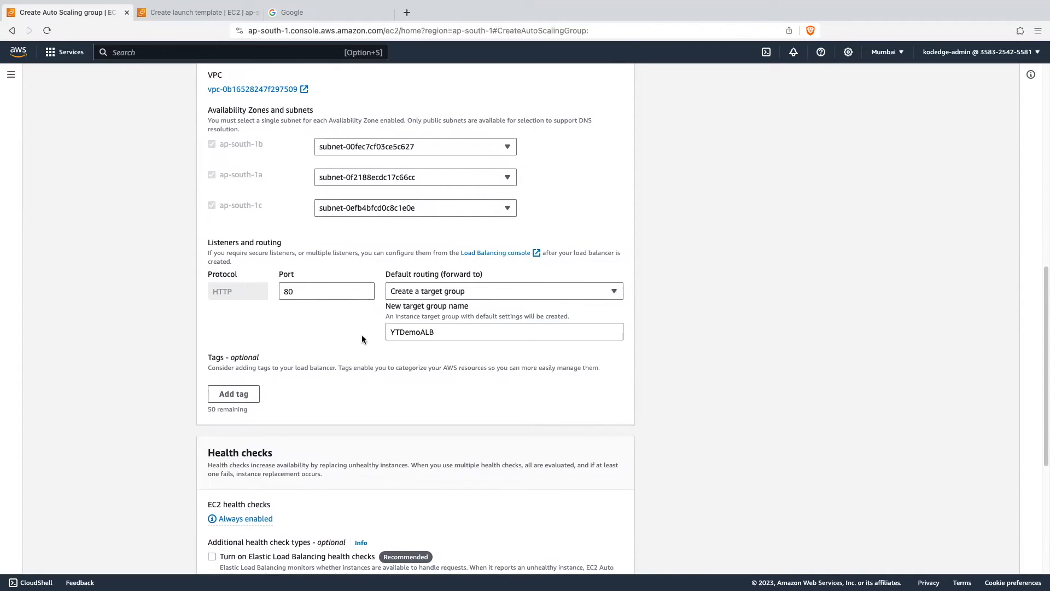
pyautogui.scroll(-5, 362, 339)
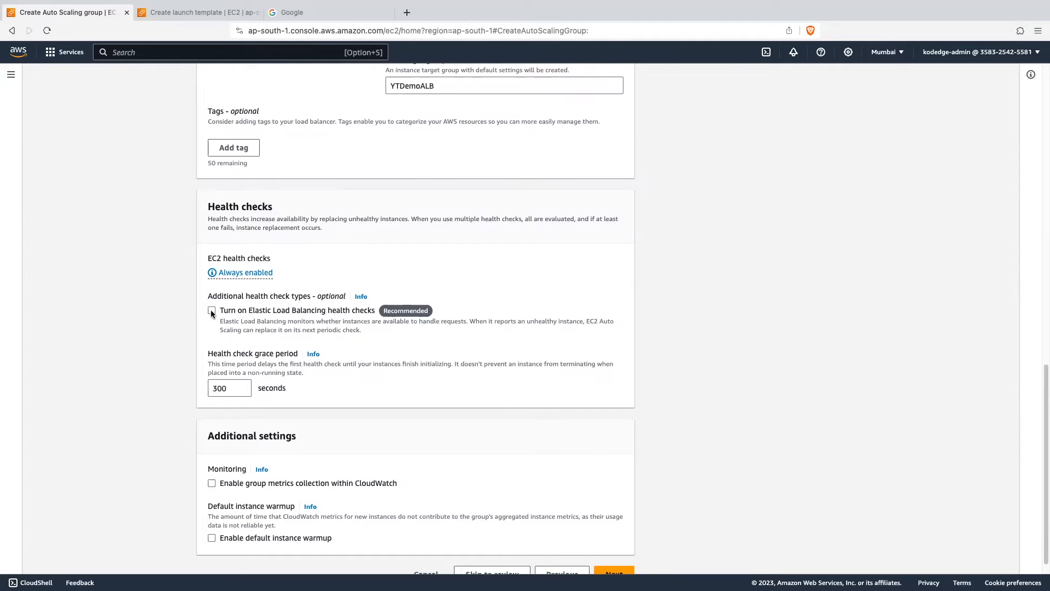
pyautogui.click(212, 311)
pyautogui.scroll(-3, 338, 355)
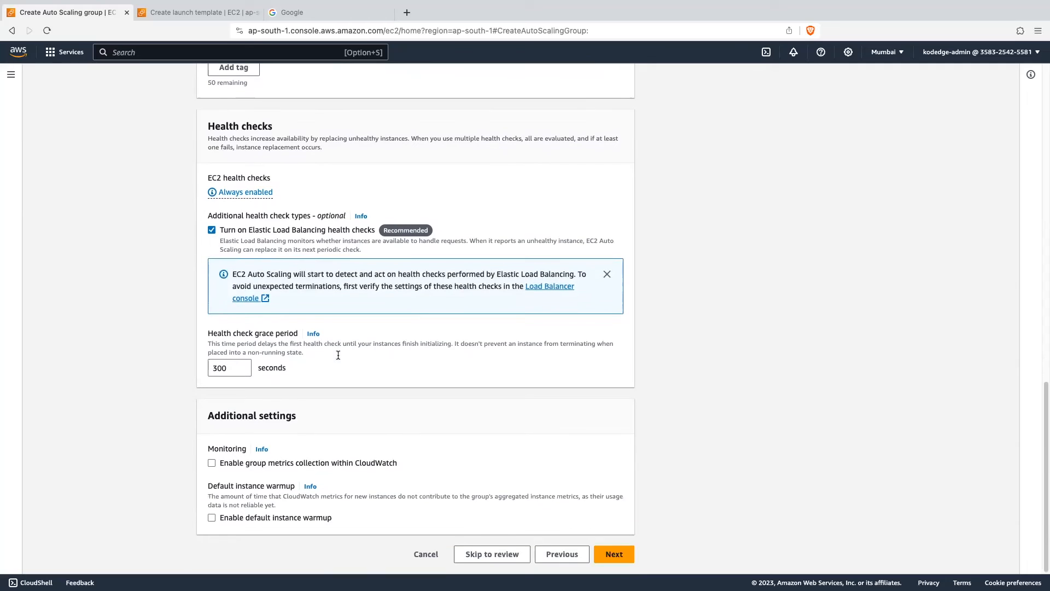
pyautogui.click(614, 554)
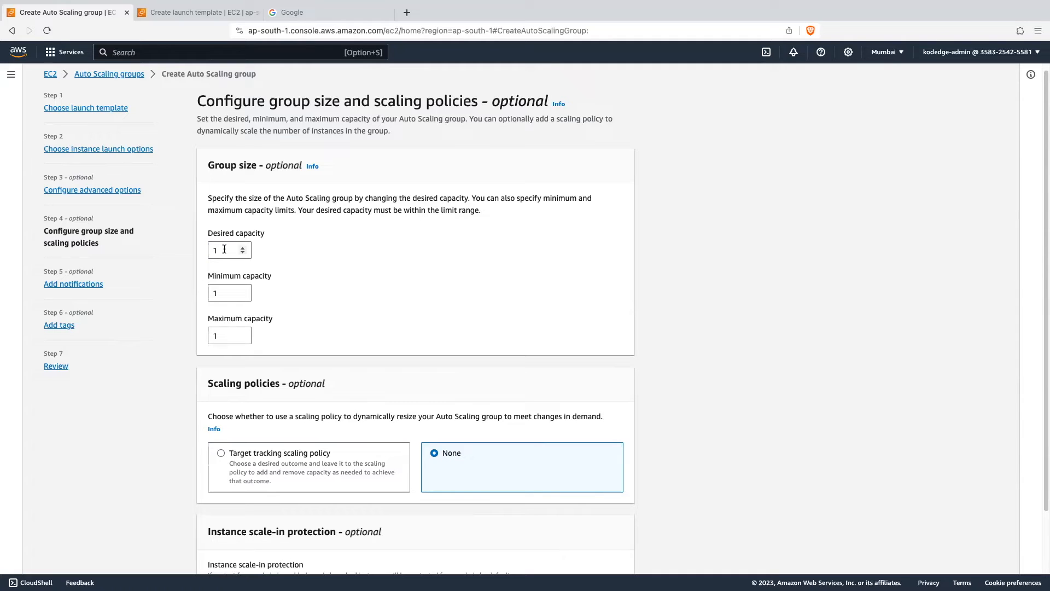
# Set the group's maximum capacity to 2 and proceed to the review without adding a scaling policy, notifications or tags.
pyautogui.moveTo(223, 335); pyautogui.dragTo(207, 335)
pyautogui.write('2')
pyautogui.scroll(-2, 463, 331)
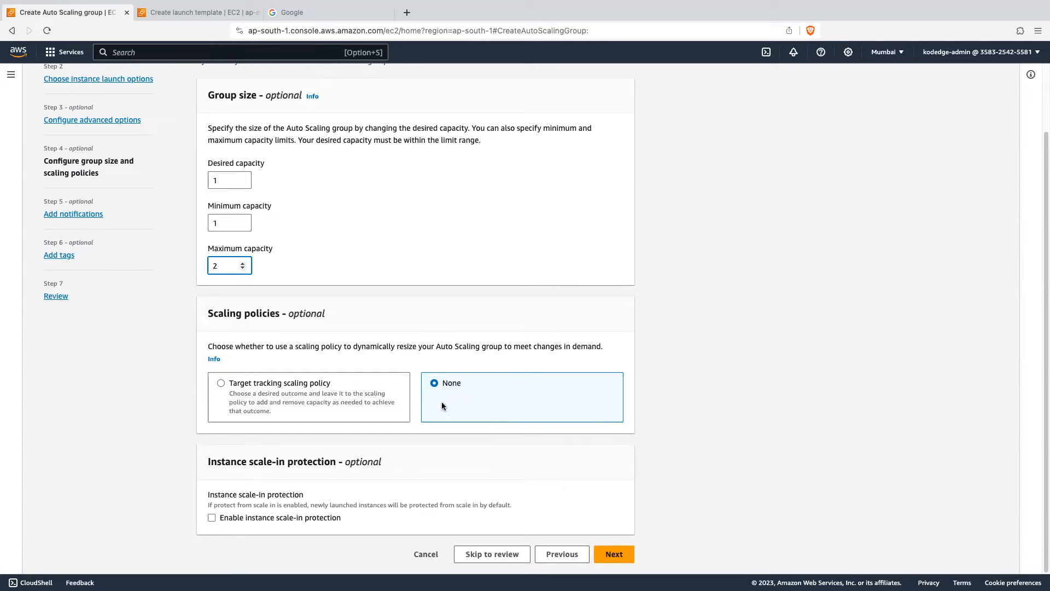
pyautogui.click(614, 554)
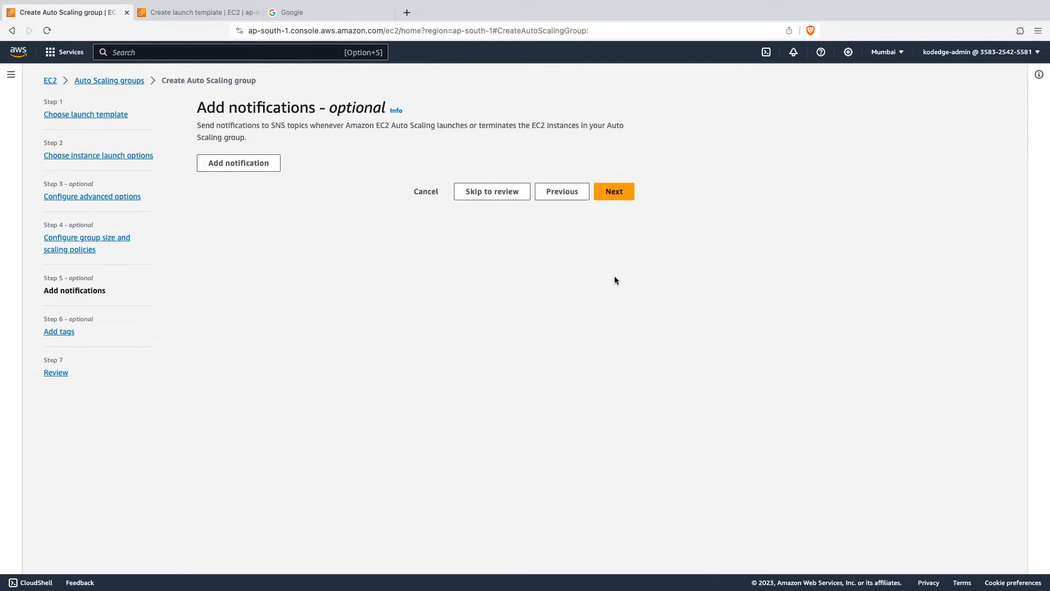
pyautogui.click(621, 195)
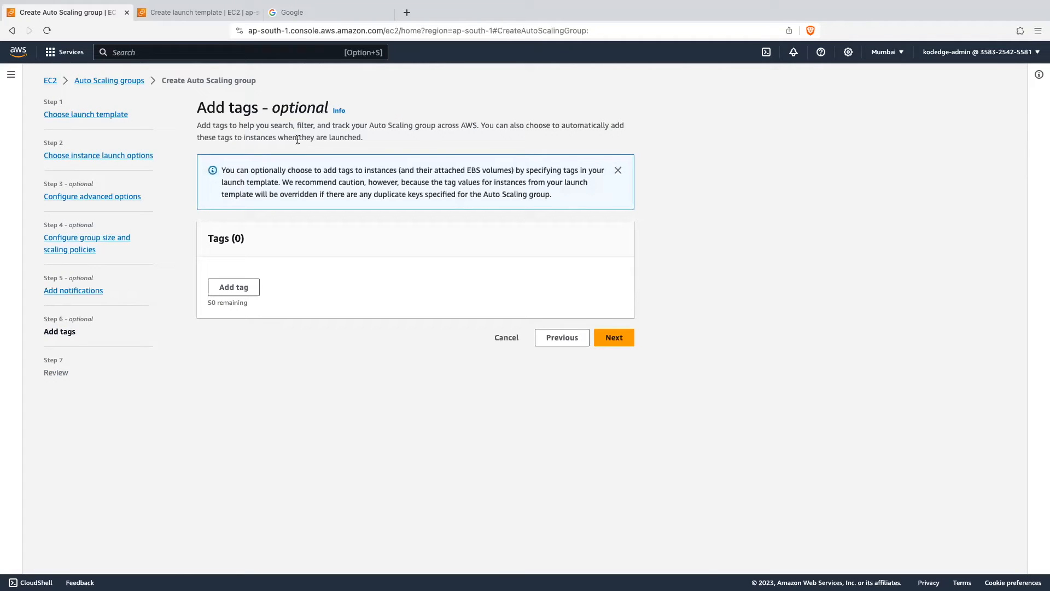
pyautogui.click(630, 336)
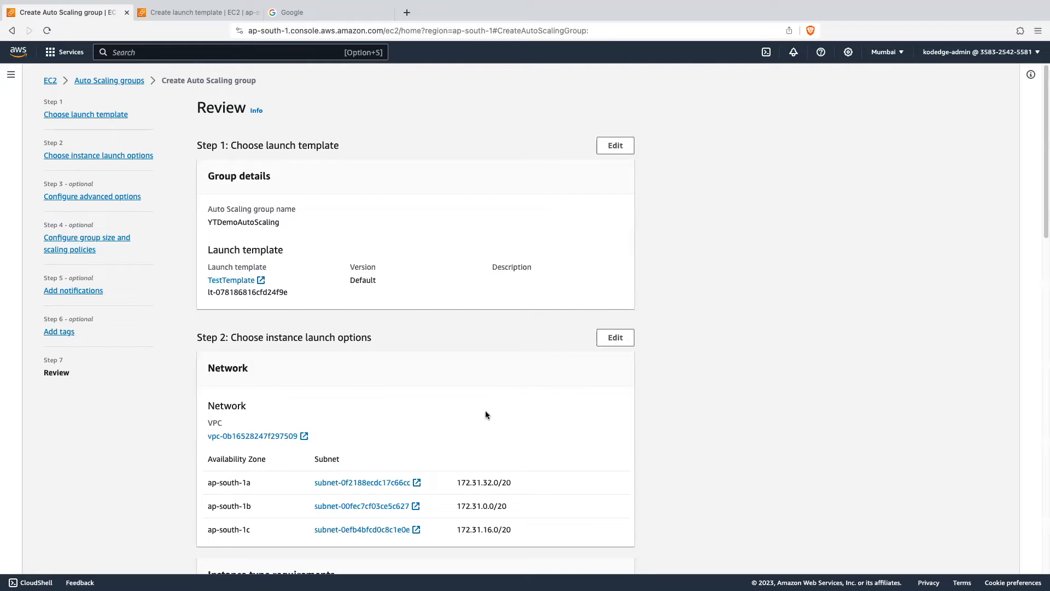
# Review the YTDemoAutoScaling configuration from launch template to tags and create the Auto Scaling group.
pyautogui.scroll(-1, 486, 412)
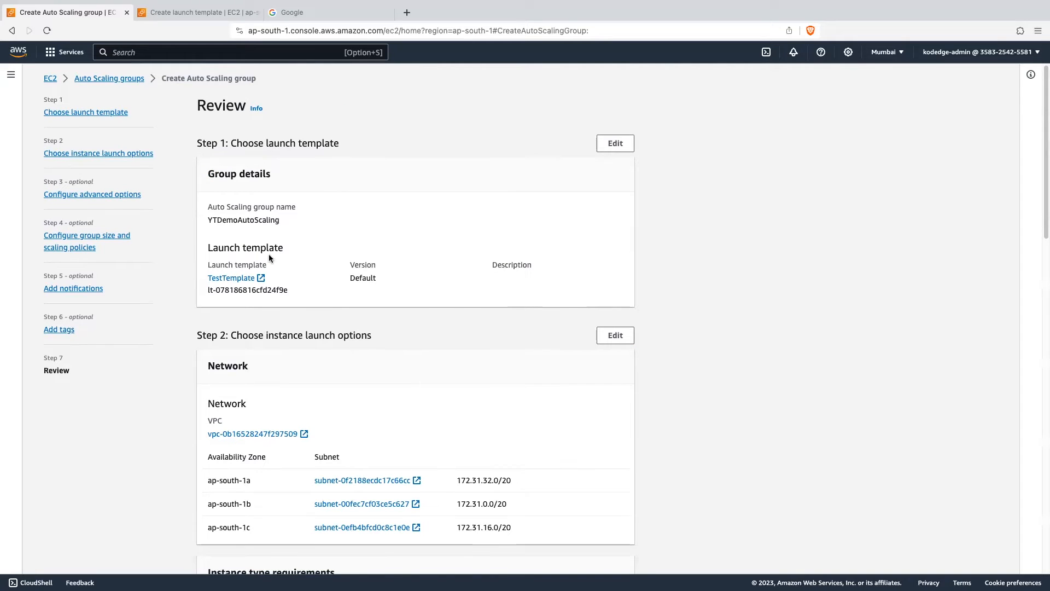
pyautogui.doubleClick(215, 221)
pyautogui.scroll(-2, 351, 262)
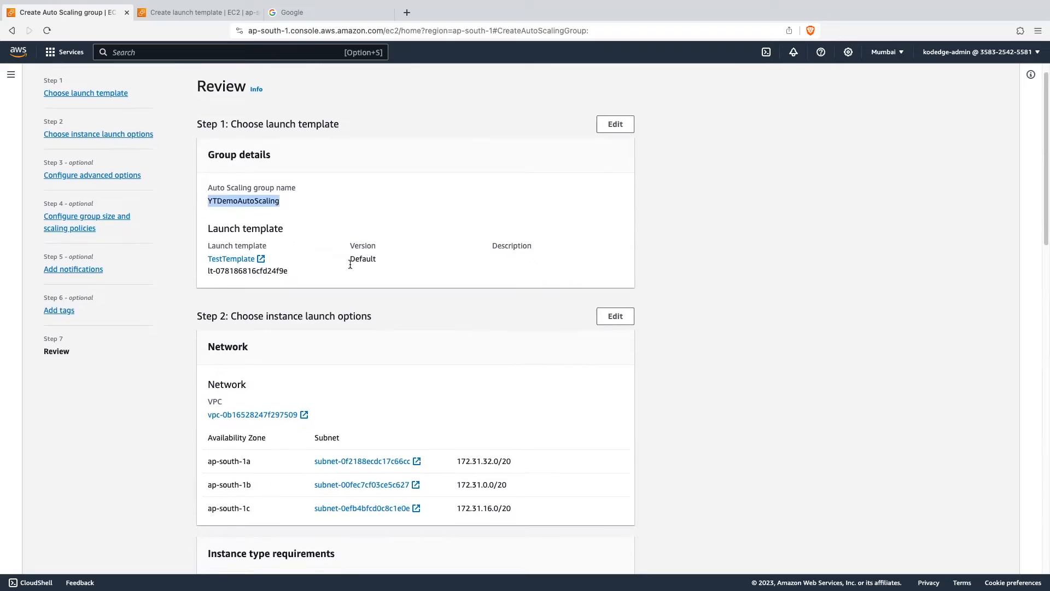
pyautogui.moveTo(276, 220); pyautogui.dragTo(207, 222)
pyautogui.scroll(-5, 277, 312)
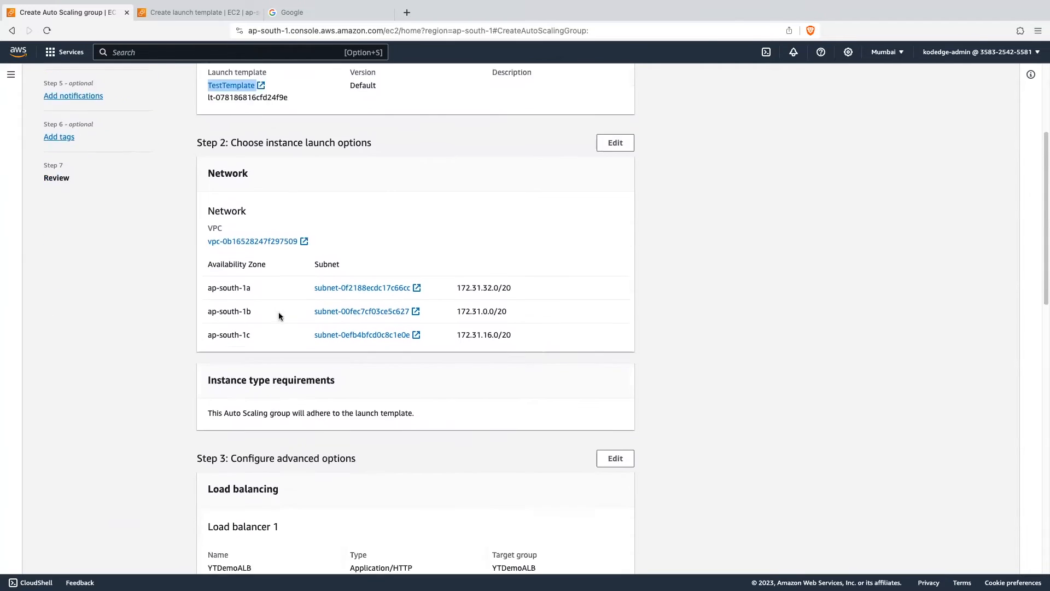
pyautogui.scroll(-5, 290, 311)
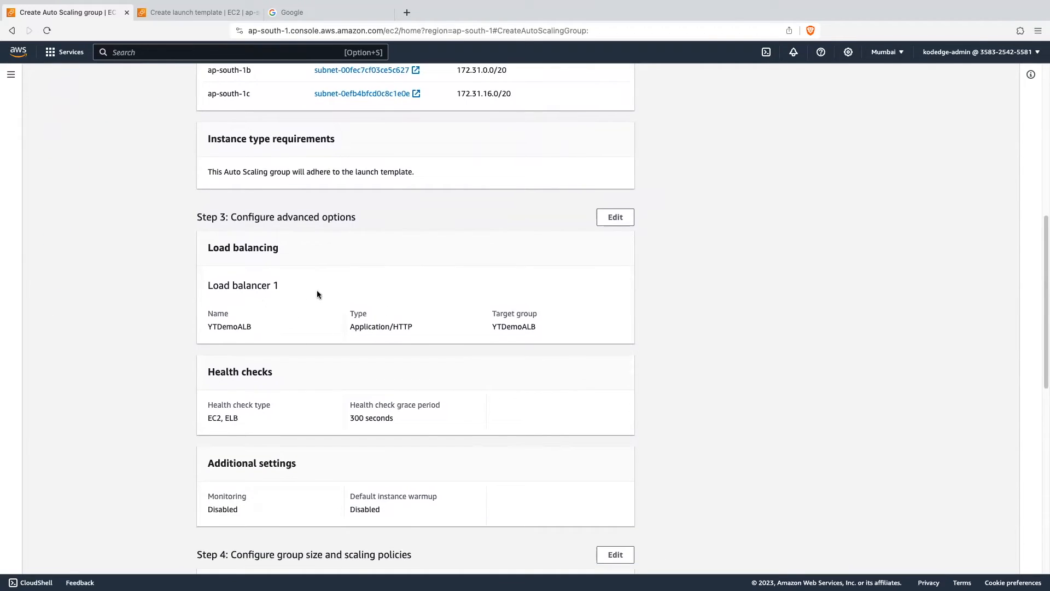
pyautogui.scroll(-3, 317, 290)
pyautogui.scroll(-4, 320, 310)
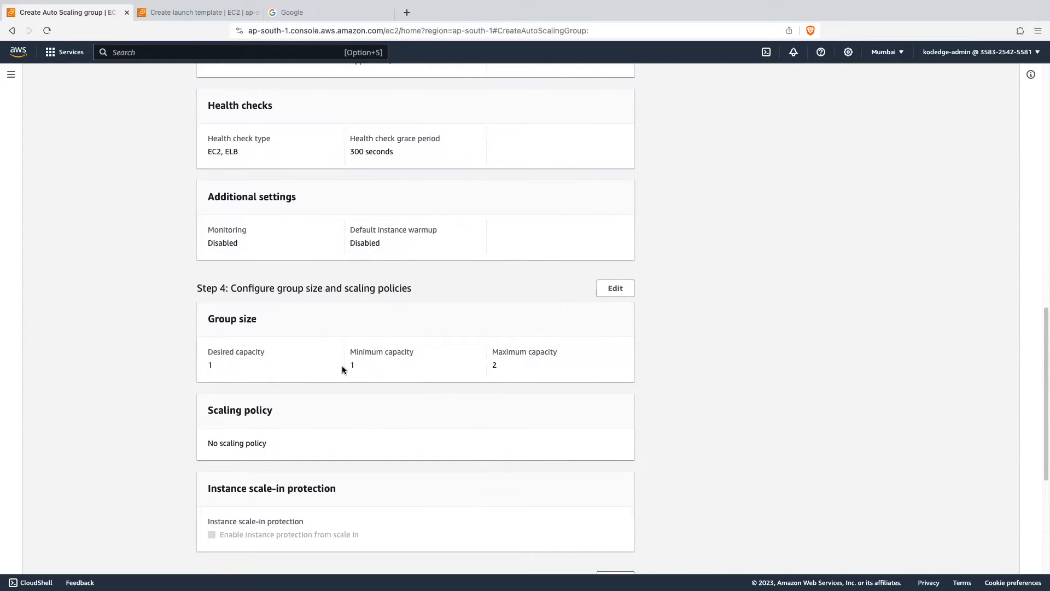
pyautogui.scroll(-5, 546, 387)
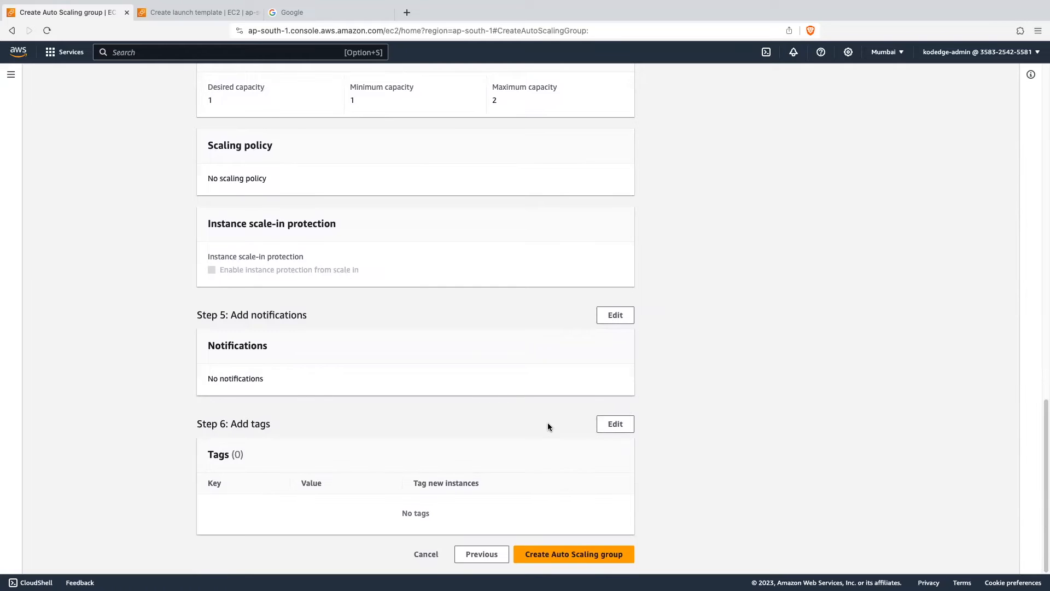
pyautogui.click(589, 551)
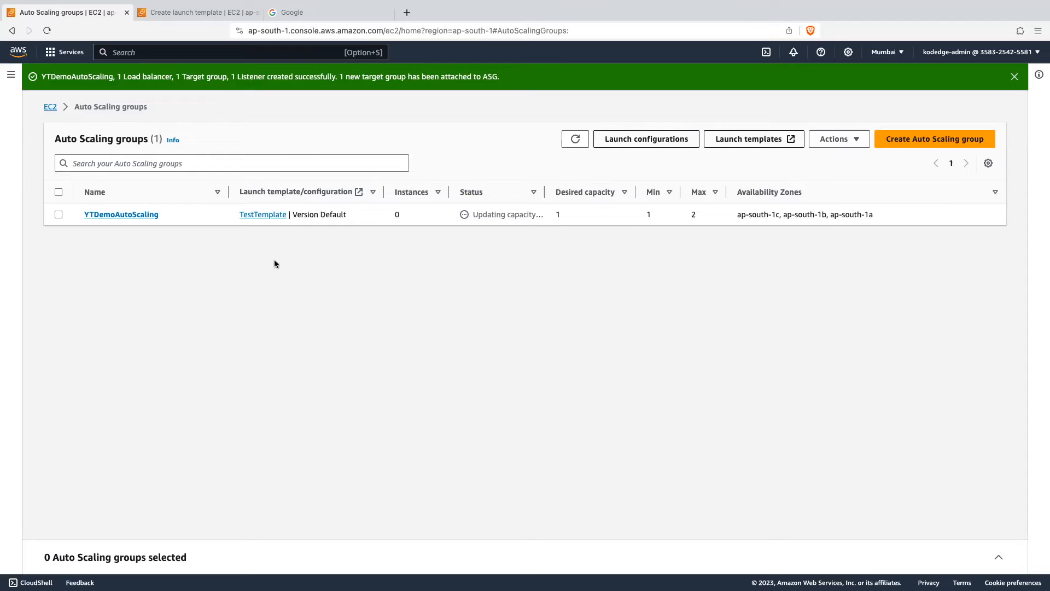
# Open the EC2 load balancers list in a separate browser tab and close the finished launch template tab.
pyautogui.click(11, 80)
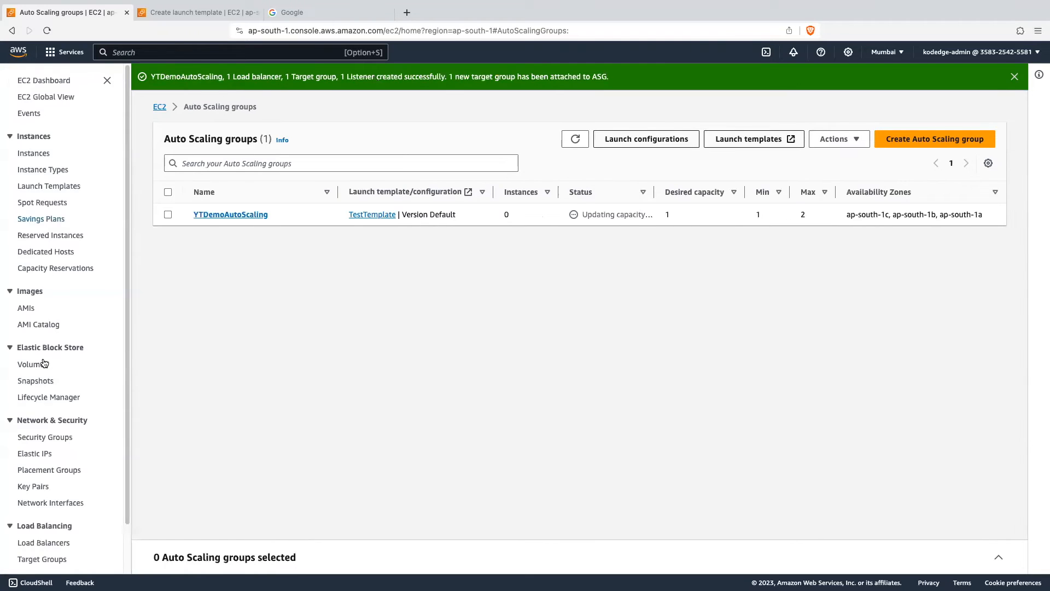
pyautogui.scroll(-2, 44, 363)
pyautogui.keyDown('super'); pyautogui.click(61, 490); pyautogui.keyUp('super')
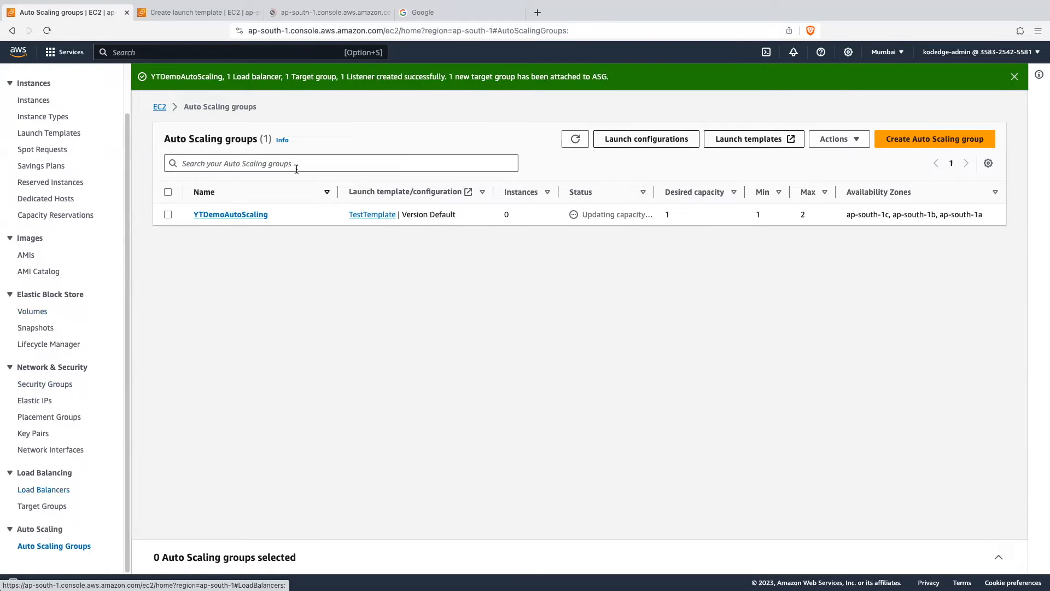
pyautogui.click(314, 13)
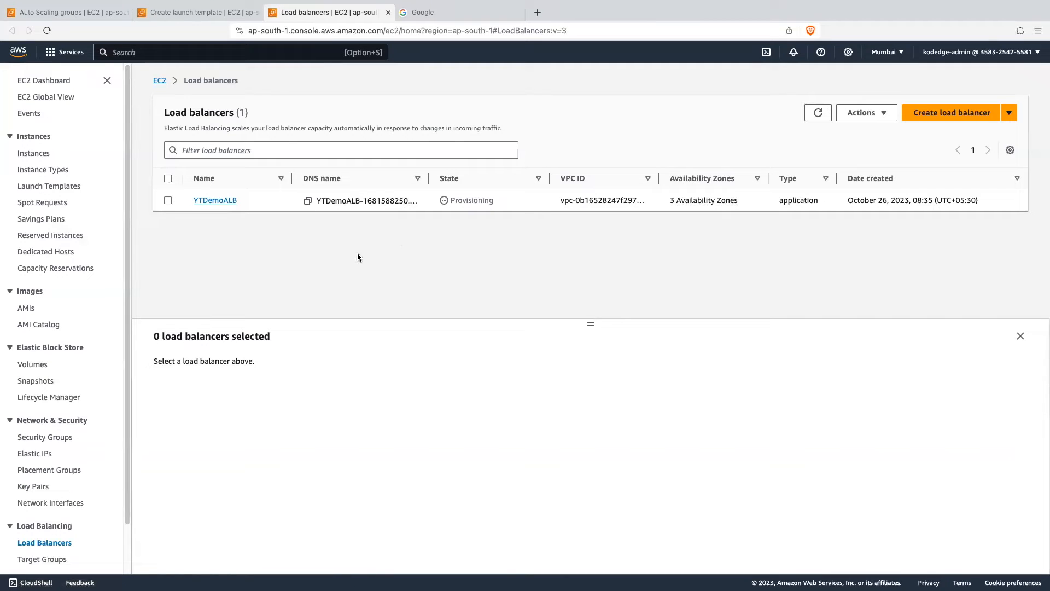
pyautogui.click(250, 15)
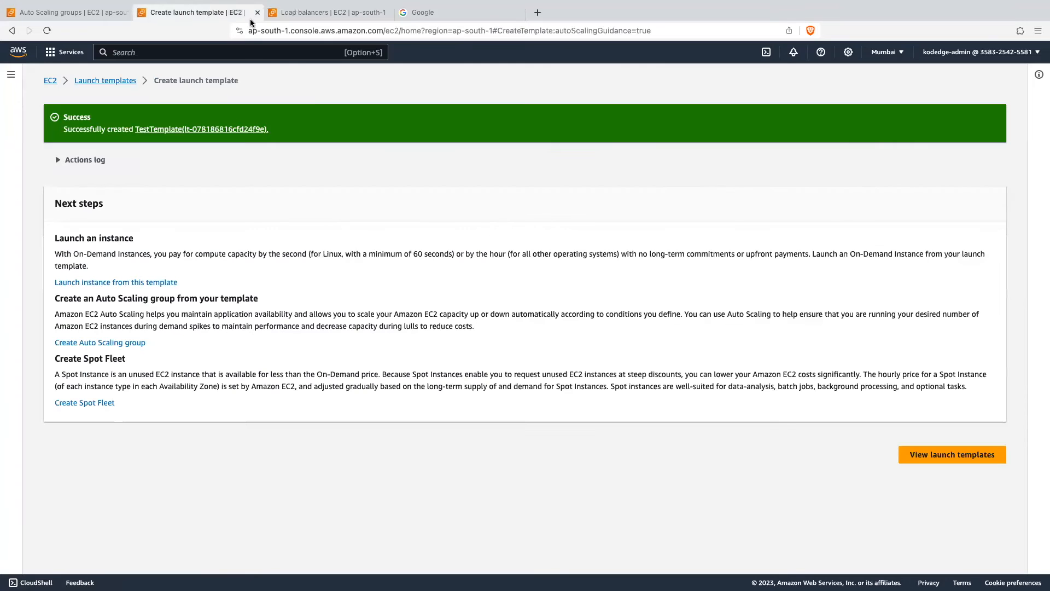
pyautogui.click(257, 12)
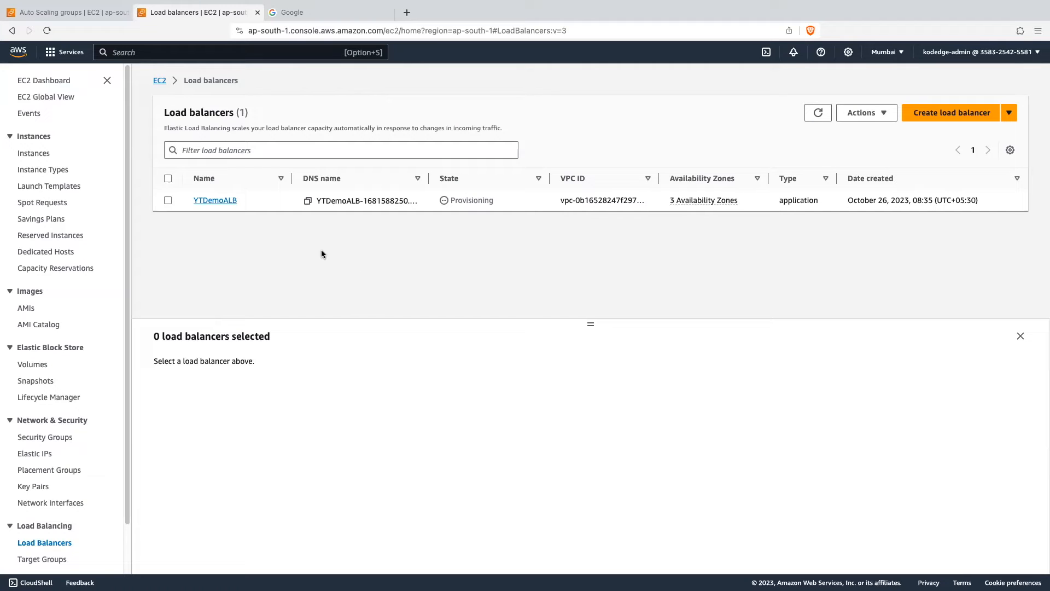
# Replace the security group of the YTDemoALB load balancer with SGForALB and save the change.
pyautogui.click(218, 200)
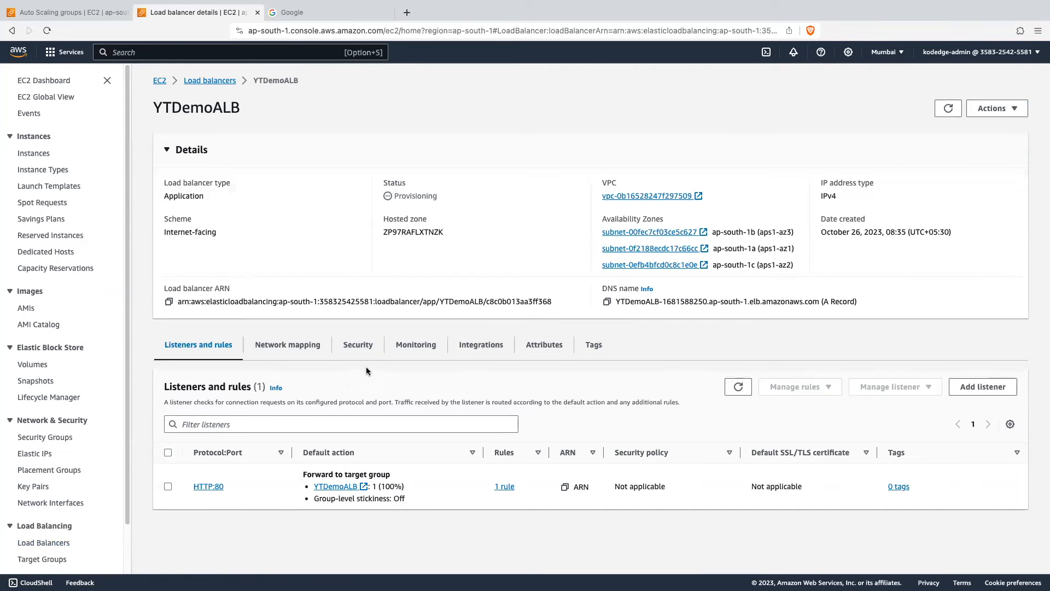
pyautogui.click(364, 350)
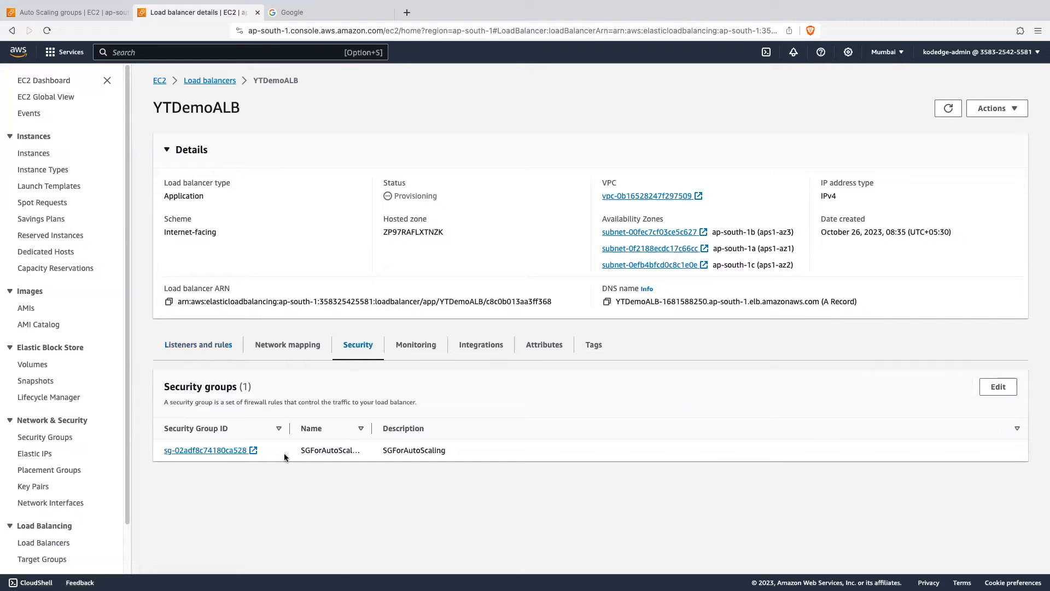
pyautogui.moveTo(372, 429); pyautogui.dragTo(495, 428)
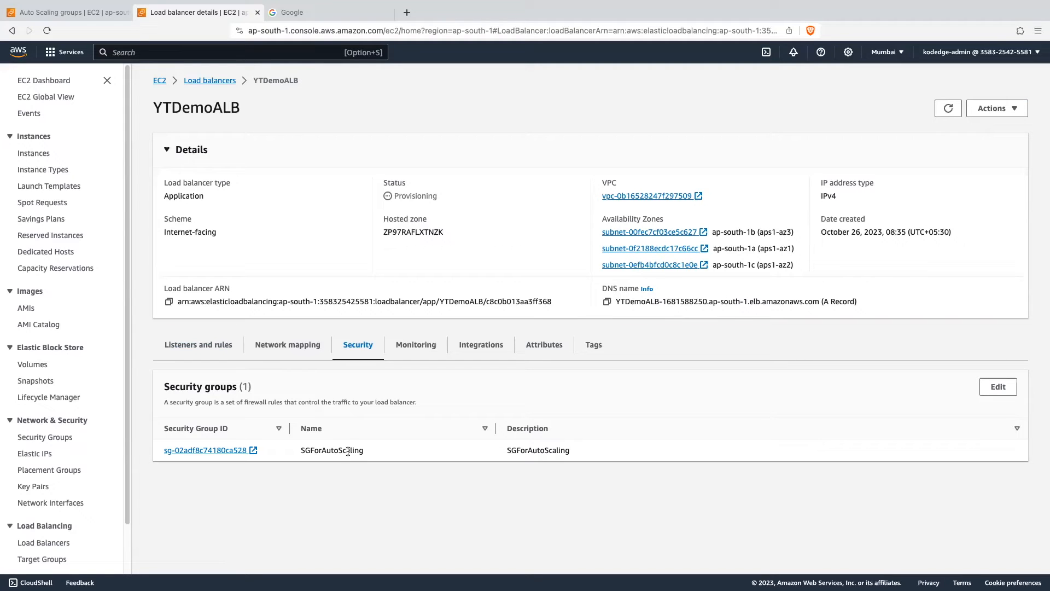
pyautogui.click(990, 389)
pyautogui.click(241, 296)
pyautogui.click(319, 275)
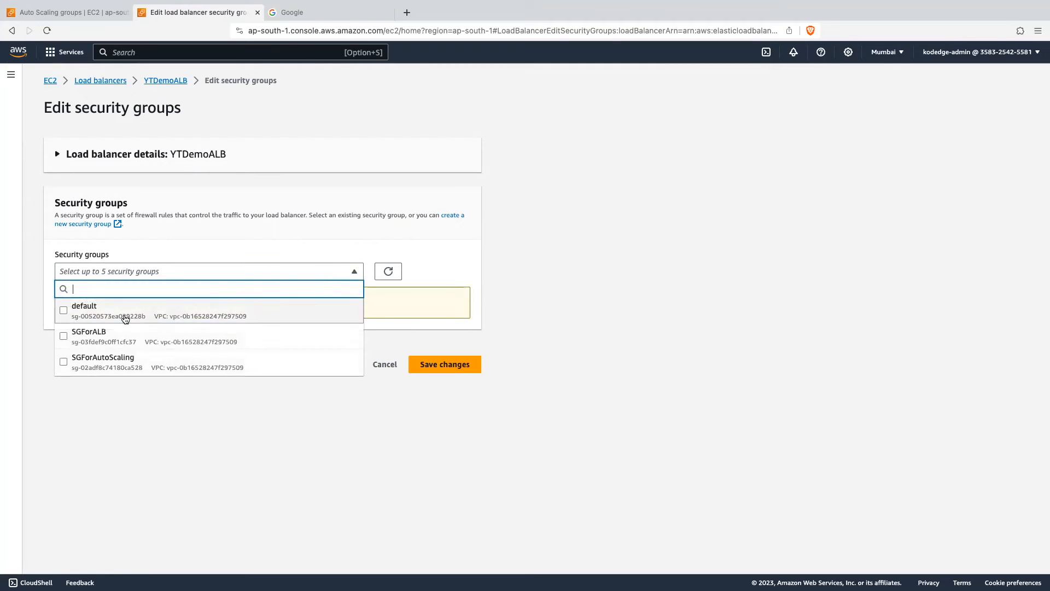
pyautogui.click(125, 335)
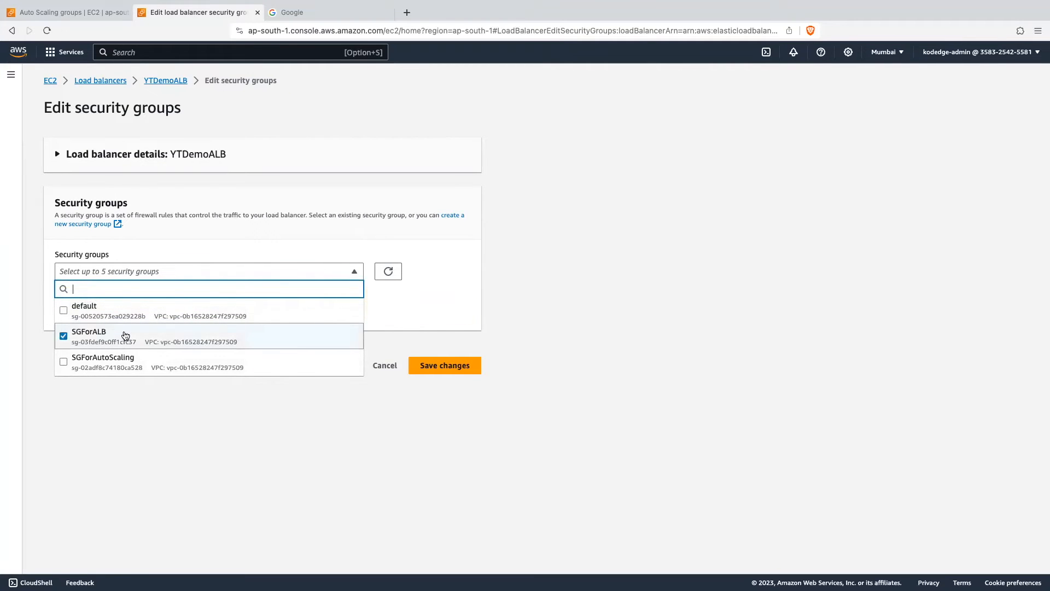
pyautogui.click(368, 431)
pyautogui.click(438, 365)
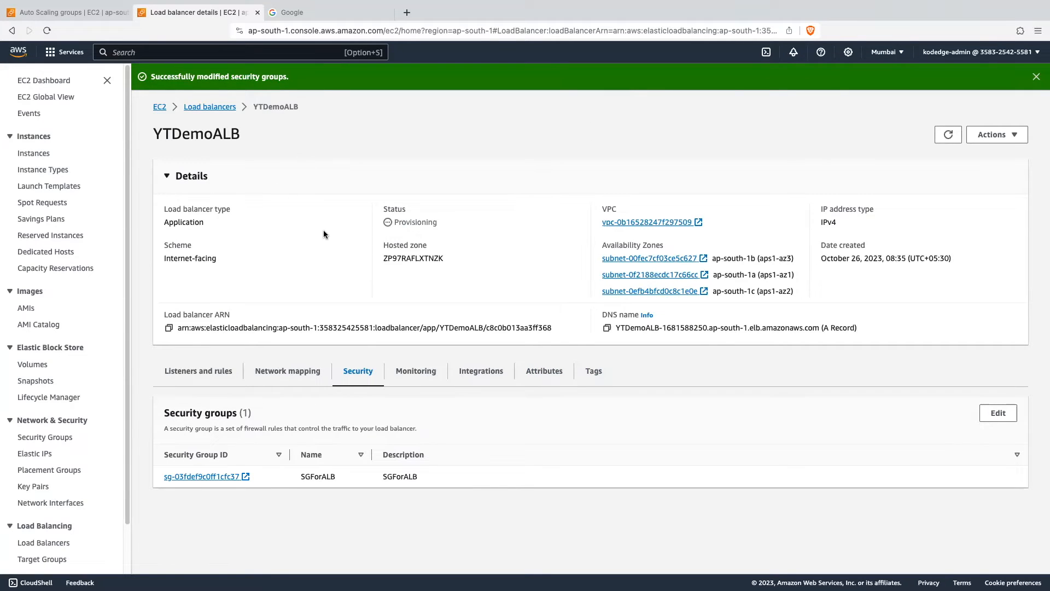
# Examine the activity history of the YTDemoAutoScaling group for the instance launch and target group entries.
pyautogui.click(69, 12)
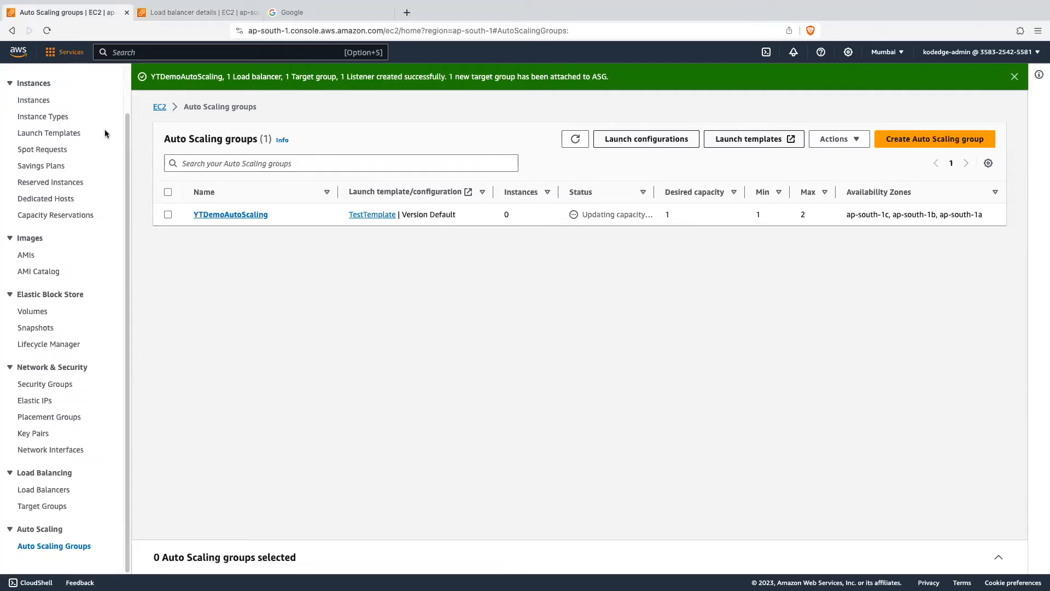
pyautogui.click(241, 217)
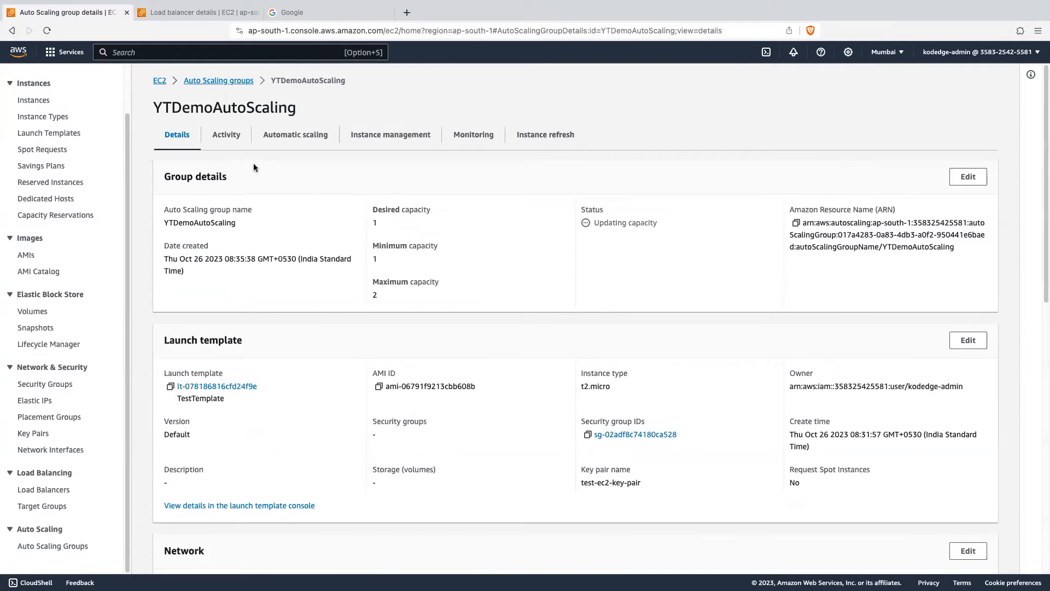
pyautogui.click(234, 142)
pyautogui.scroll(-1, 372, 340)
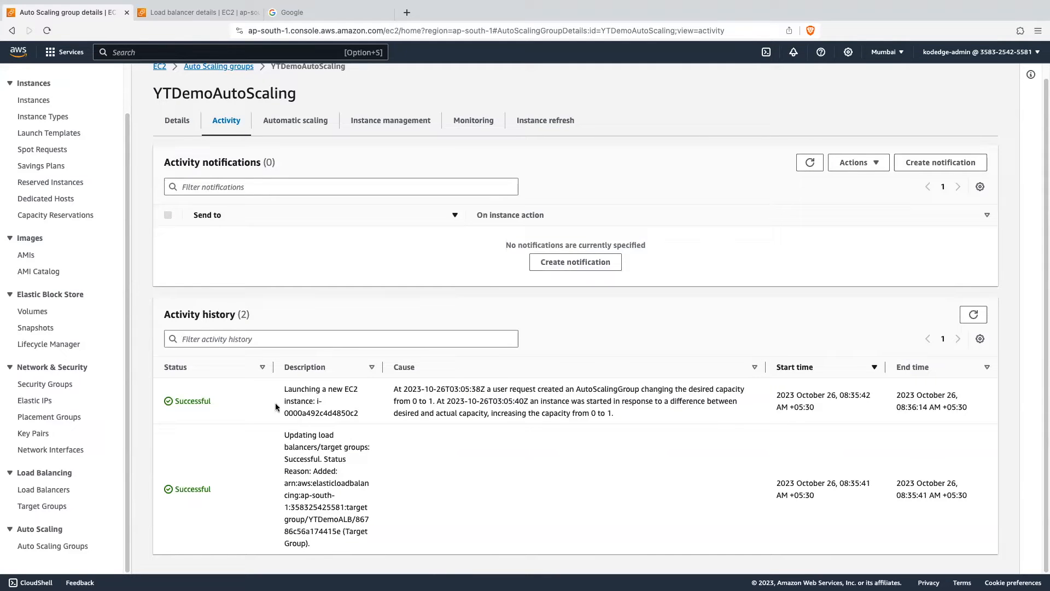
pyautogui.moveTo(283, 386); pyautogui.dragTo(365, 414)
pyautogui.click(297, 436)
pyautogui.moveTo(297, 436); pyautogui.dragTo(365, 461)
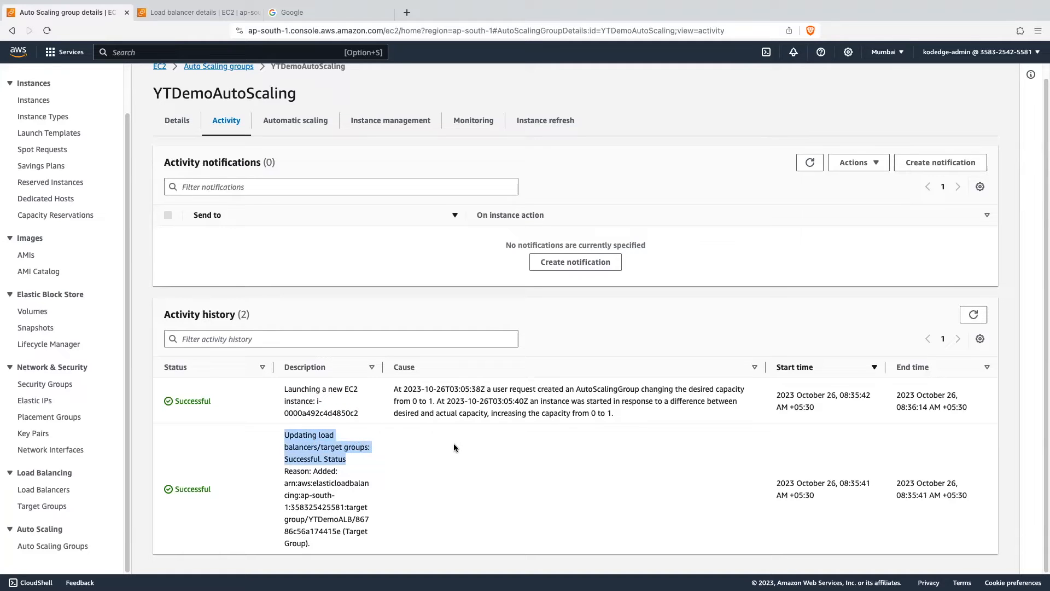
# Check the instance launched by the group in the EC2 instances list in a separate tab, and close that tab.
pyautogui.keyDown('super'); pyautogui.click(34, 100); pyautogui.keyUp('super')
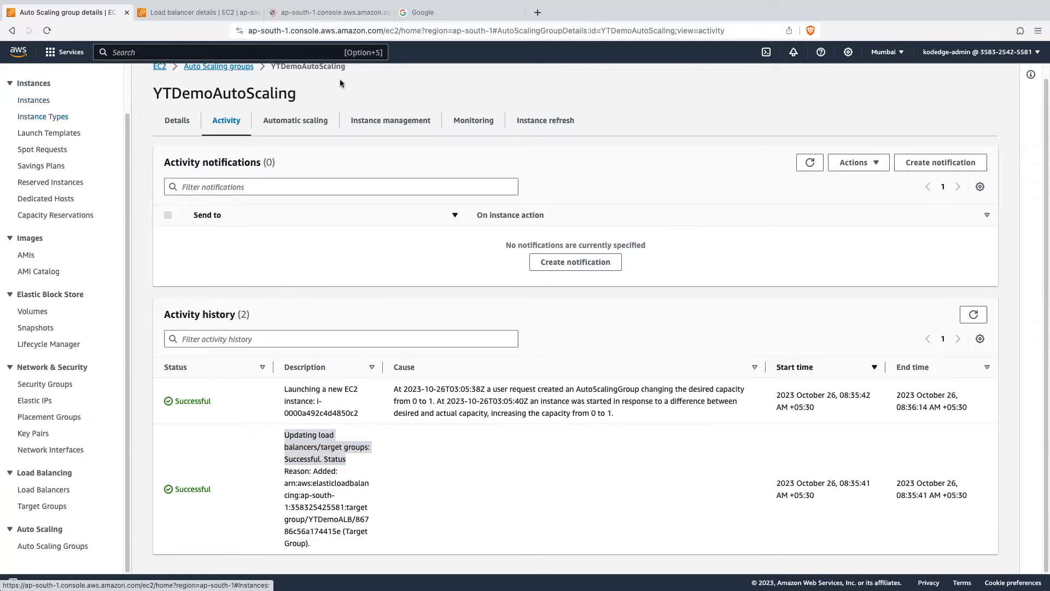
pyautogui.click(328, 12)
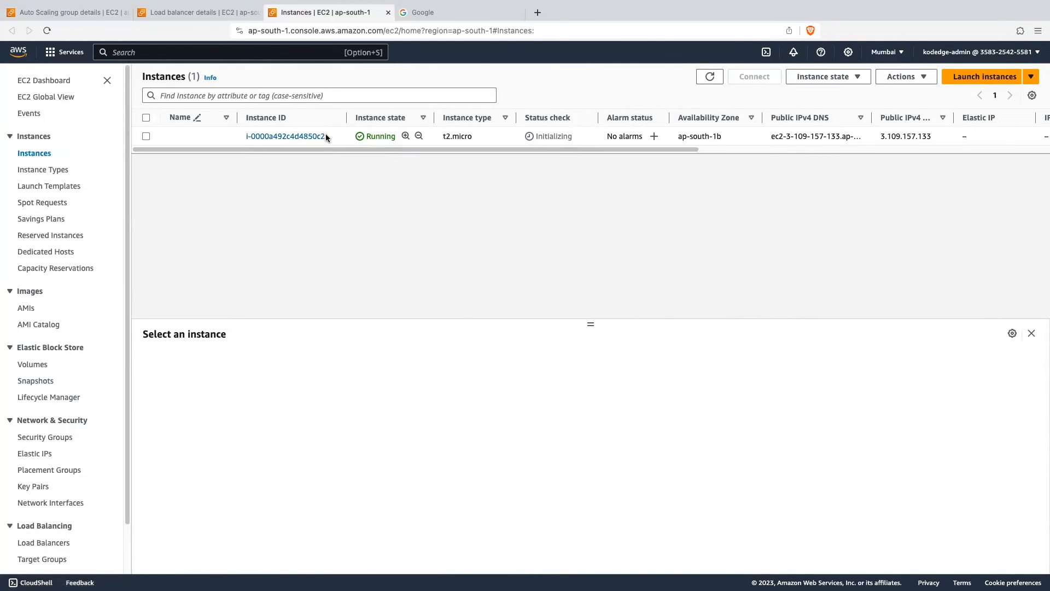
pyautogui.click(388, 12)
# Check the launched instance under the instance management of the YTDemoAutoScaling group.
pyautogui.click(84, 17)
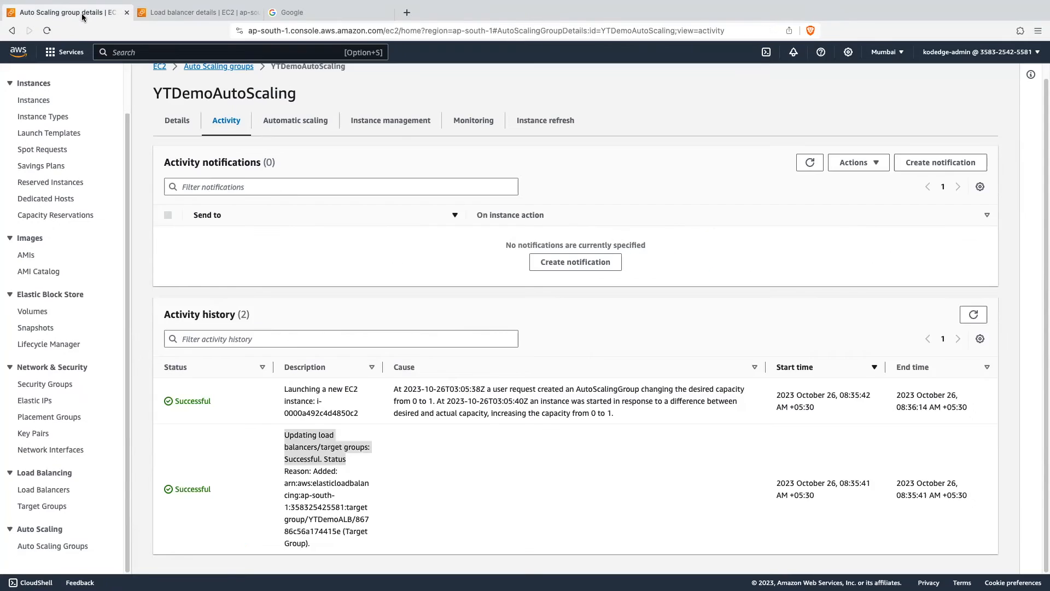
pyautogui.click(391, 124)
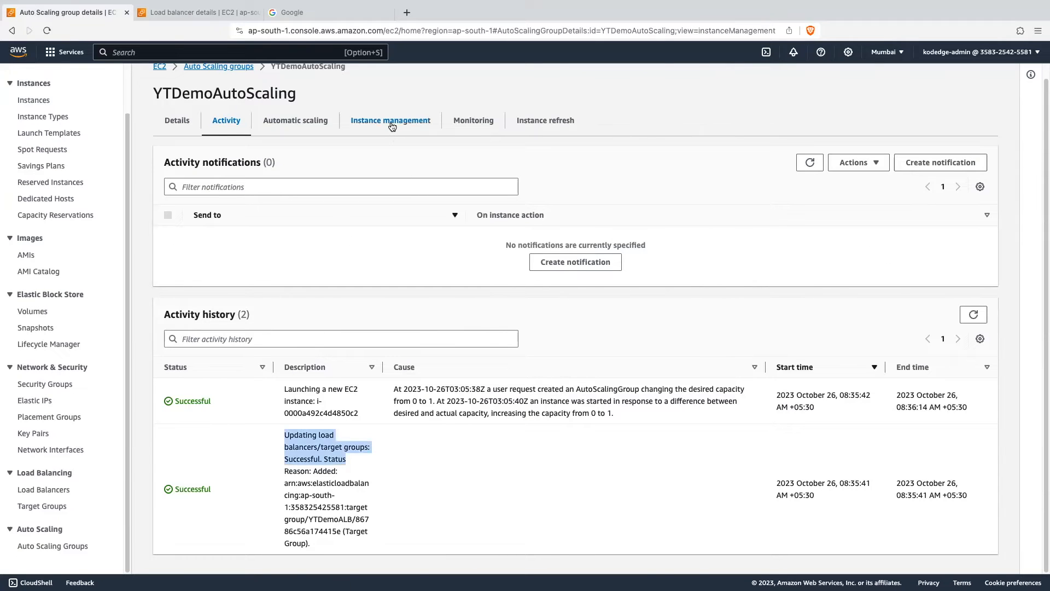
pyautogui.scroll(1, 374, 174)
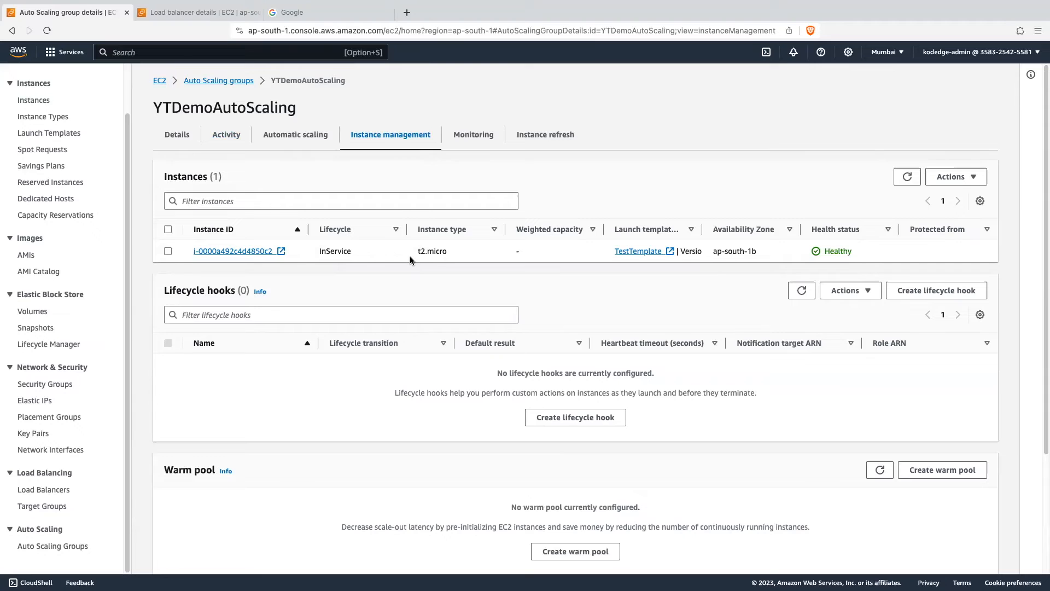
# Copy the DNS name of the YTDemoALB load balancer and open it in a new browser tab to check the served page.
pyautogui.click(200, 16)
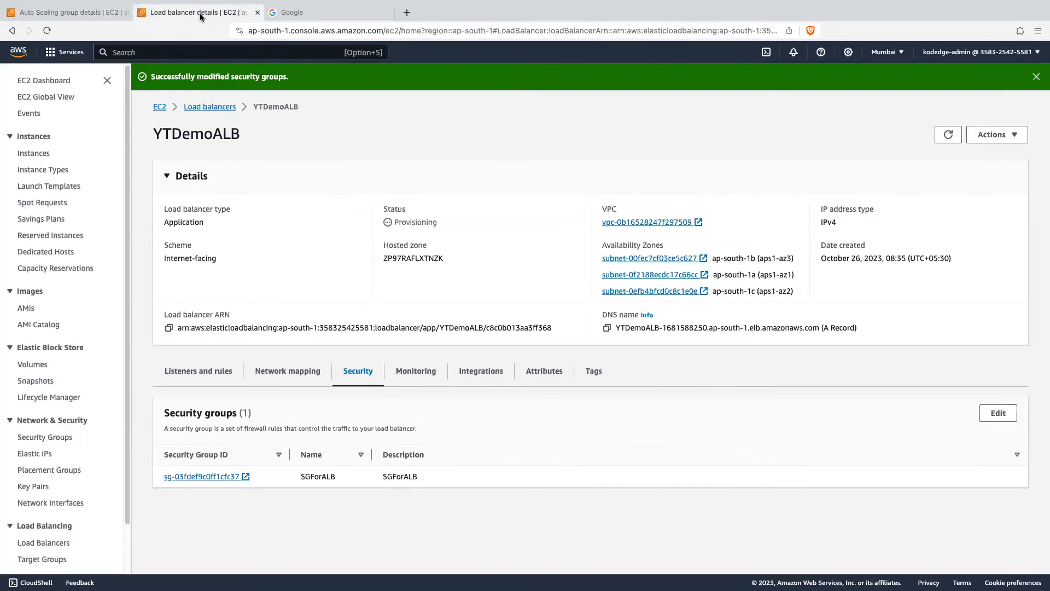
pyautogui.moveTo(395, 222); pyautogui.dragTo(438, 221)
pyautogui.click(607, 328)
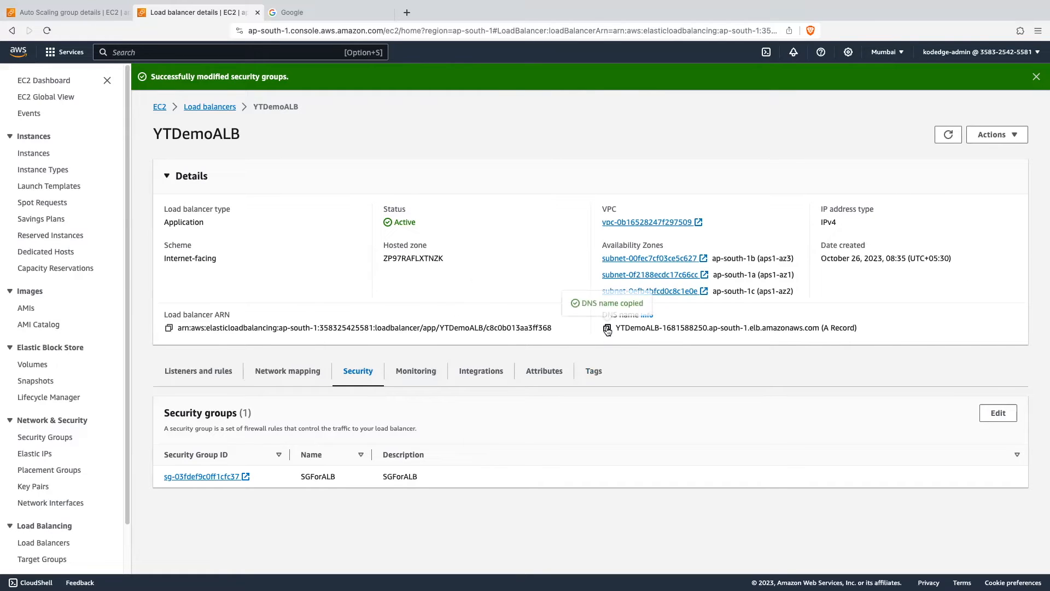
pyautogui.click(406, 13)
pyautogui.hotkey('ctrl', 'v')
pyautogui.press('Return')
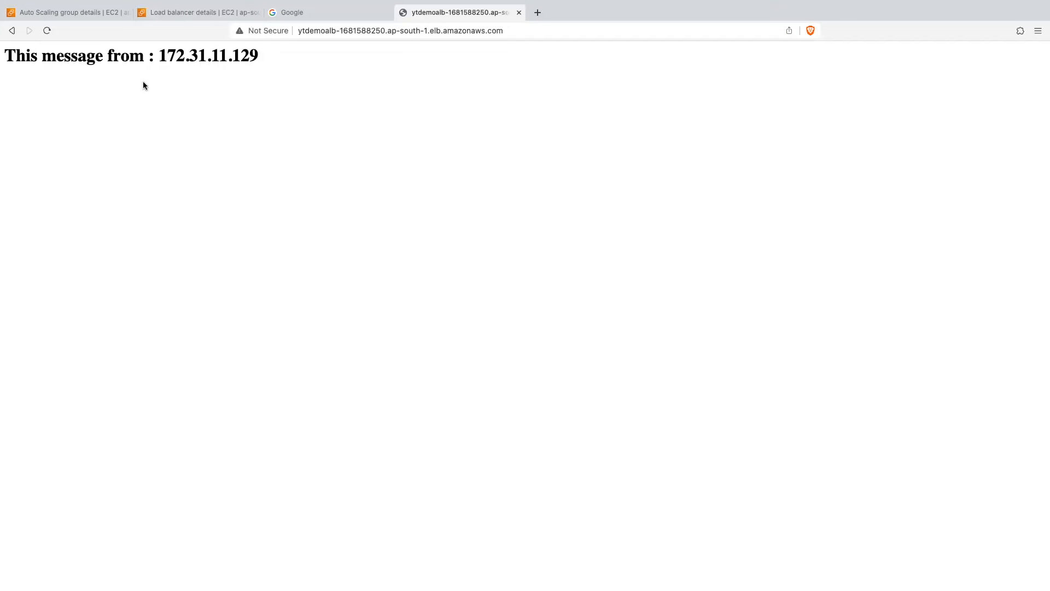
pyautogui.moveTo(162, 56); pyautogui.dragTo(264, 58)
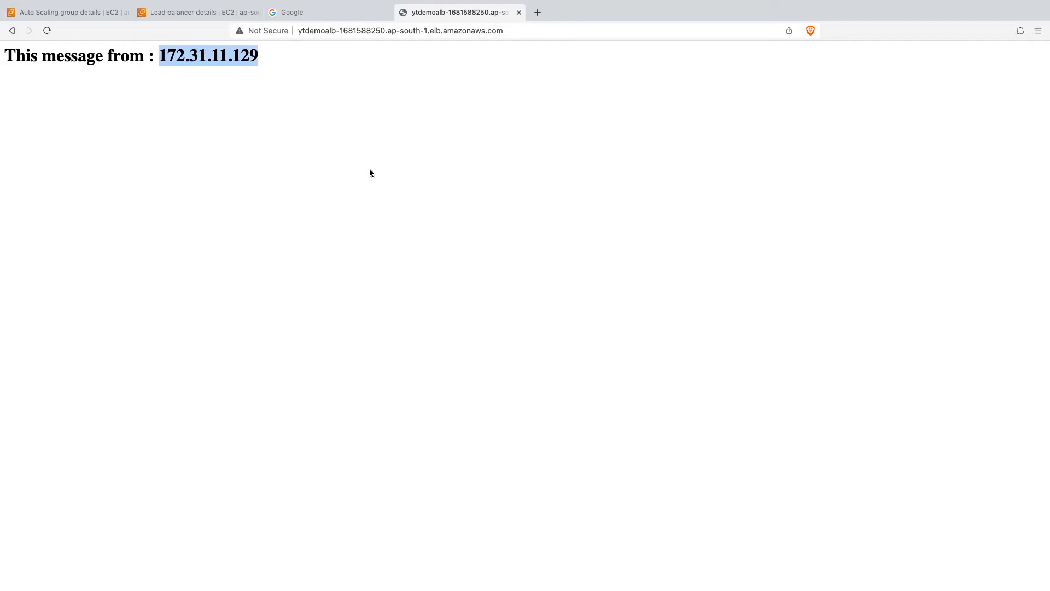
# Check the instance's health status in YTDemoAutoScaling and review the group's dynamic, predictive and scheduled scaling sections.
pyautogui.click(84, 13)
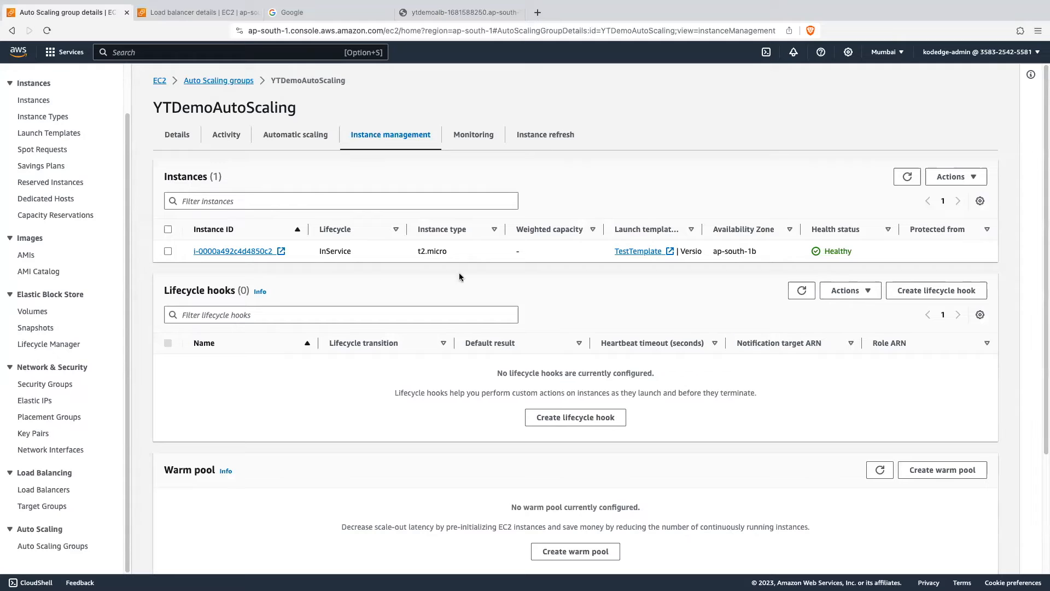
pyautogui.moveTo(828, 253); pyautogui.dragTo(857, 255)
pyautogui.click(295, 138)
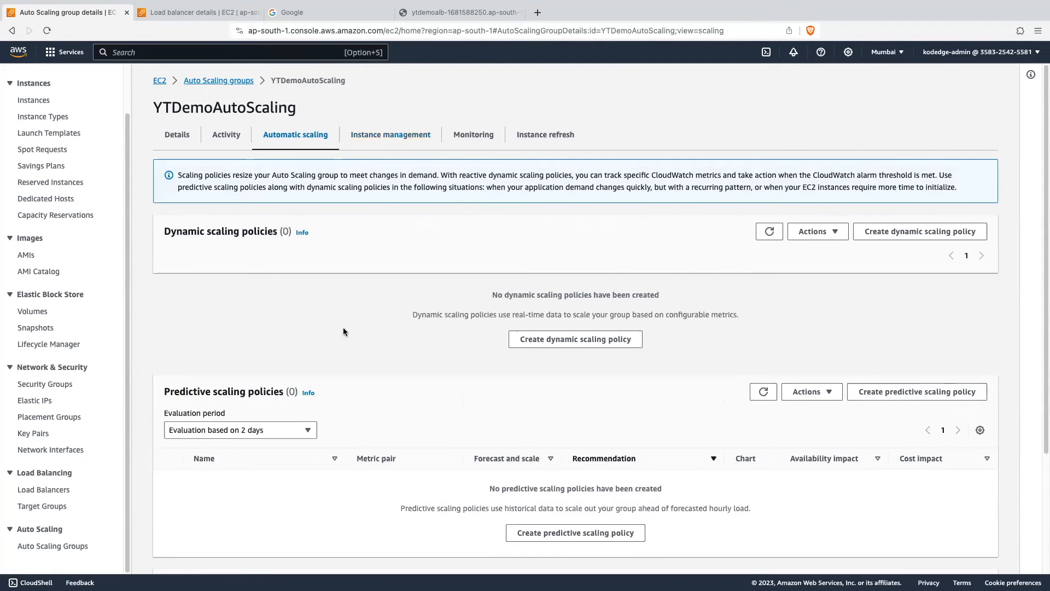
pyautogui.scroll(-3, 428, 419)
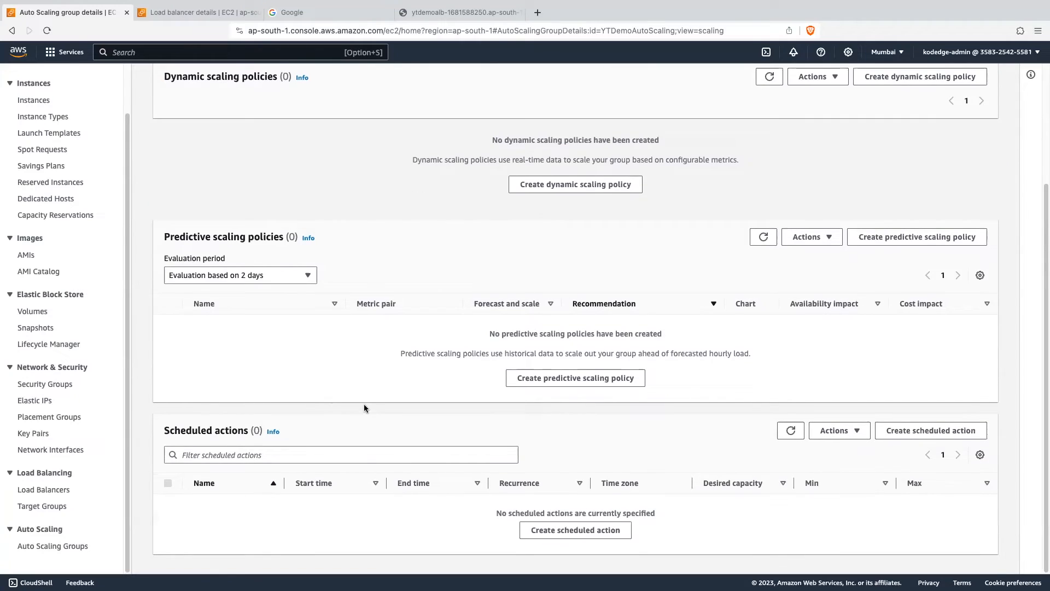
pyautogui.scroll(3, 364, 407)
pyautogui.scroll(-2, 365, 407)
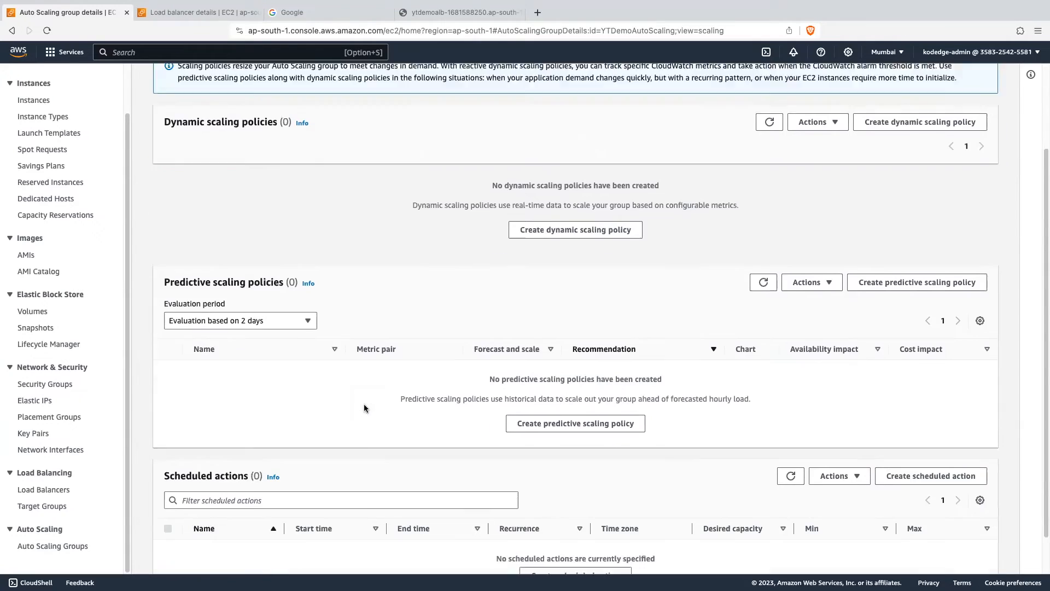
pyautogui.scroll(-1, 363, 407)
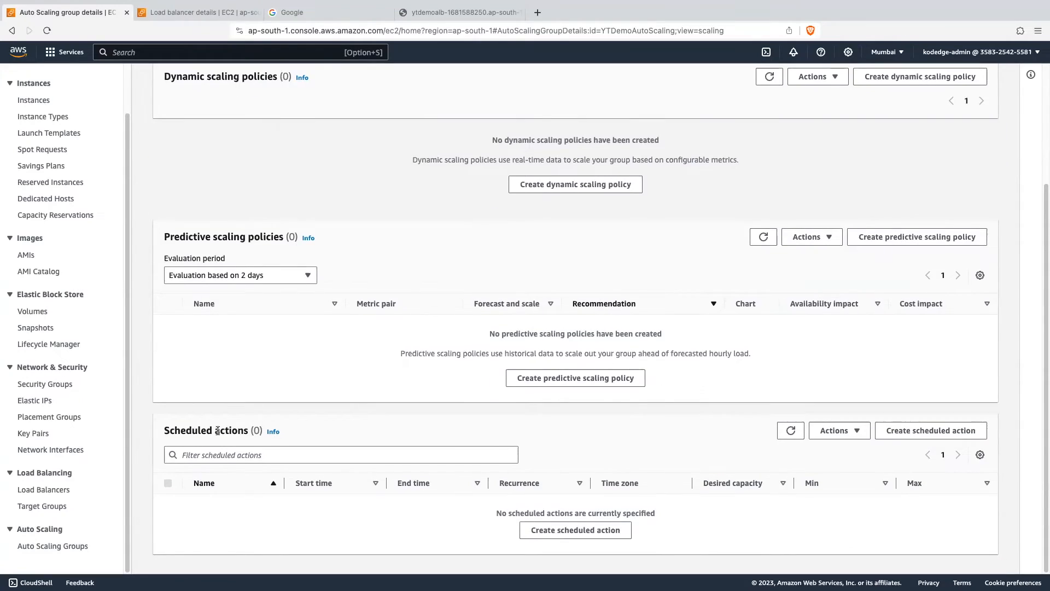
# Examine the recurrence choices of a new scheduled action and close the form without creating it.
pyautogui.click(539, 528)
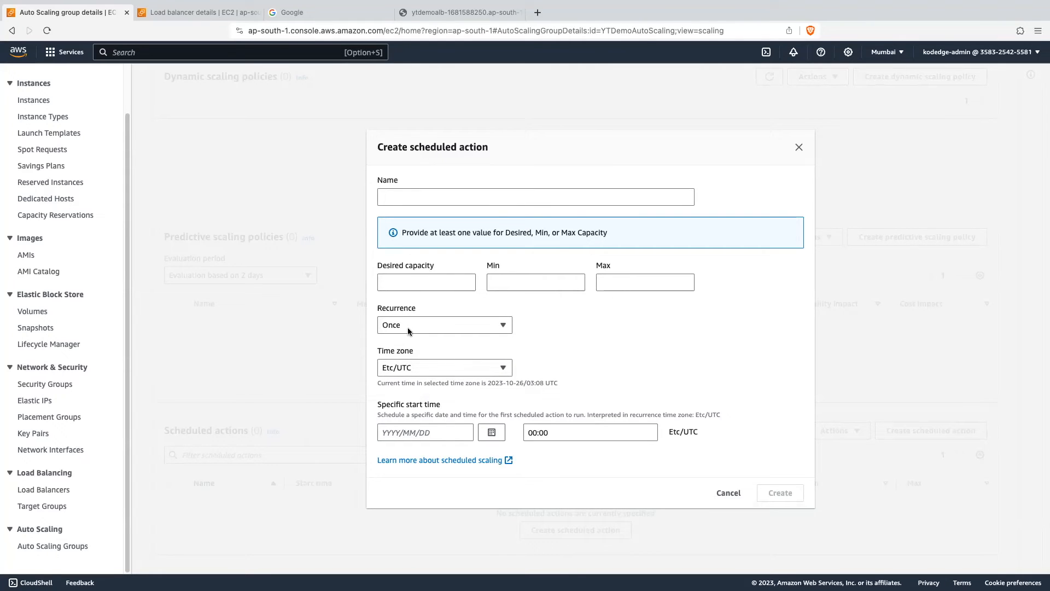
pyautogui.click(485, 327)
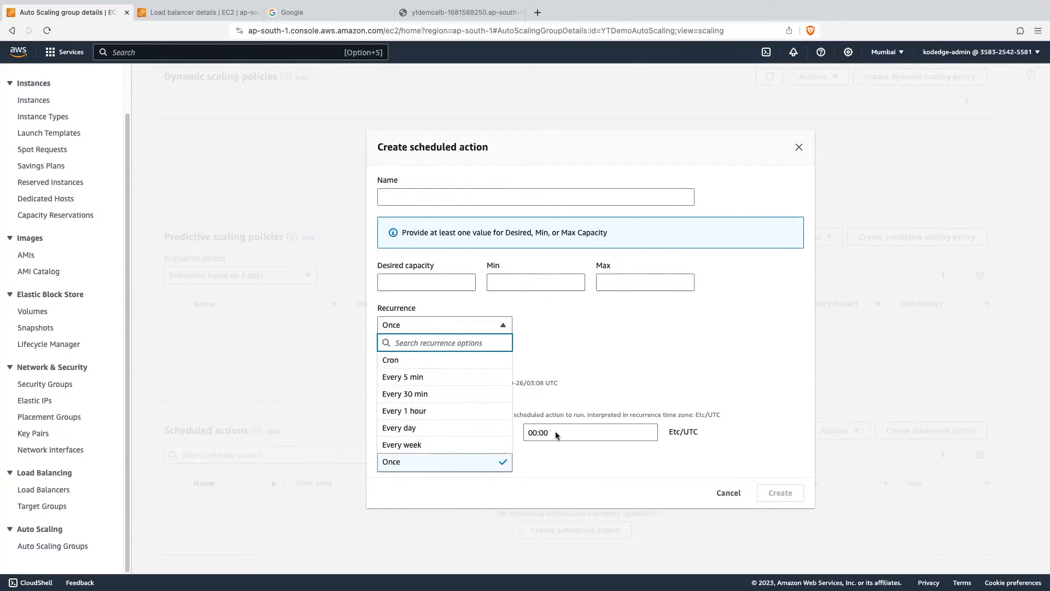
pyautogui.click(594, 340)
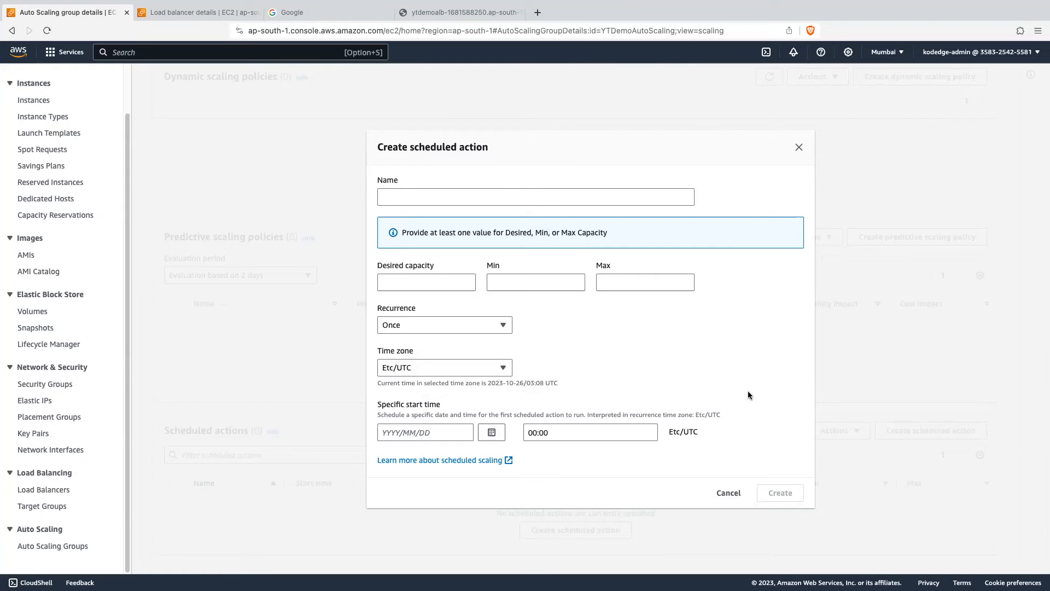
pyautogui.click(722, 493)
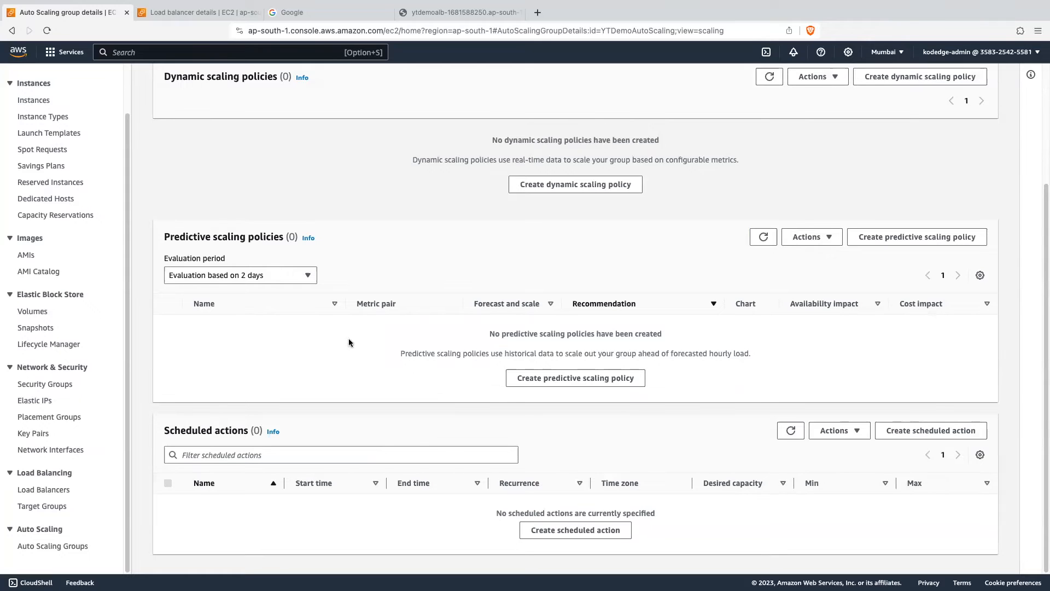
# Examine the metric, target utilization and pre-launch settings of a new predictive scaling policy, and leave the form without creating it.
pyautogui.click(570, 378)
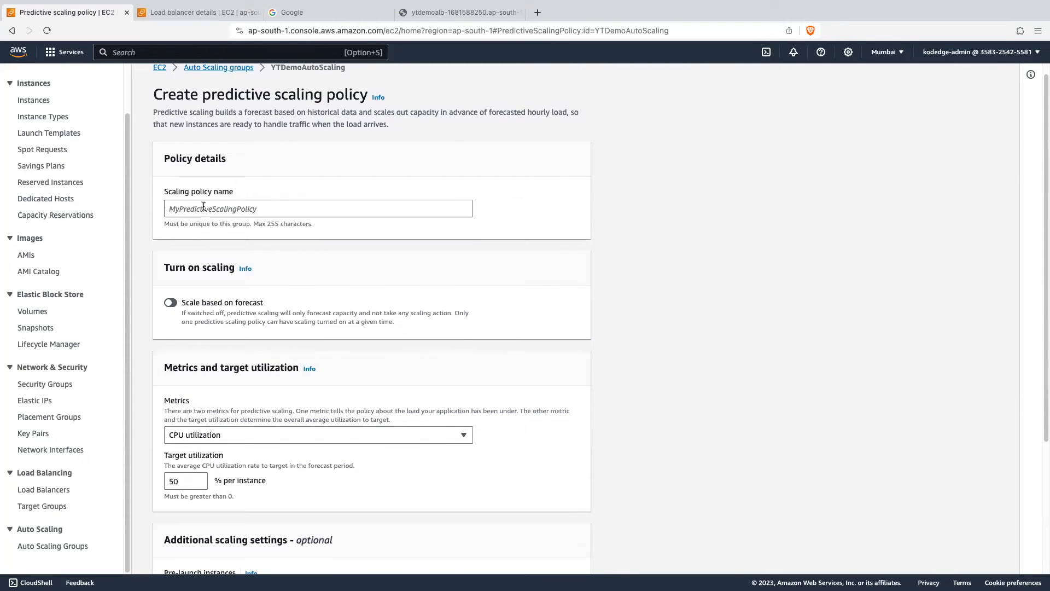
pyautogui.scroll(-3, 392, 289)
pyautogui.scroll(-2, 307, 285)
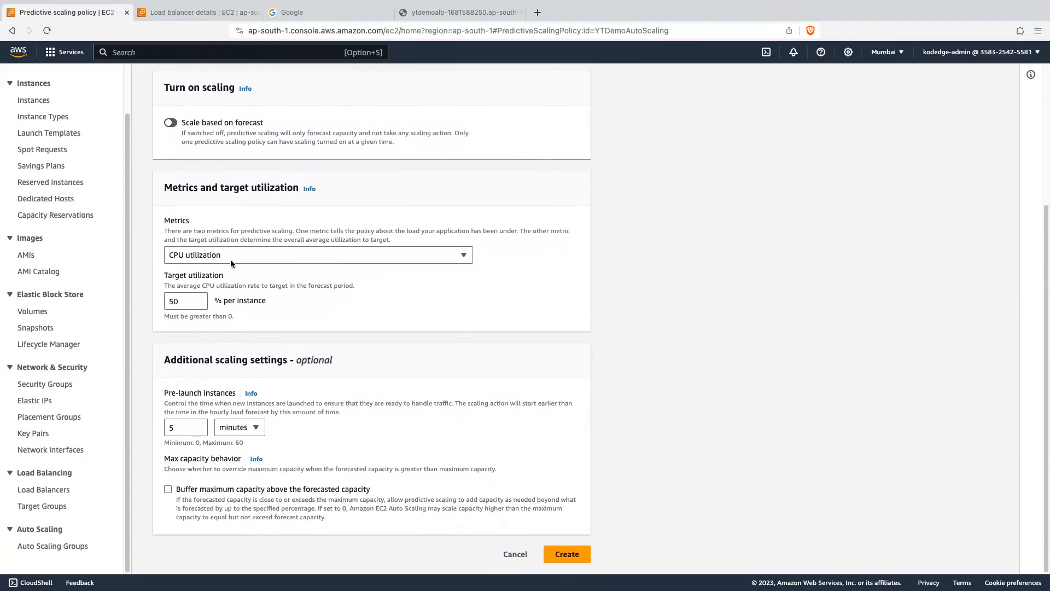
pyautogui.click(234, 256)
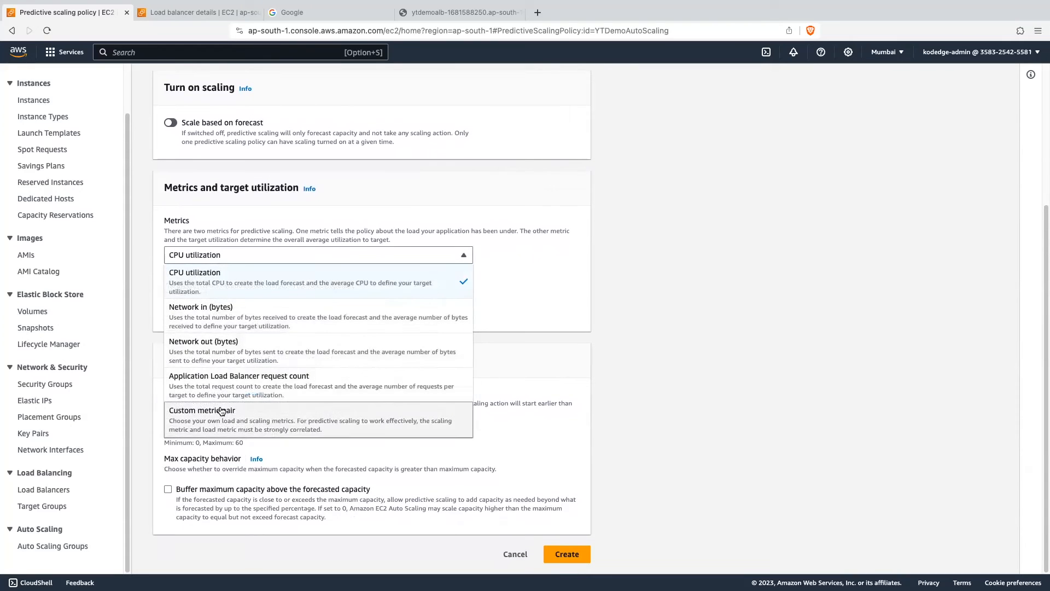
pyautogui.click(546, 304)
pyautogui.moveTo(189, 302); pyautogui.dragTo(159, 307)
pyautogui.click(438, 310)
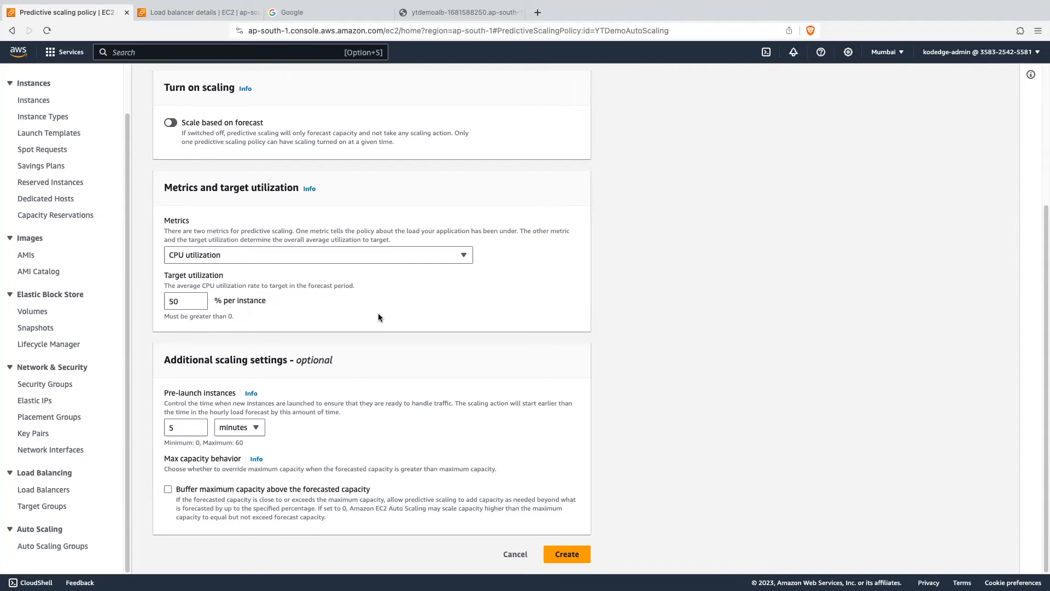
pyautogui.scroll(3, 392, 333)
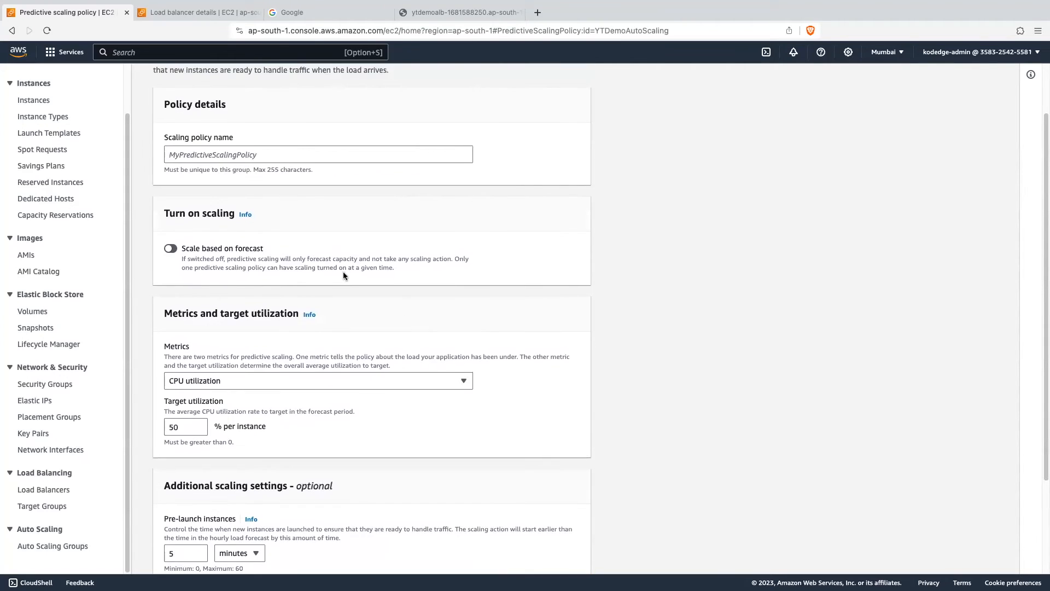
pyautogui.scroll(-3, 426, 308)
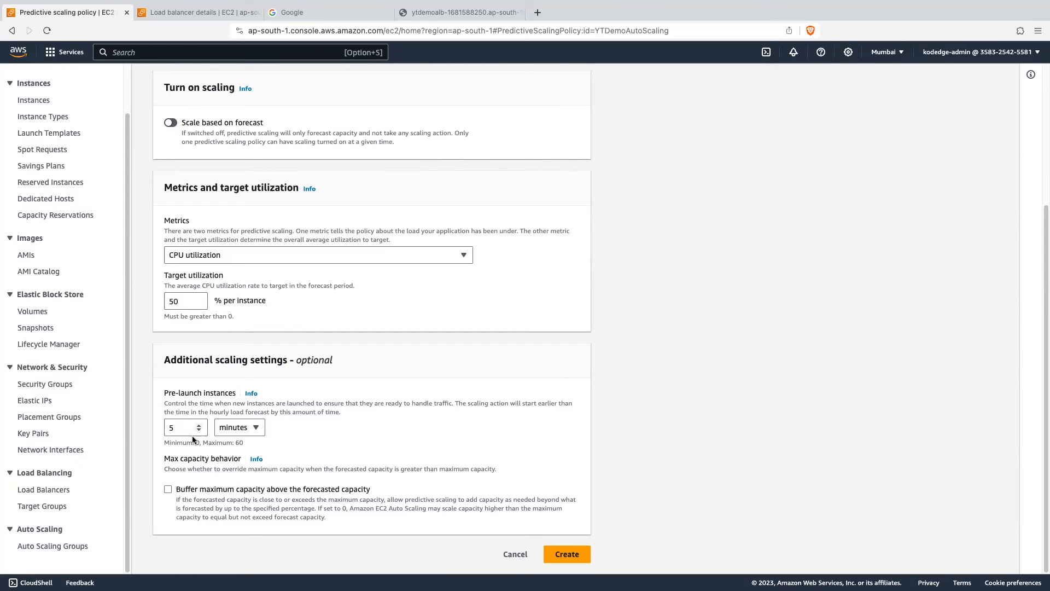
pyautogui.scroll(4, 432, 391)
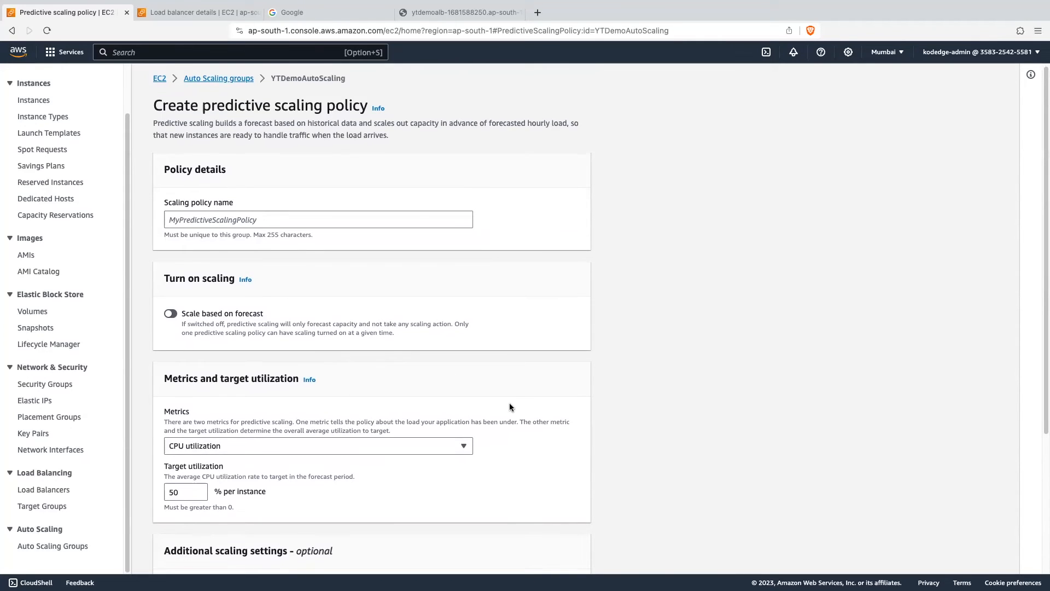
pyautogui.scroll(-3, 517, 487)
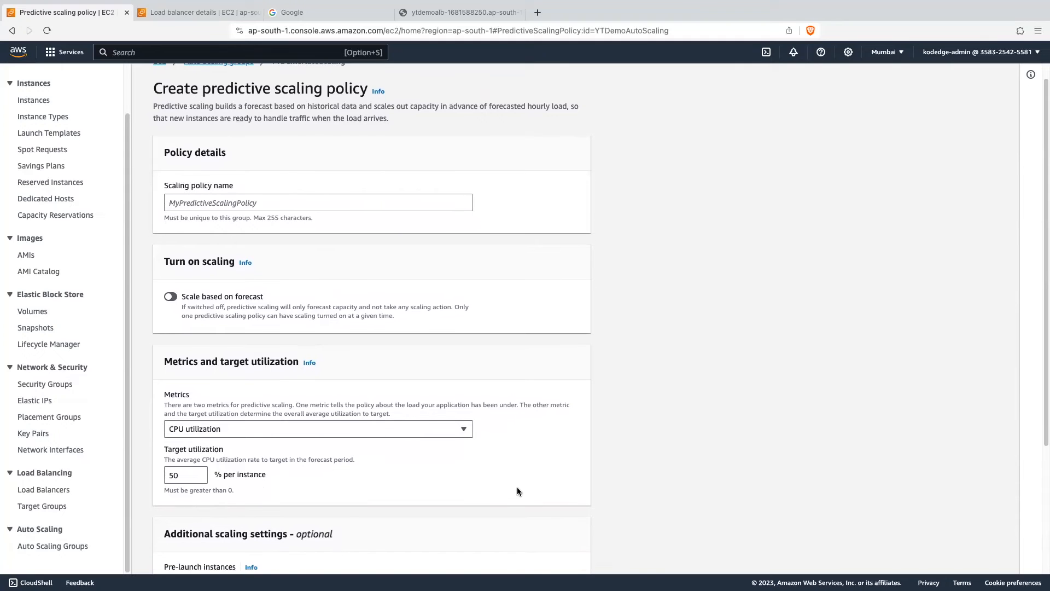
pyautogui.scroll(-2, 517, 487)
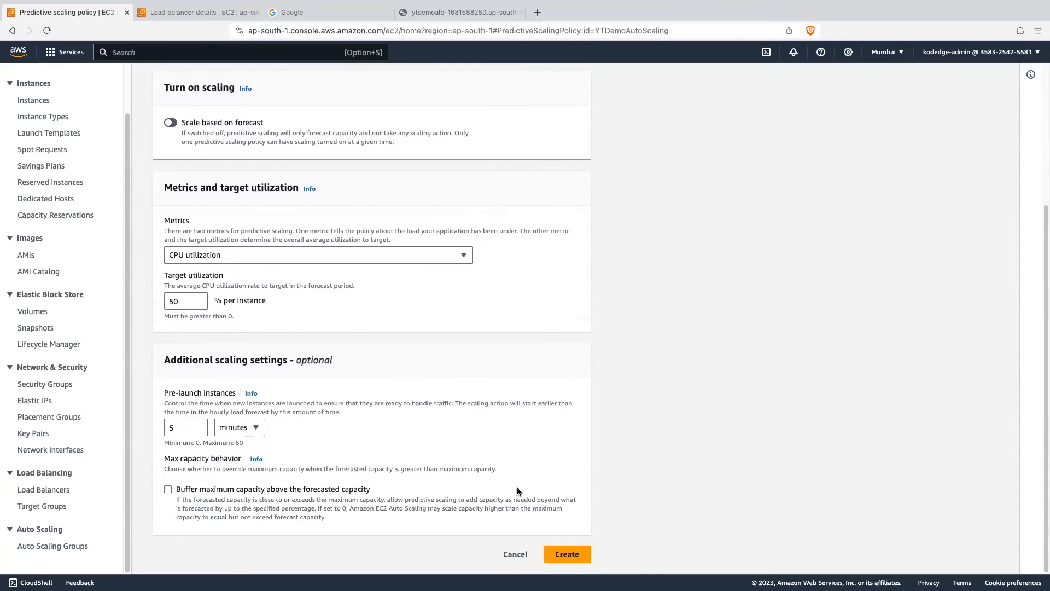
pyautogui.click(517, 554)
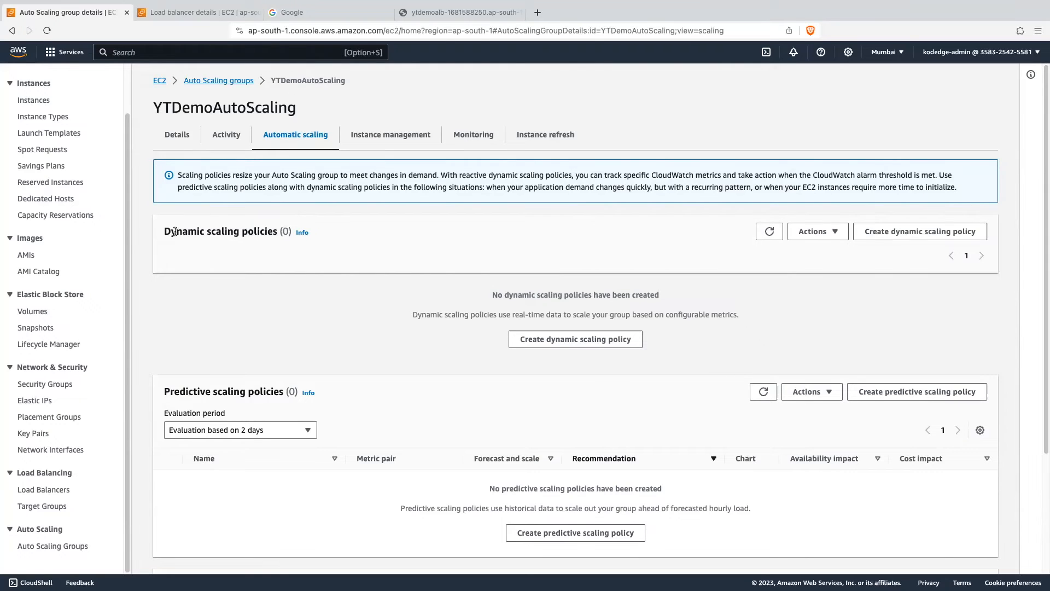
# Start a dynamic scaling policy for YTDemoAutoScaling, keeping Target tracking scaling as the policy type and Average CPU utilization as the metric.
pyautogui.moveTo(165, 231); pyautogui.dragTo(283, 232)
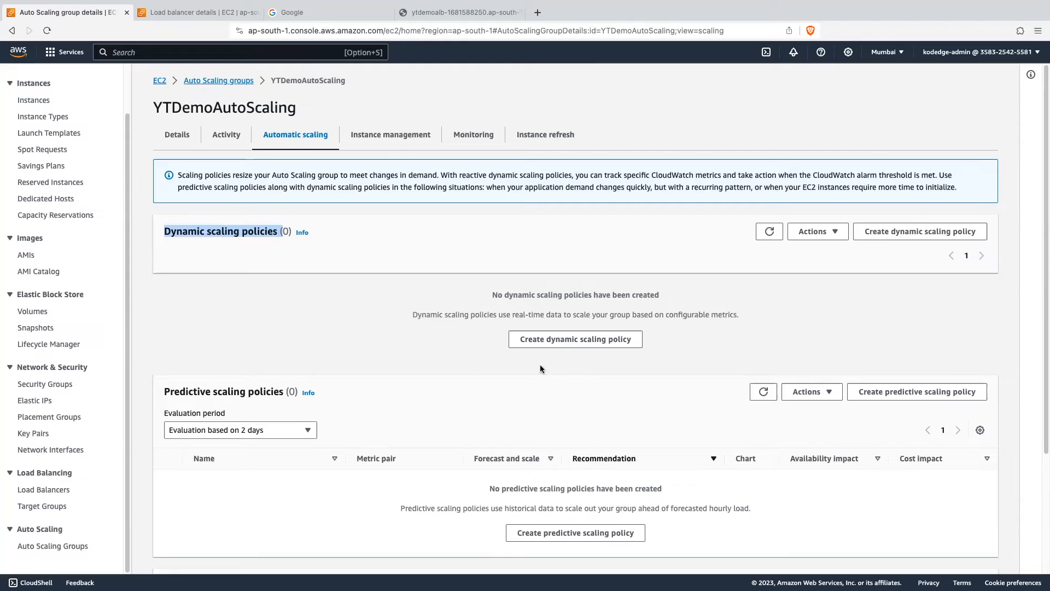
pyautogui.click(594, 346)
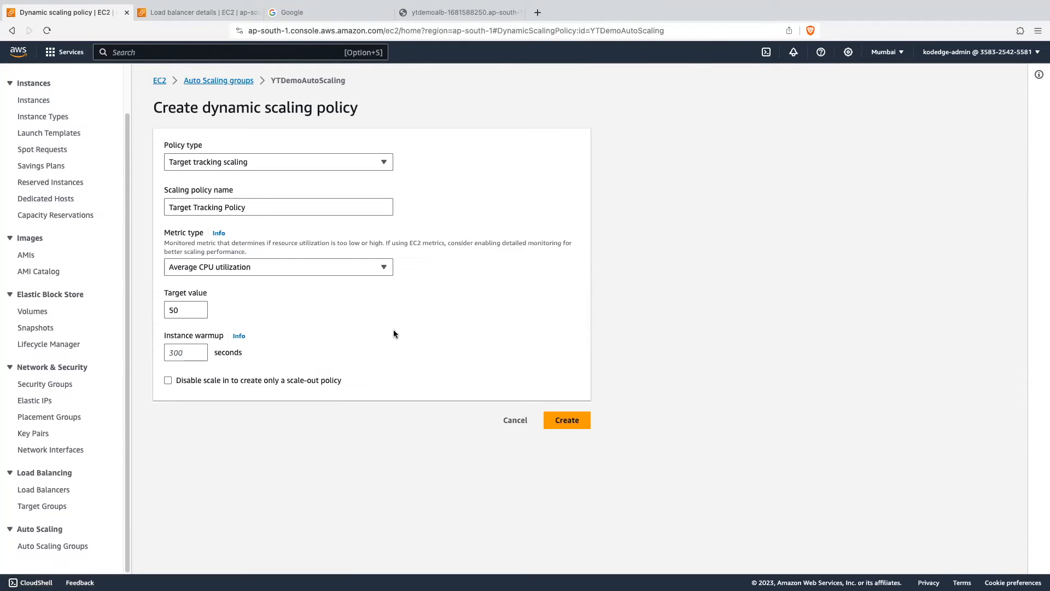
pyautogui.click(226, 163)
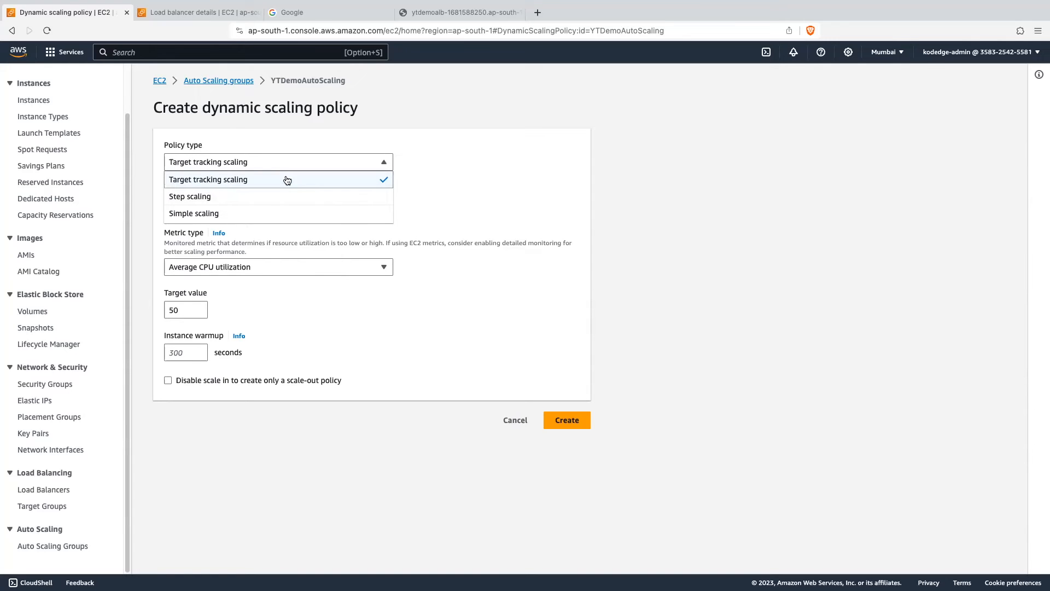
pyautogui.click(425, 175)
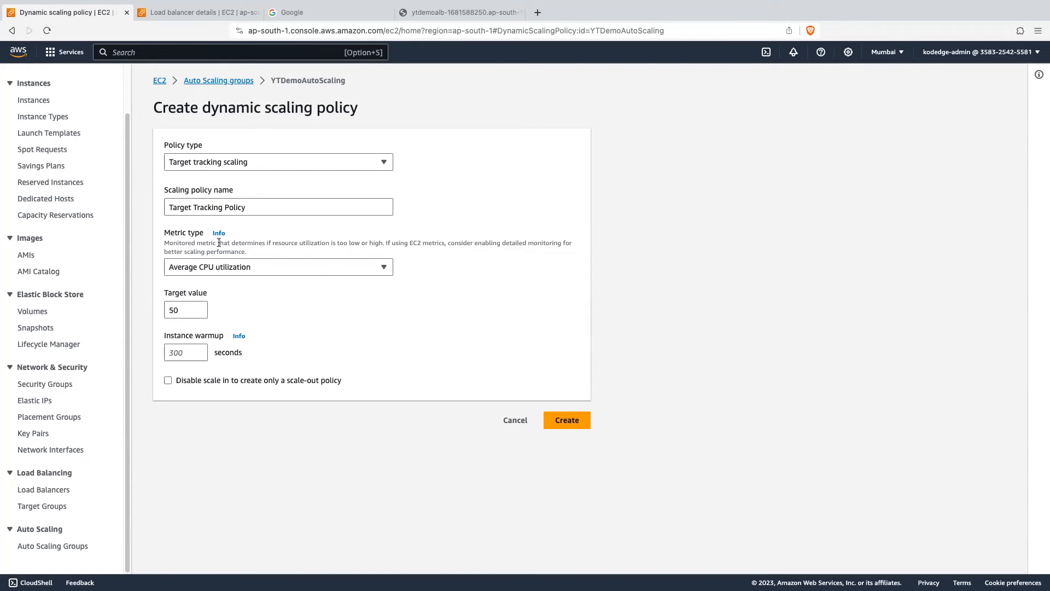
pyautogui.click(258, 266)
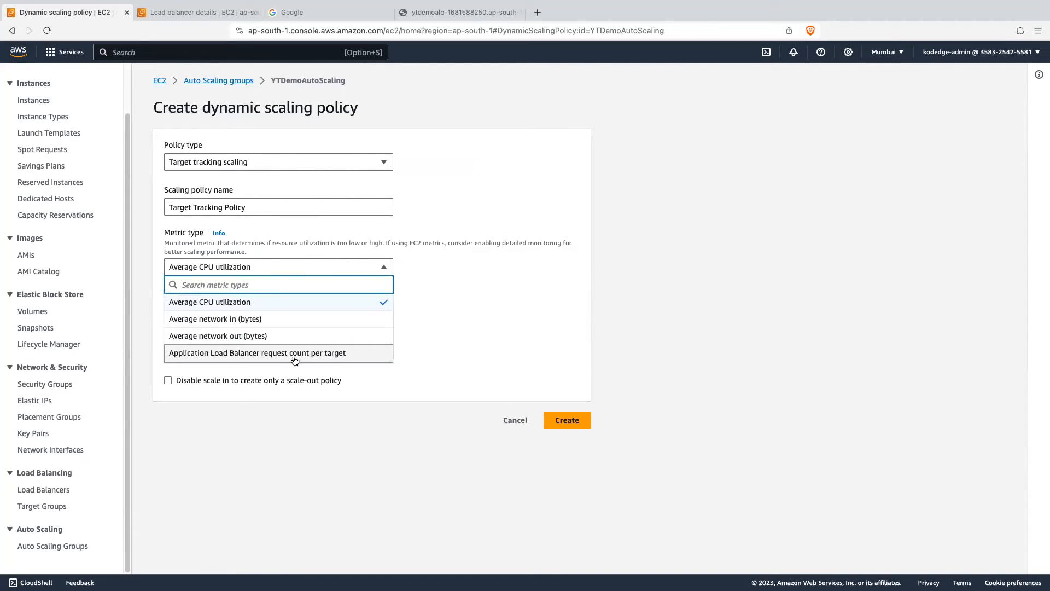
pyautogui.click(246, 304)
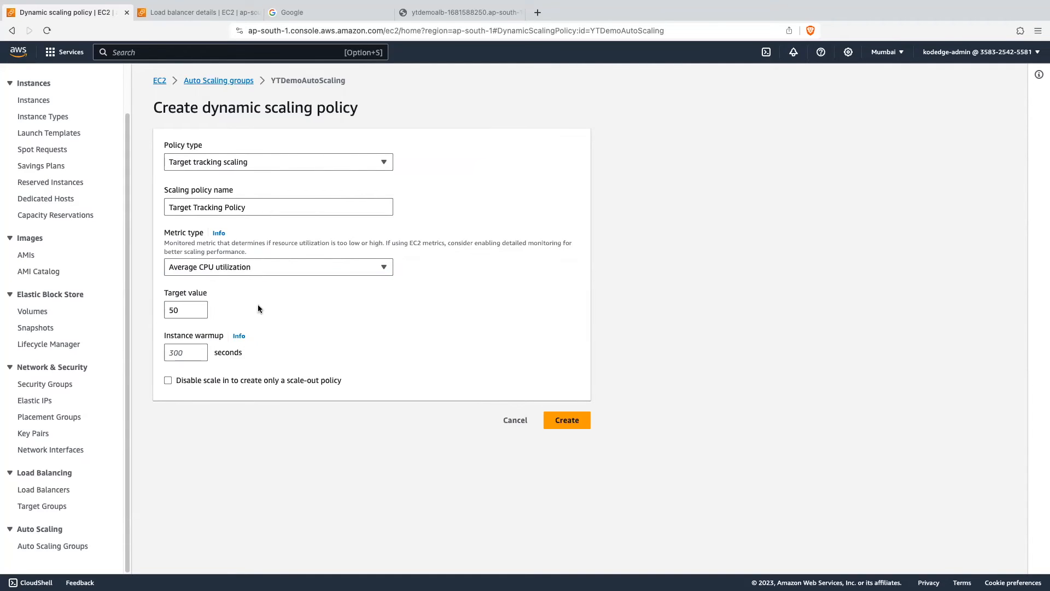
# Set the target value of the tracking policy to 30 and create the policy.
pyautogui.moveTo(187, 308); pyautogui.dragTo(160, 311)
pyautogui.write('30')
pyautogui.click(303, 304)
pyautogui.moveTo(186, 310); pyautogui.dragTo(158, 312)
pyautogui.click(409, 313)
pyautogui.click(567, 420)
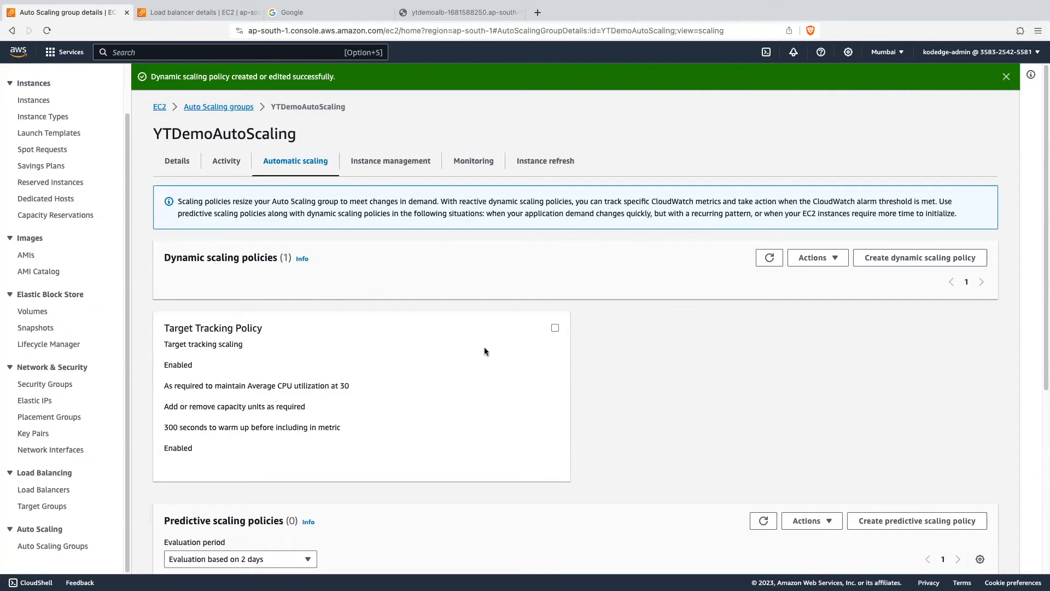
# Review the CPU utilization target and capacity behaviour listed for the created Target Tracking Policy.
pyautogui.scroll(-2, 339, 344)
pyautogui.moveTo(164, 333); pyautogui.dragTo(340, 333)
pyautogui.moveTo(165, 354); pyautogui.dragTo(335, 359)
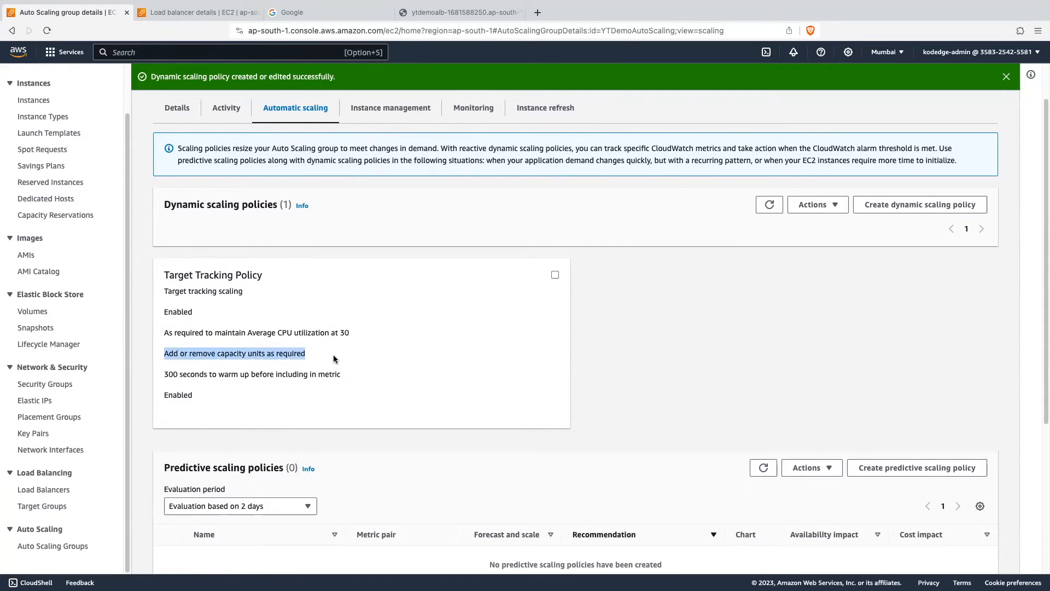
pyautogui.scroll(2, 373, 395)
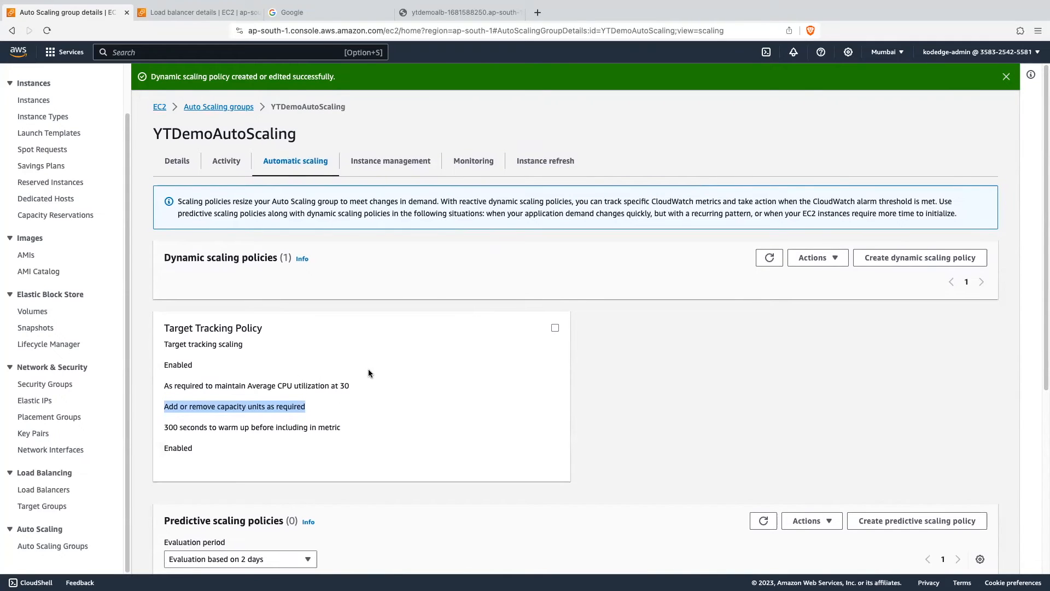
# Find the CloudWatch service, open it in a separate browser tab, and list all alarms.
pyautogui.click(161, 54)
pyautogui.write('cloudwatch')
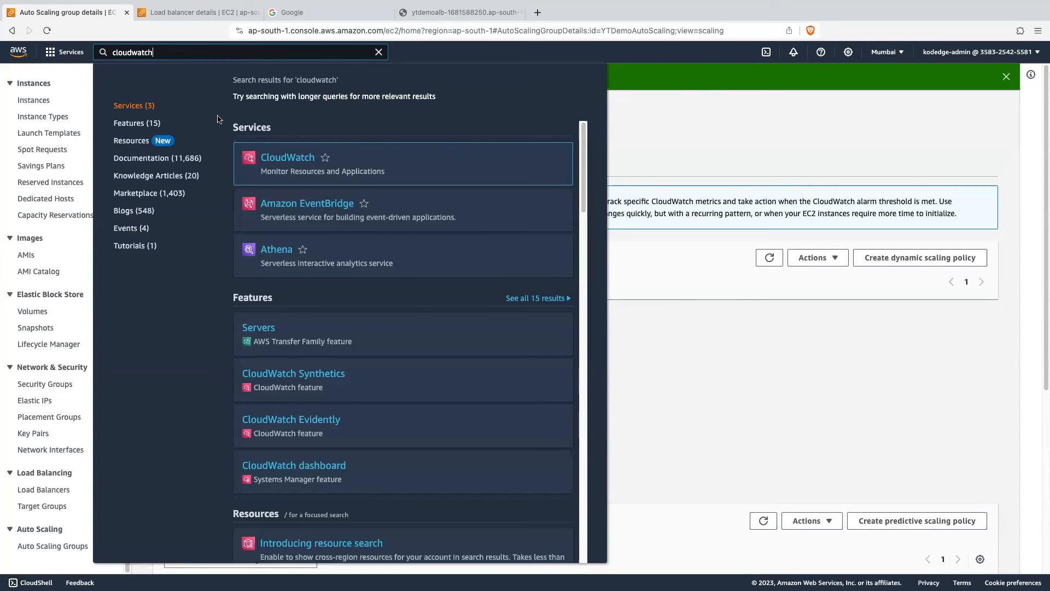
pyautogui.keyDown('super'); pyautogui.click(287, 158); pyautogui.keyUp('super')
pyautogui.click(233, 14)
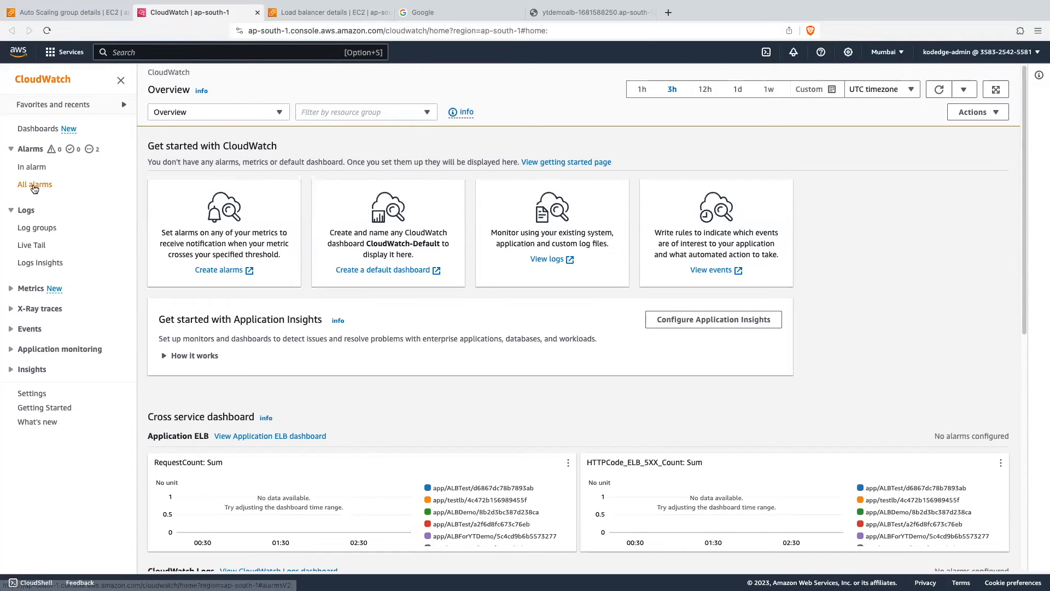
pyautogui.click(36, 185)
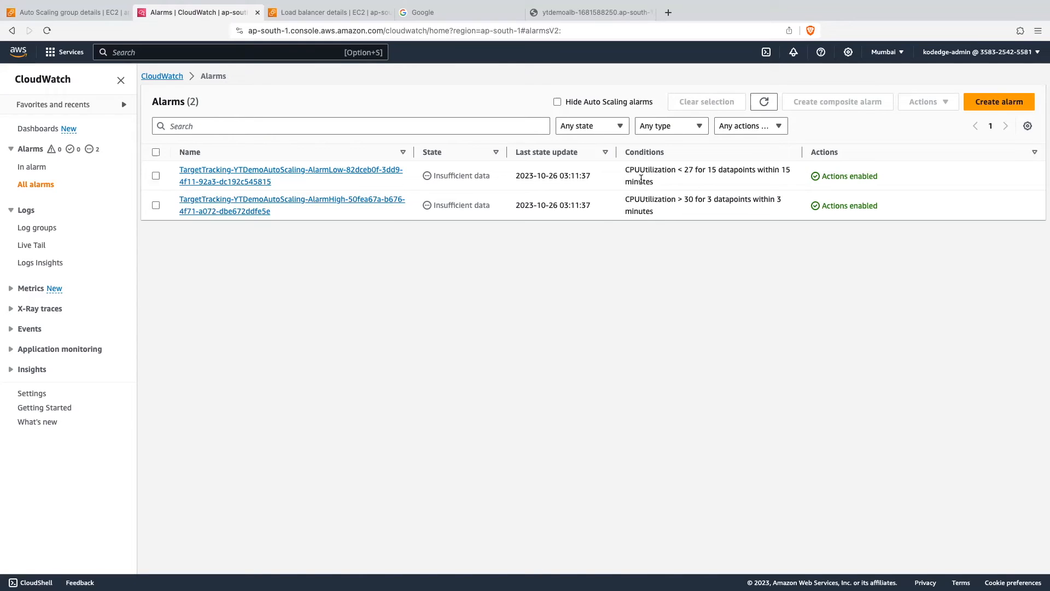
# Examine the CPU utilization conditions of the low and high target tracking alarms for YTDemoAutoScaling.
pyautogui.moveTo(622, 203); pyautogui.dragTo(692, 196)
pyautogui.click(638, 176)
pyautogui.moveTo(624, 172); pyautogui.dragTo(697, 171)
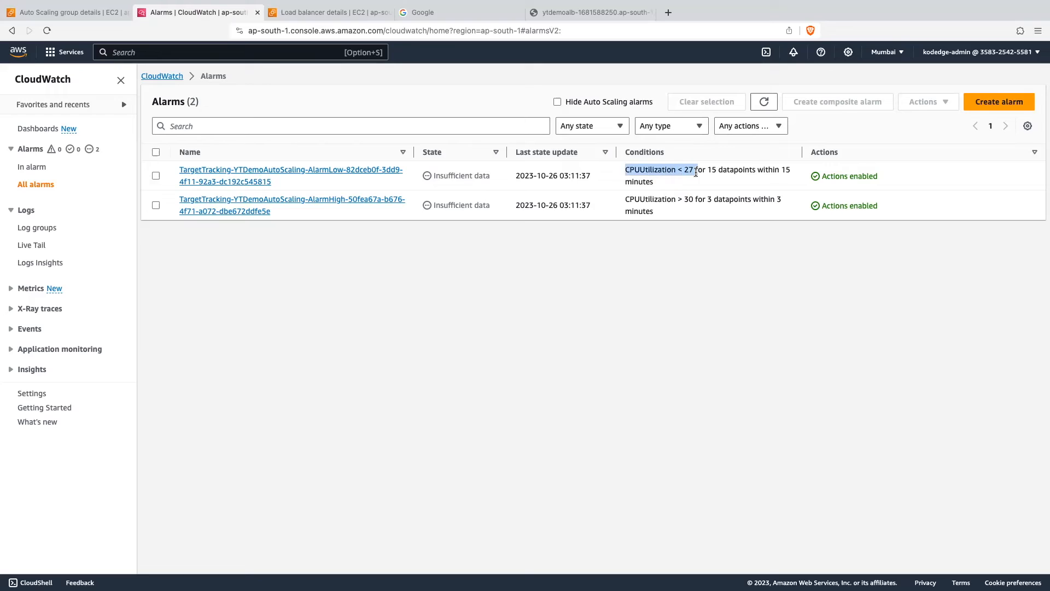
pyautogui.click(624, 247)
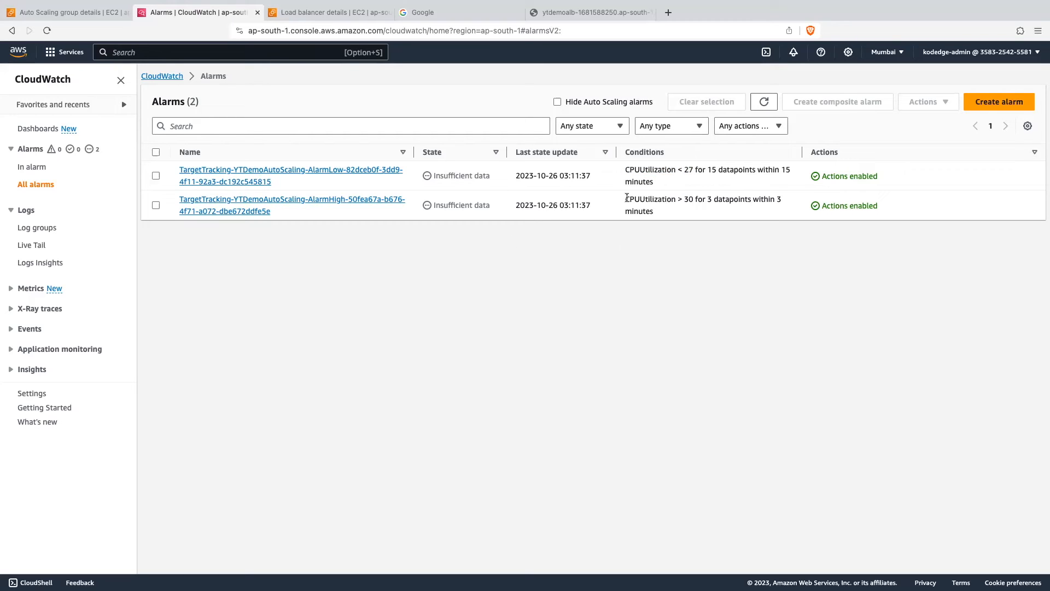
pyautogui.moveTo(626, 199); pyautogui.dragTo(657, 213)
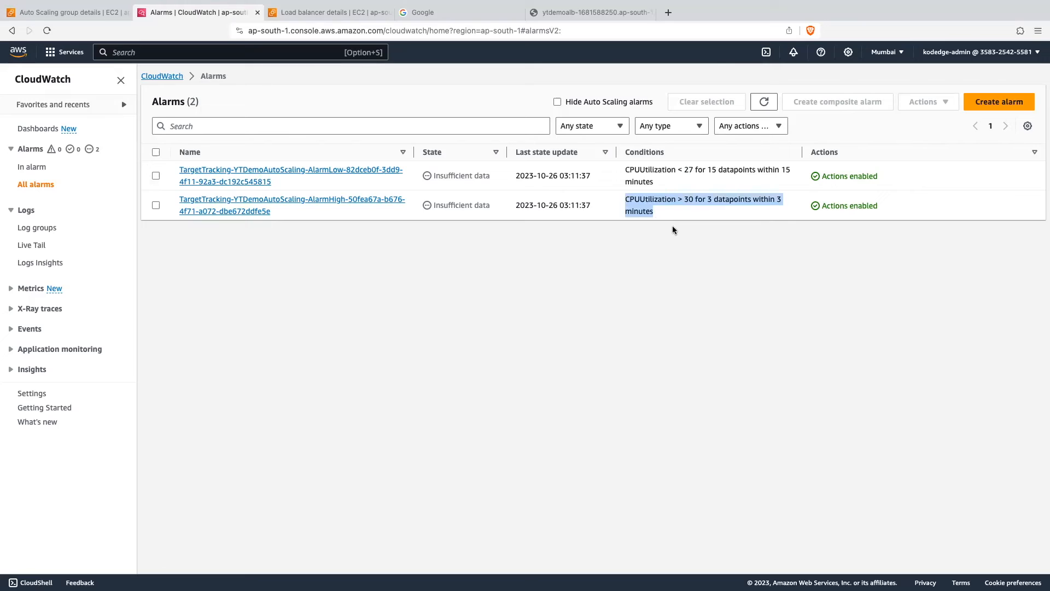
pyautogui.click(636, 175)
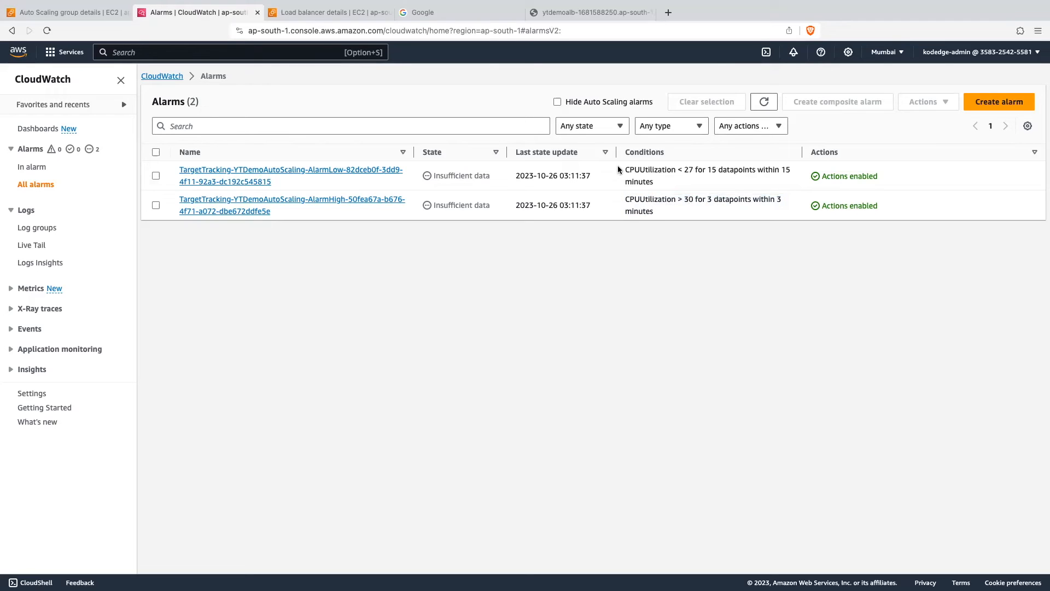
pyautogui.moveTo(625, 168); pyautogui.dragTo(657, 183)
pyautogui.click(658, 183)
# Open the running instance of YTDemoAutoScaling from the group and start an EC2 Instance Connect terminal session on it.
pyautogui.click(102, 18)
pyautogui.click(674, 127)
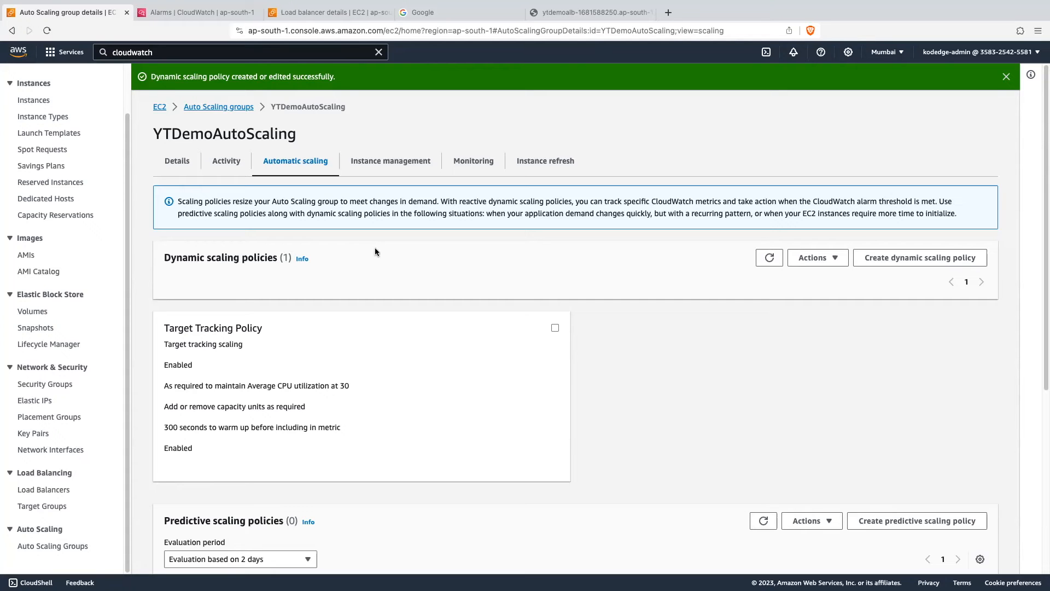
pyautogui.click(389, 163)
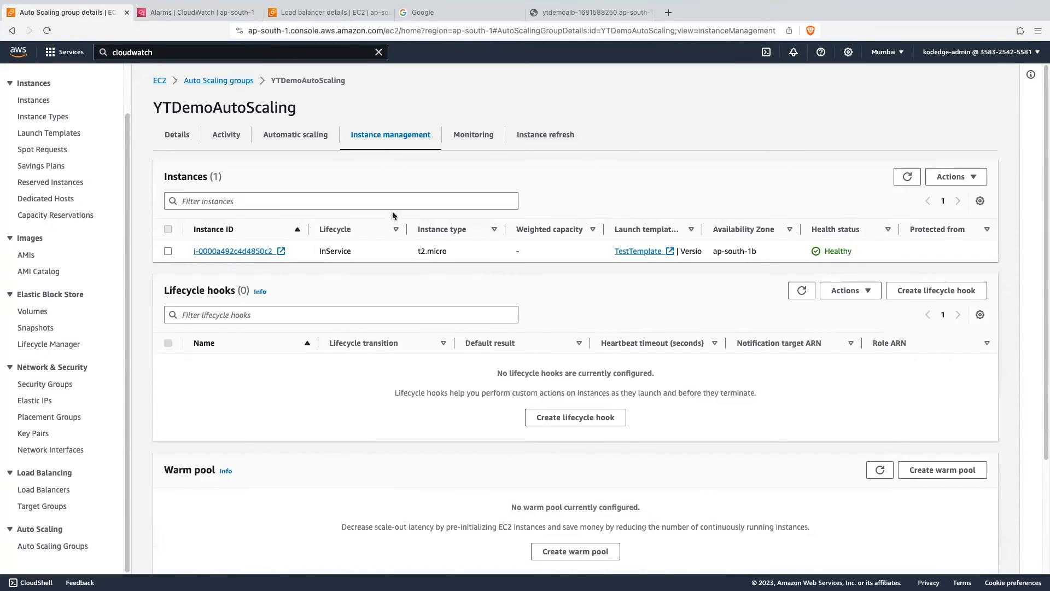
pyautogui.scroll(-1, 322, 359)
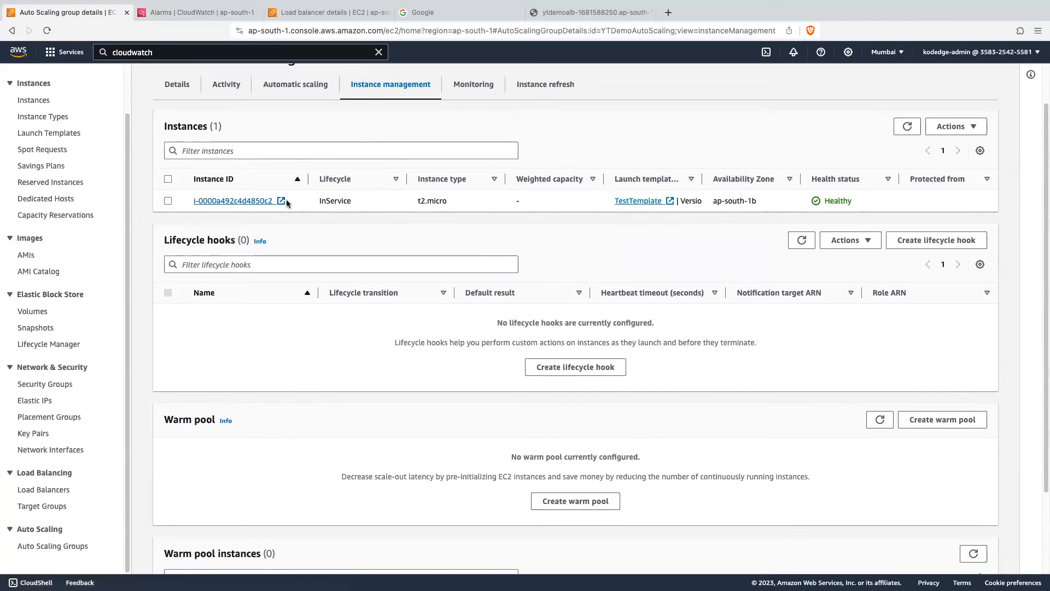
pyautogui.click(281, 201)
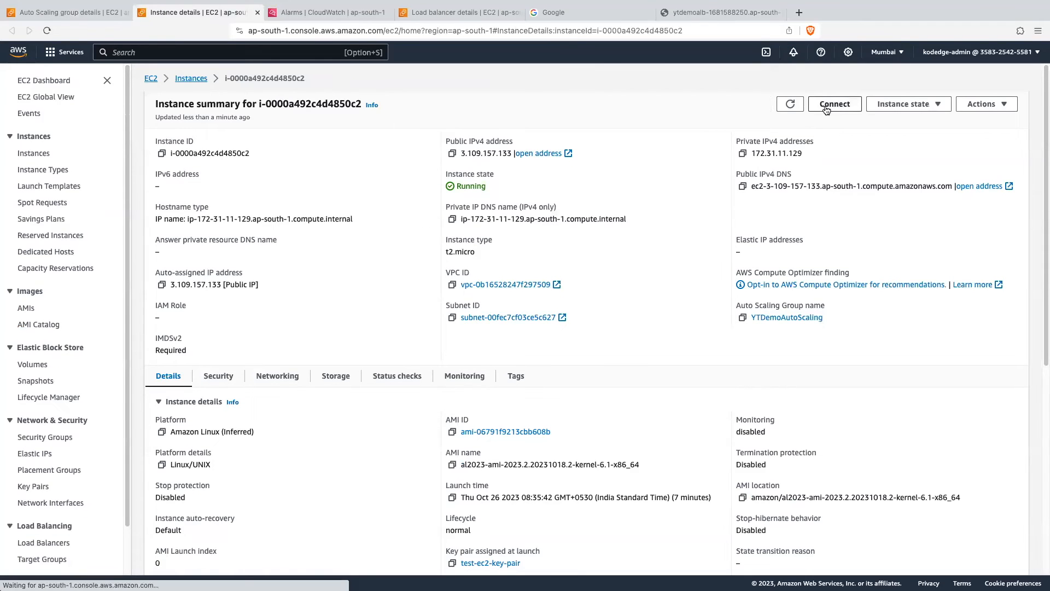
pyautogui.click(827, 107)
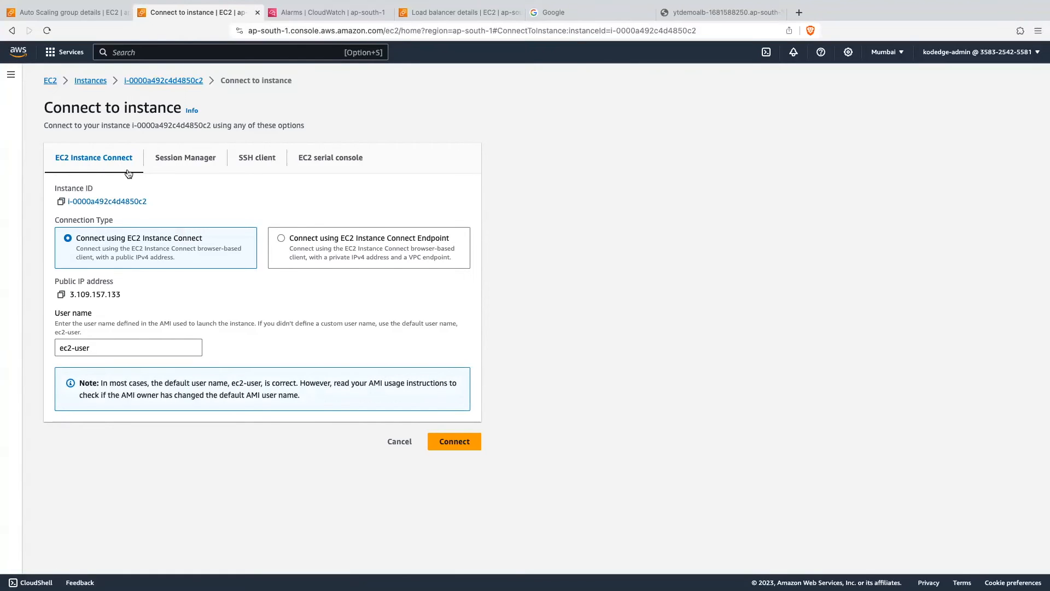
pyautogui.click(446, 443)
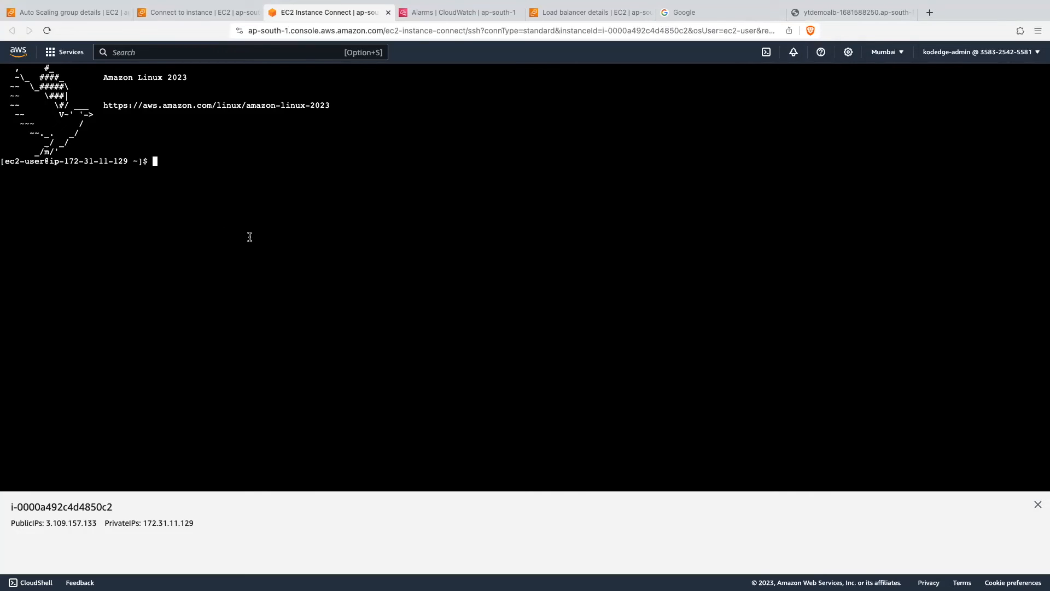
# Install the stress package on the instance with "sudo yum install stress -y".
pyautogui.press('super+Tab')
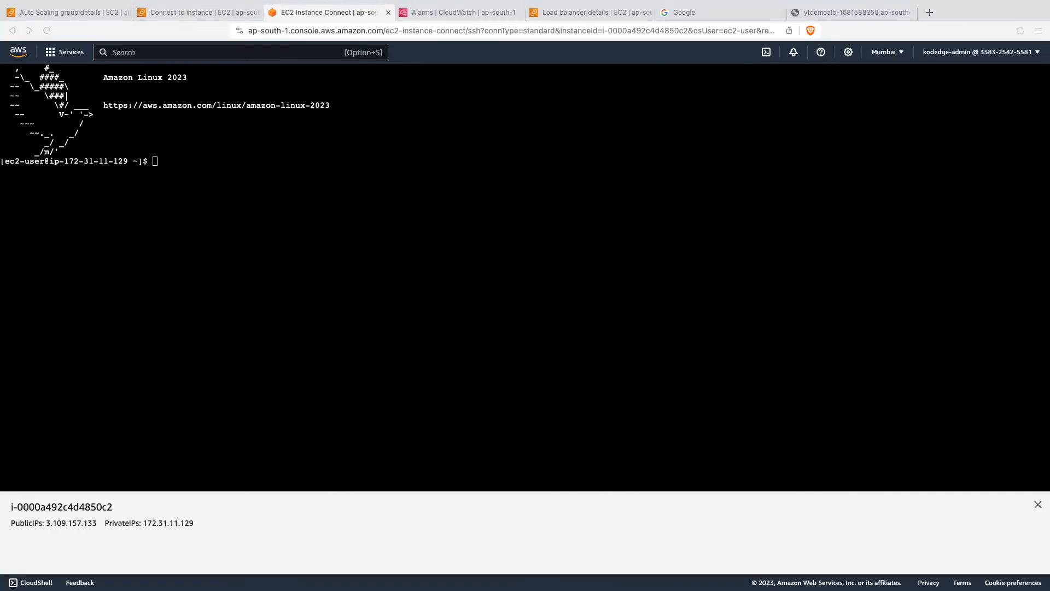
pyautogui.press('super+Tab')
pyautogui.write('sudo yum install stress -y')
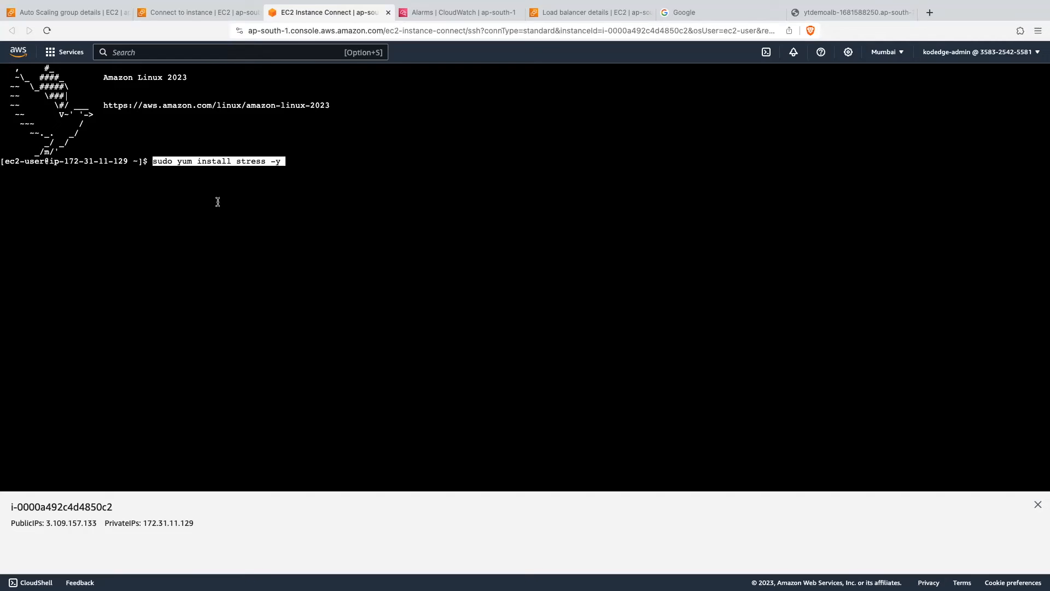
pyautogui.press('Return')
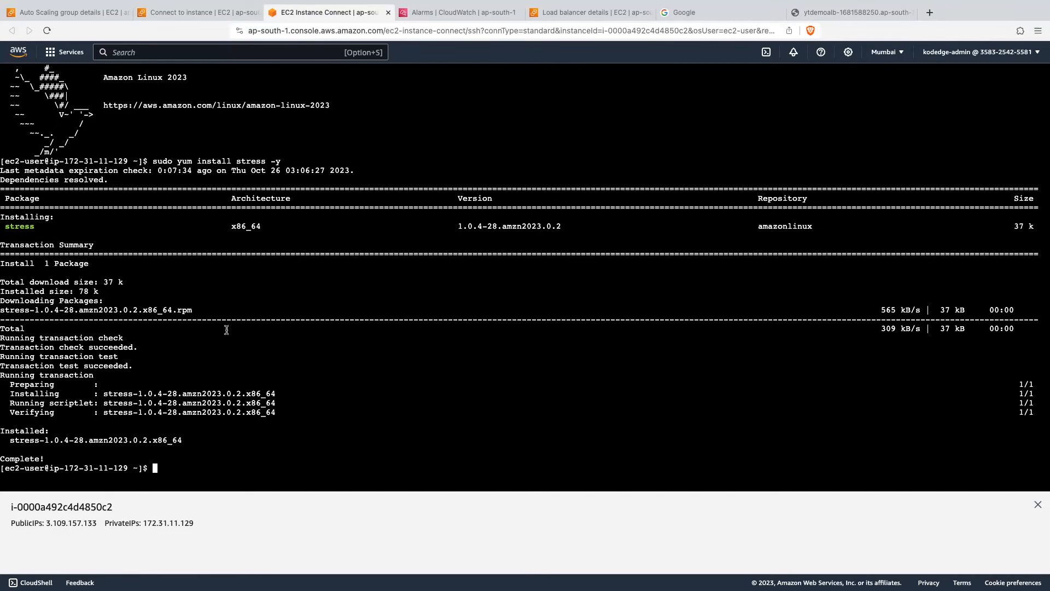
# Clear the terminal and enter "sudo stress --cpu 12 --timeout 240s" at the prompt without running it.
pyautogui.write('clear')
pyautogui.press('Return')
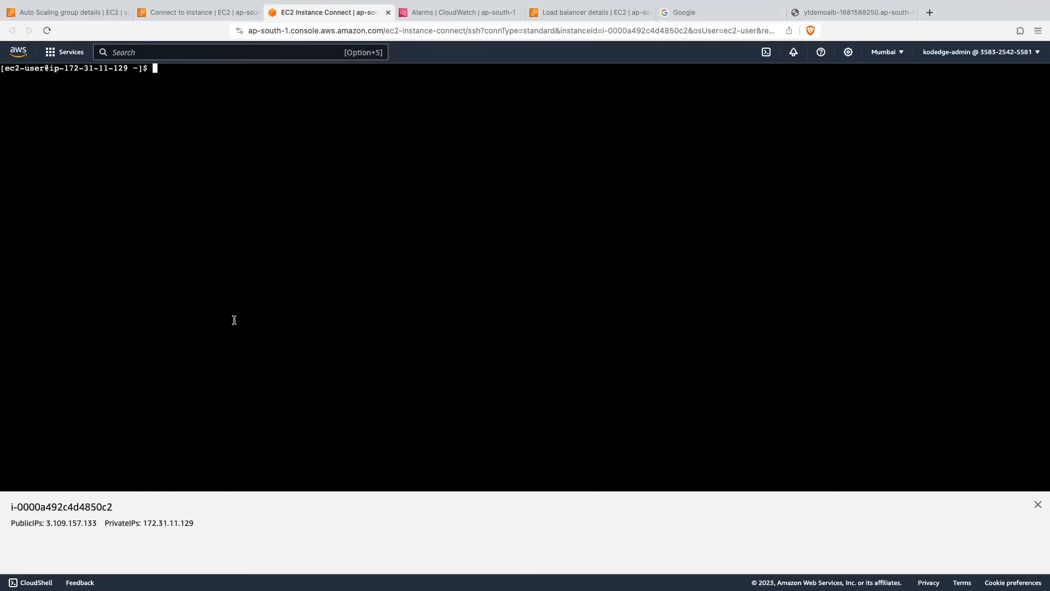
pyautogui.write('sudo stress --cpu 12 --timeout 240s')
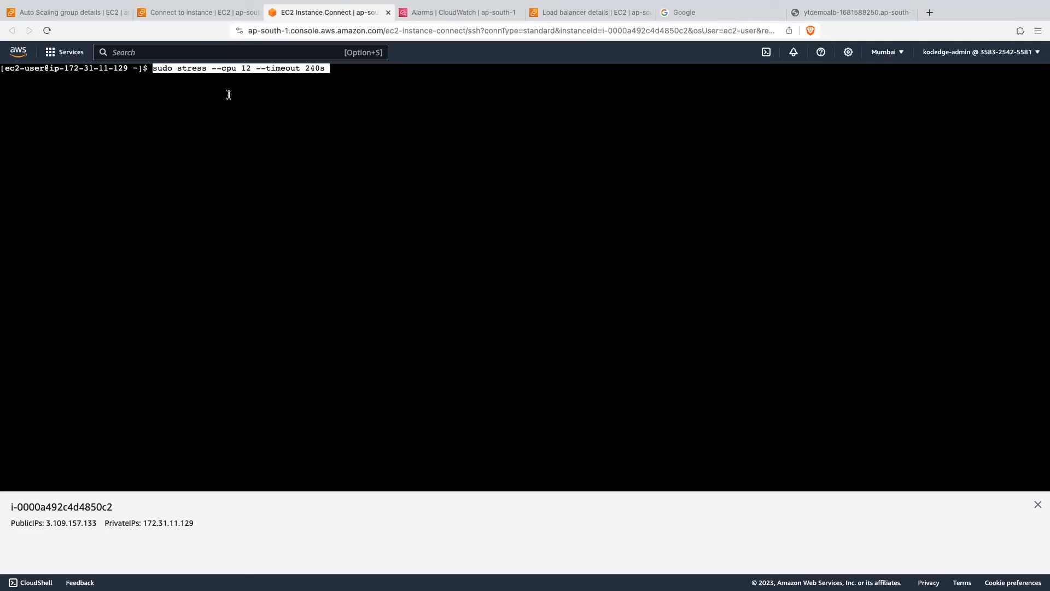
# View the EC2 monitoring graphs of YTDemoAutoScaling and read the baseline CPU utilization.
pyautogui.click(72, 13)
pyautogui.scroll(1, 429, 326)
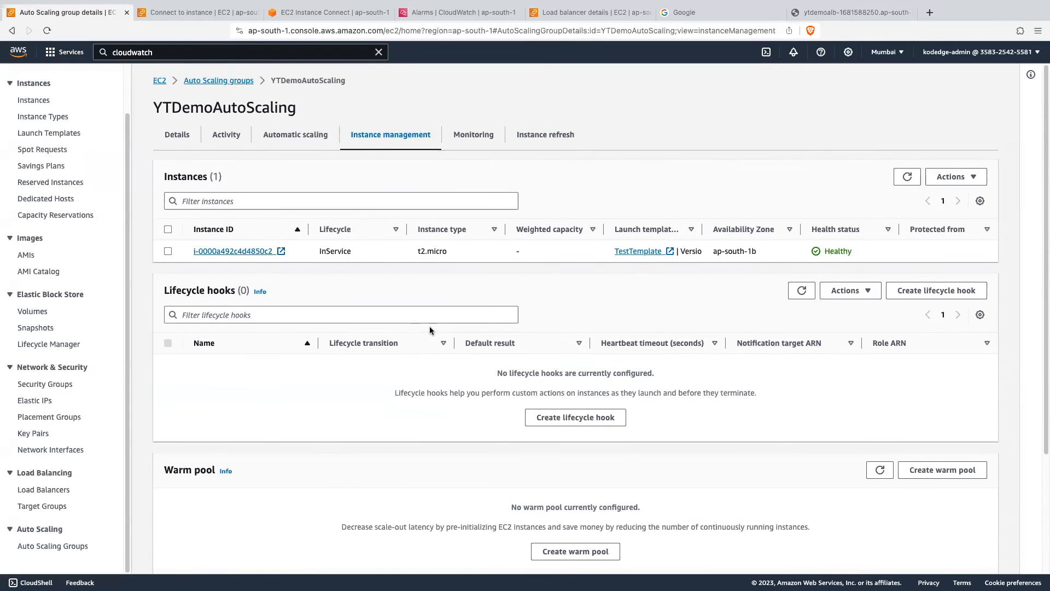
pyautogui.click(476, 136)
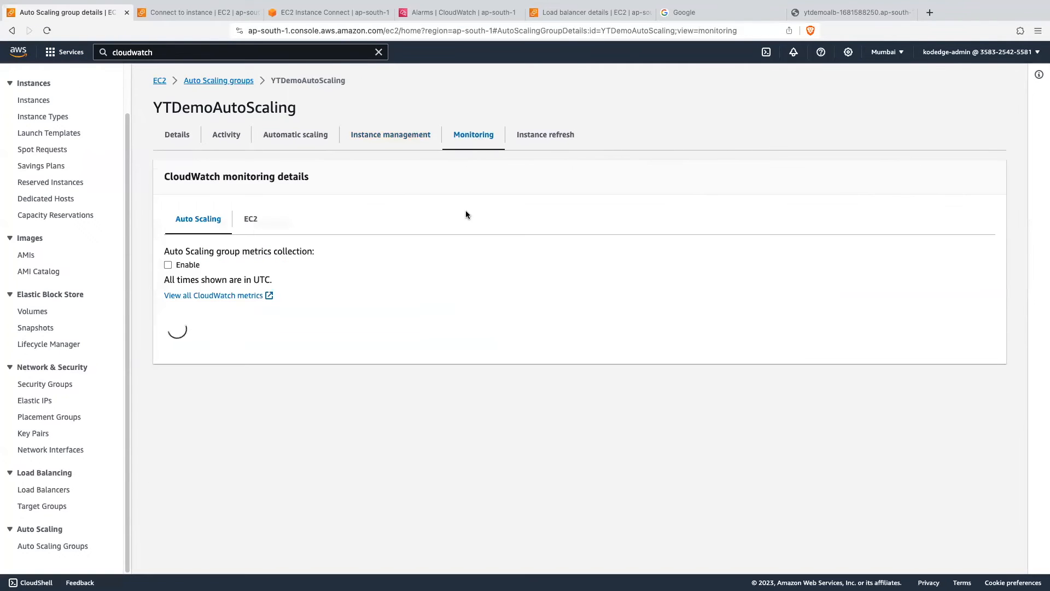
pyautogui.click(258, 221)
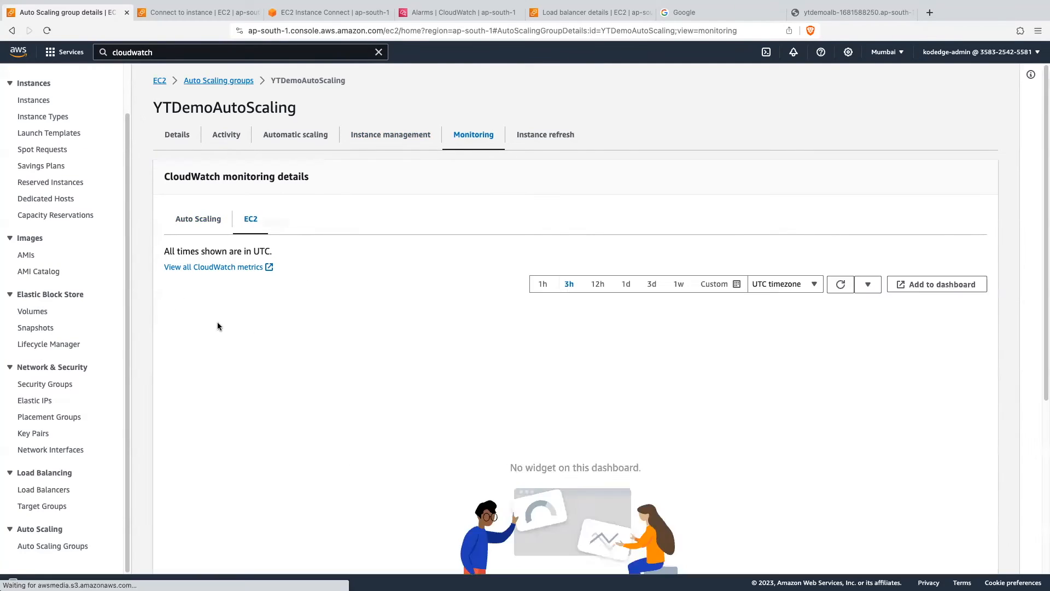
pyautogui.moveTo(278, 364)
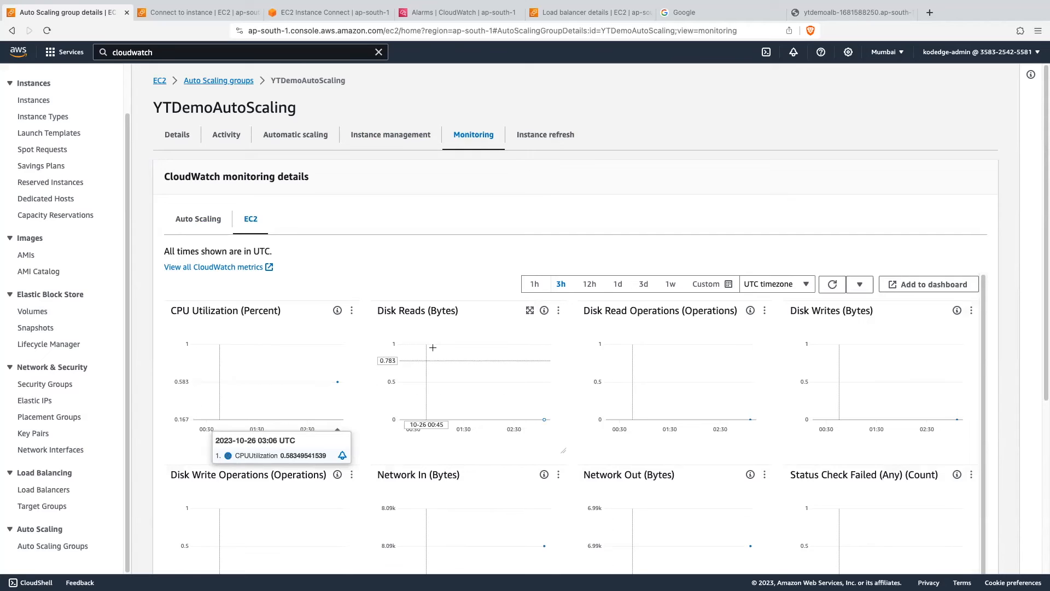
# Return to the instance's terminal session and run the prepared CPU stress command.
pyautogui.click(346, 15)
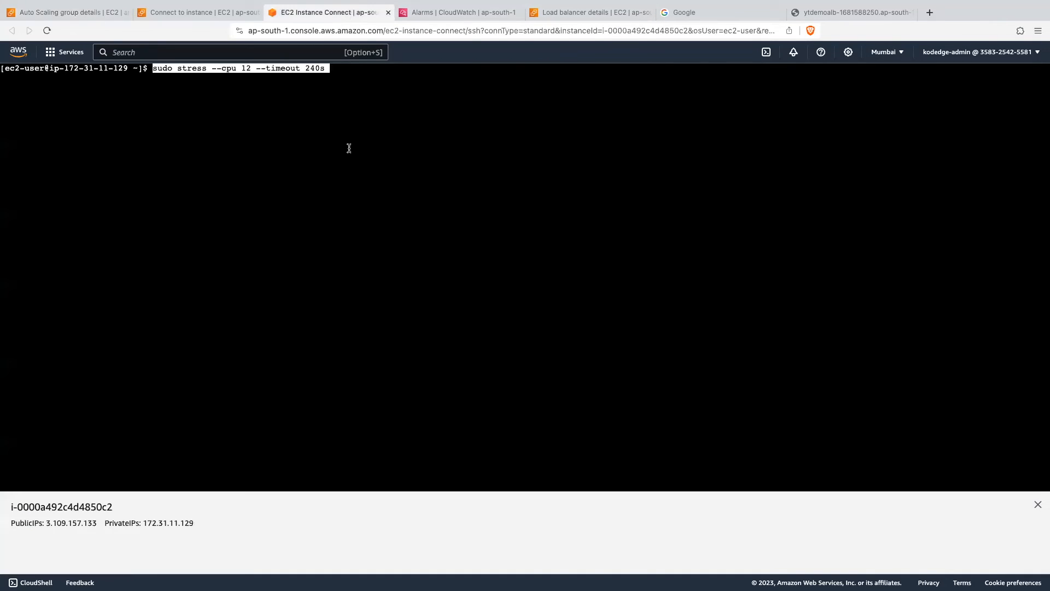
pyautogui.press('Return')
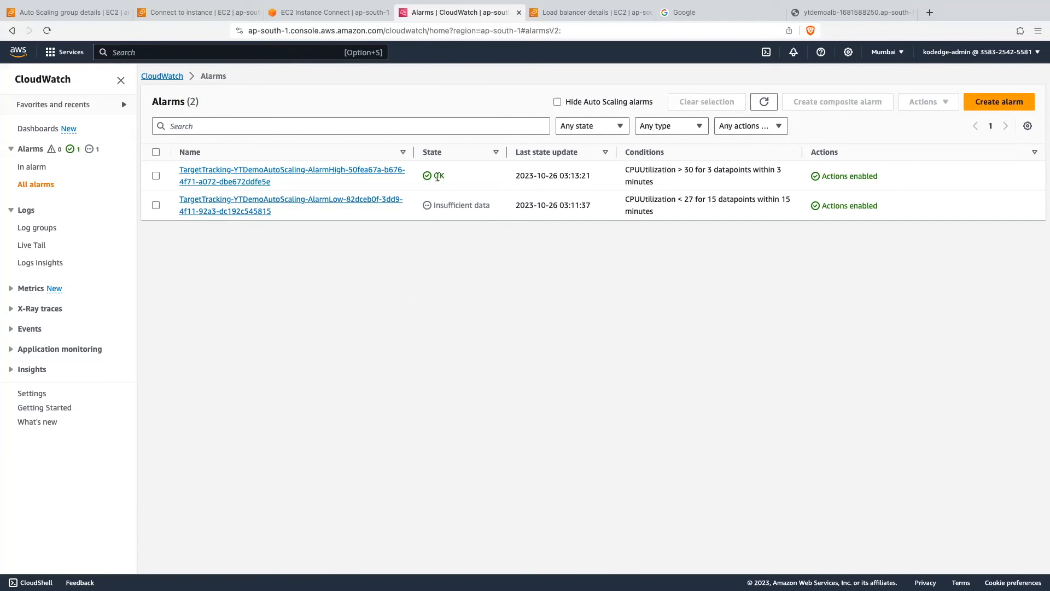
# Check the states of the high and low target tracking alarms in CloudWatch.
pyautogui.doubleClick(434, 175)
pyautogui.moveTo(433, 205); pyautogui.dragTo(501, 208)
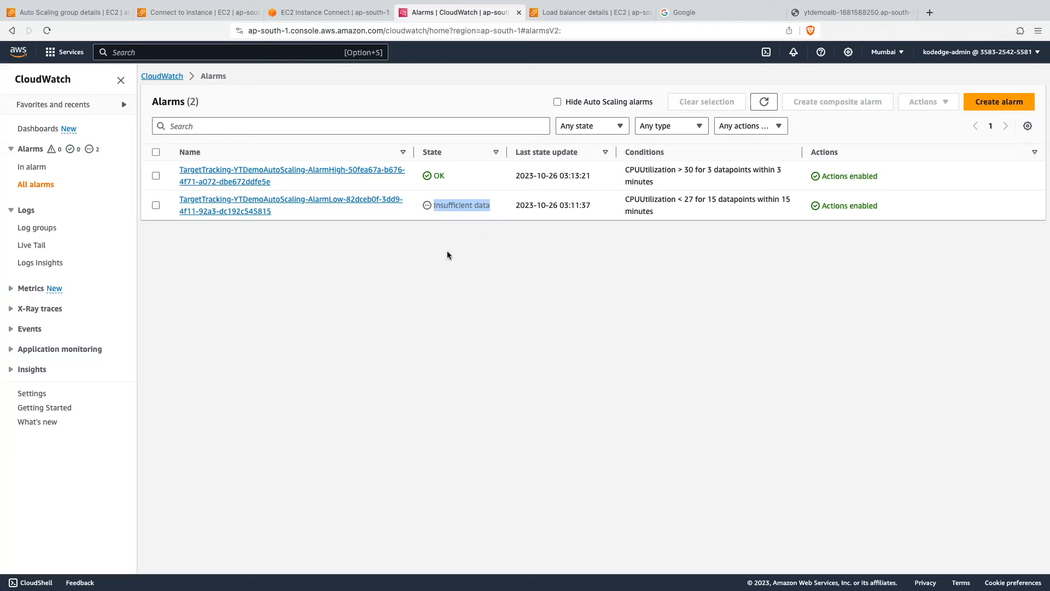
pyautogui.click(427, 264)
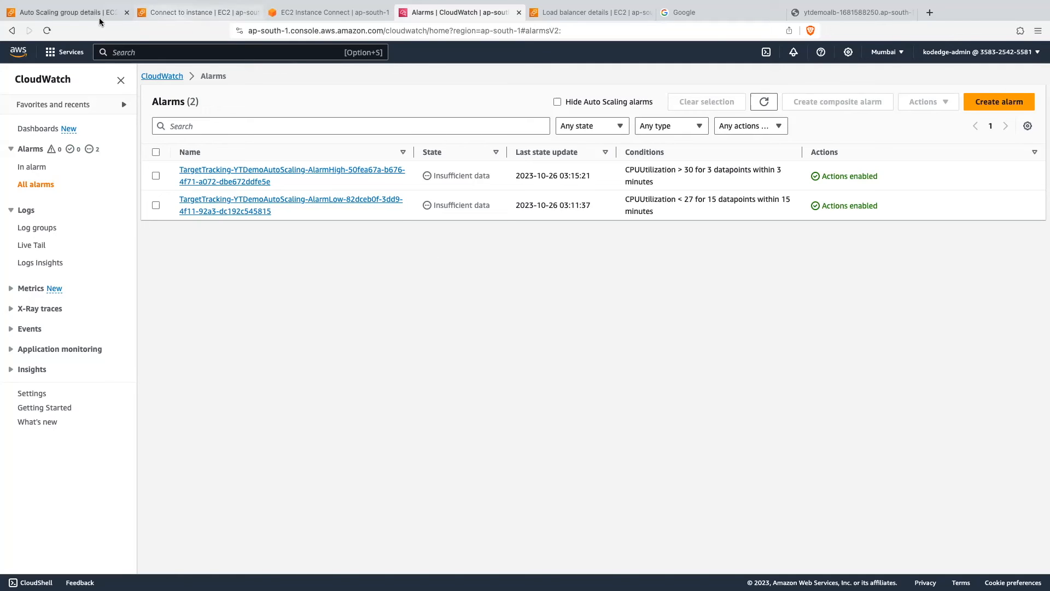
# Refresh the group's EC2 metrics to read the CPU utilization graph, and check the high alarm's state in CloudWatch.
pyautogui.click(77, 13)
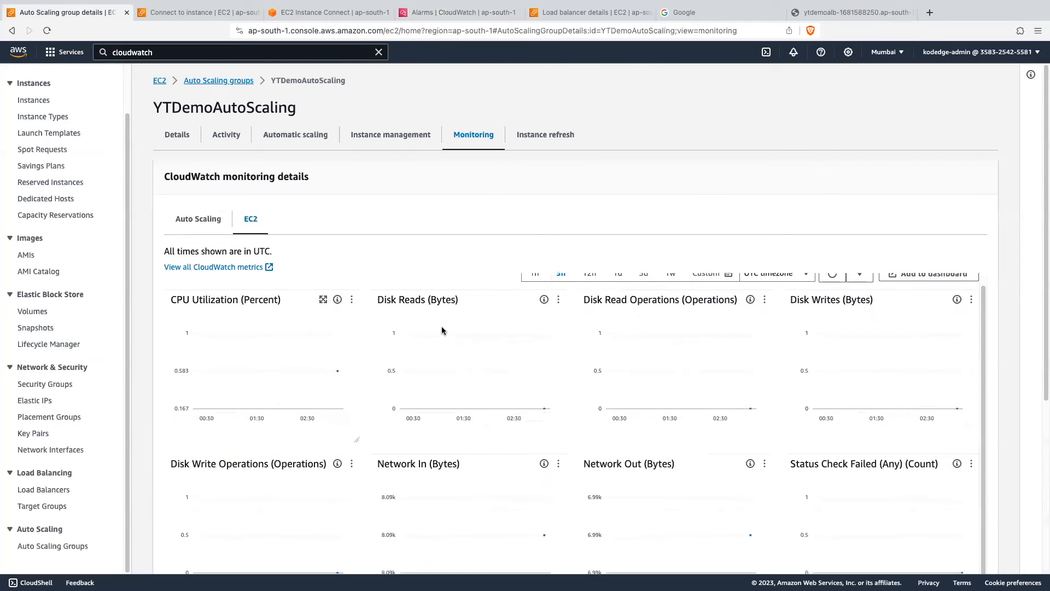
pyautogui.moveTo(301, 381)
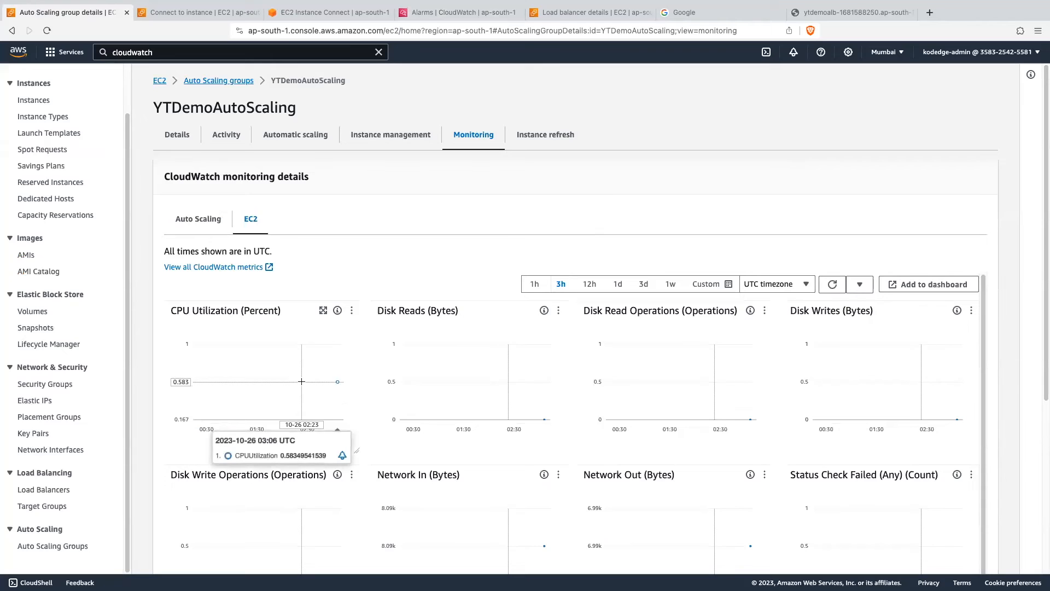
pyautogui.click(832, 284)
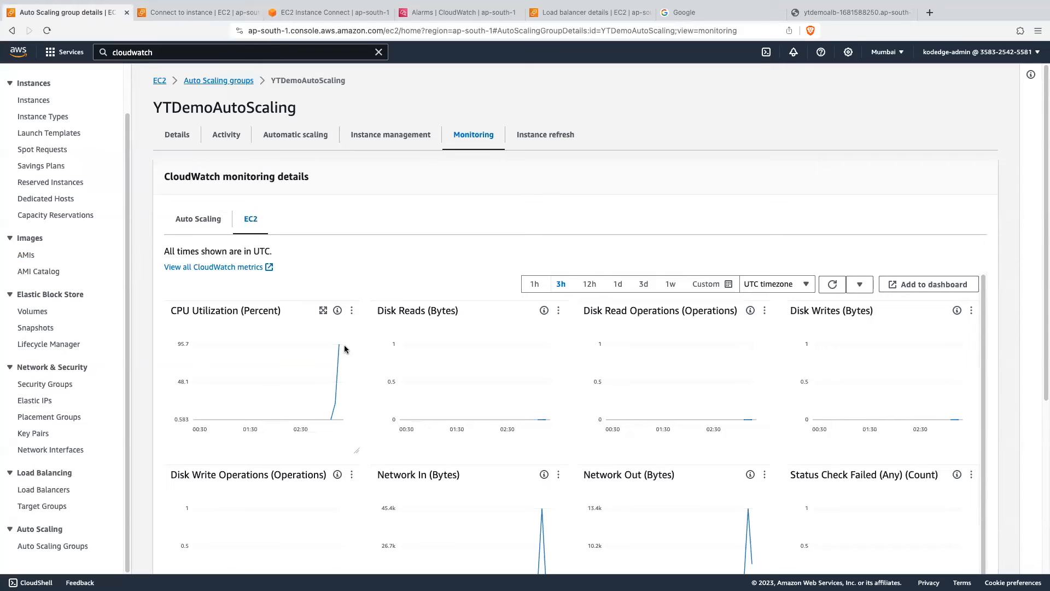
pyautogui.moveTo(338, 345)
pyautogui.click(456, 16)
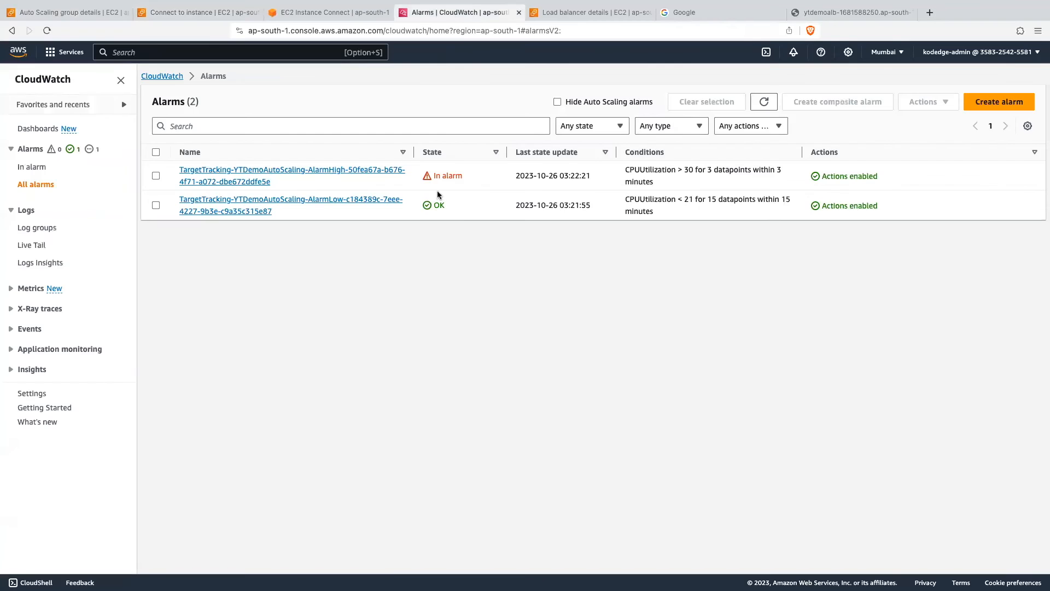
pyautogui.moveTo(435, 174); pyautogui.dragTo(469, 180)
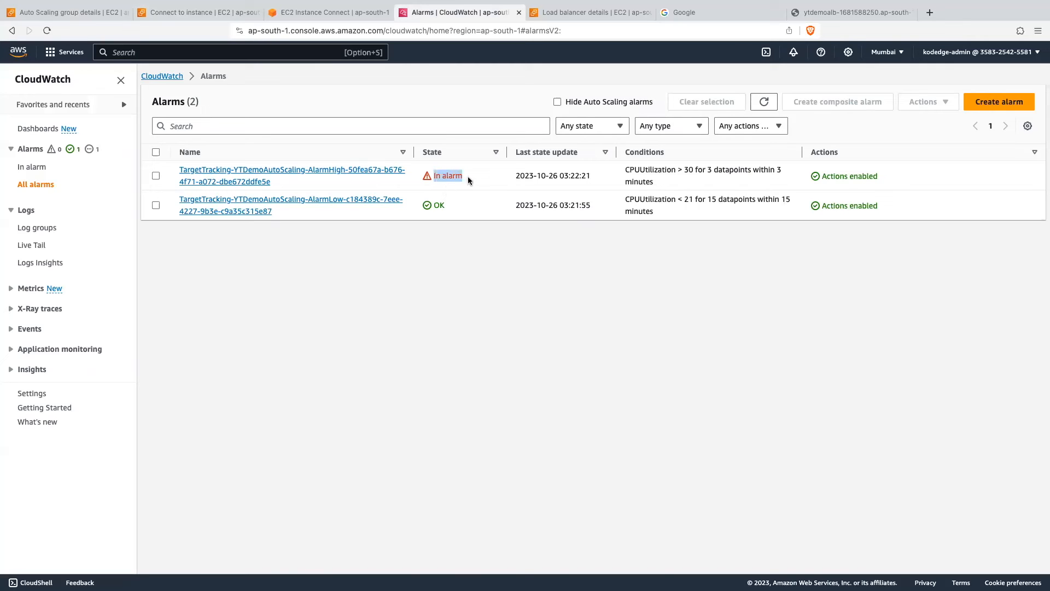
# Review the activity history of YTDemoAutoScaling for the most recent instance launch.
pyautogui.click(93, 13)
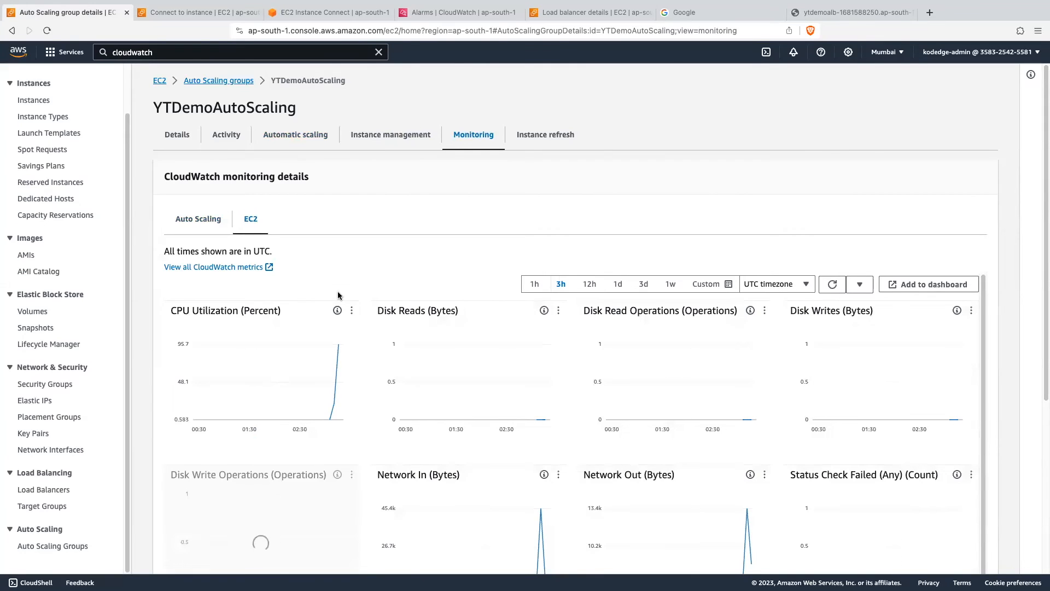
pyautogui.click(236, 142)
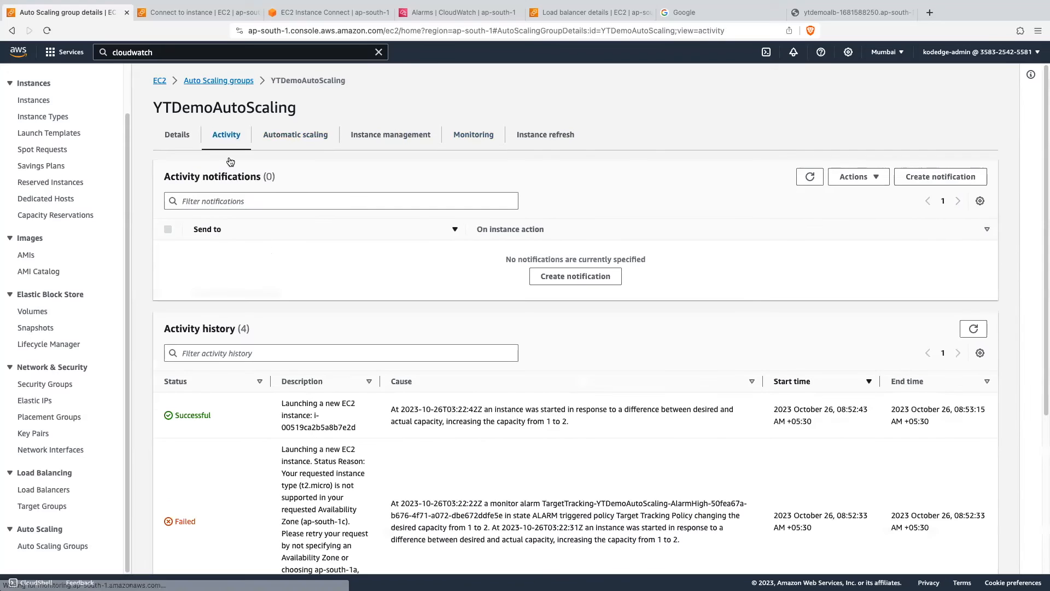
pyautogui.scroll(-3, 284, 247)
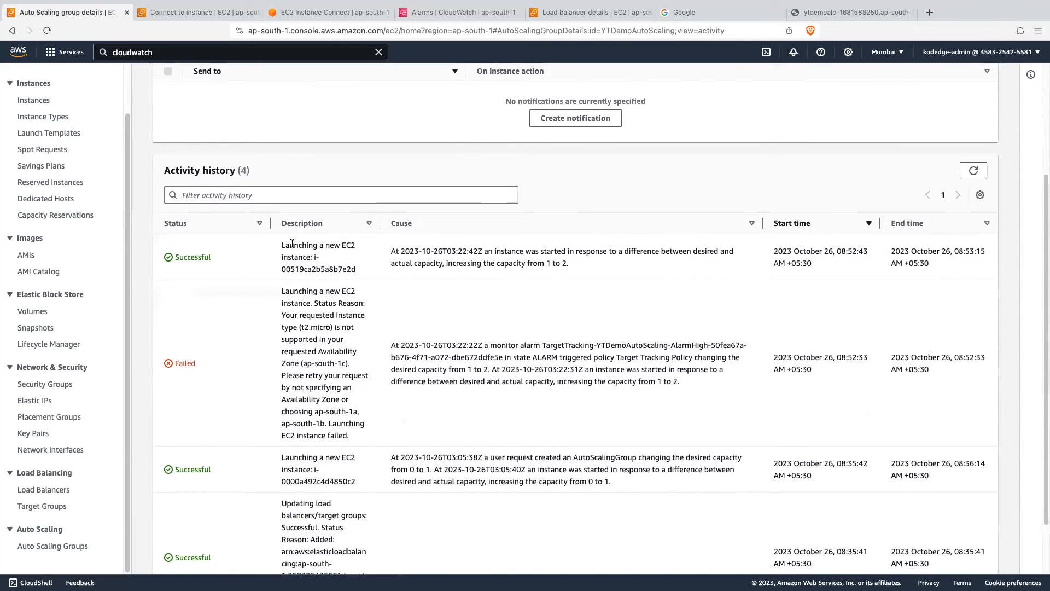
pyautogui.moveTo(282, 244); pyautogui.dragTo(357, 268)
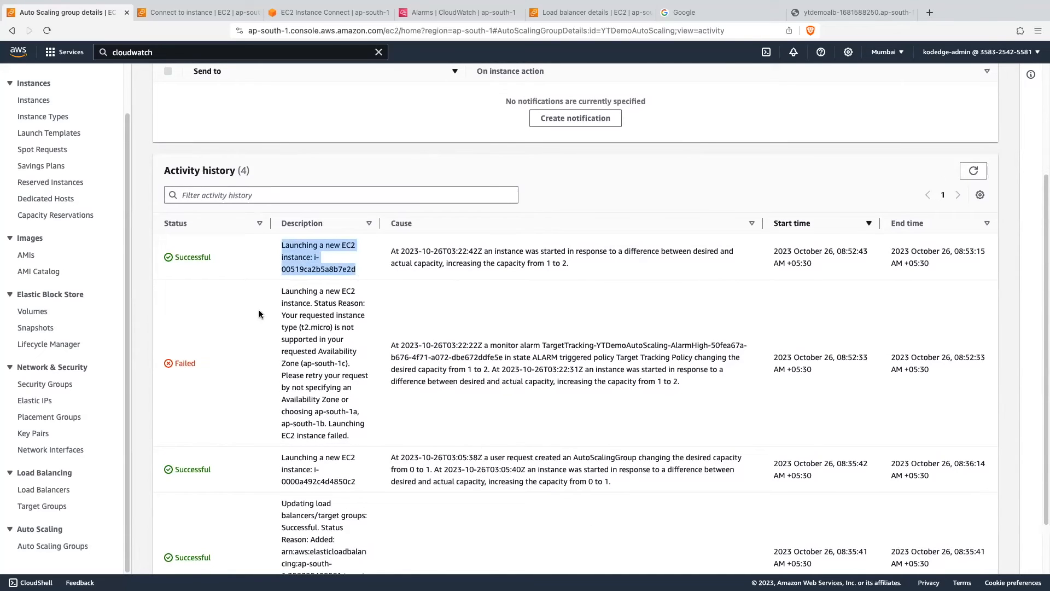
# Examine the failed launch in the activity history, reading its status reason, triggering alarm, policy and capacity change, and check the newest launch's status.
pyautogui.scroll(-1, 294, 290)
pyautogui.moveTo(277, 288); pyautogui.dragTo(350, 423)
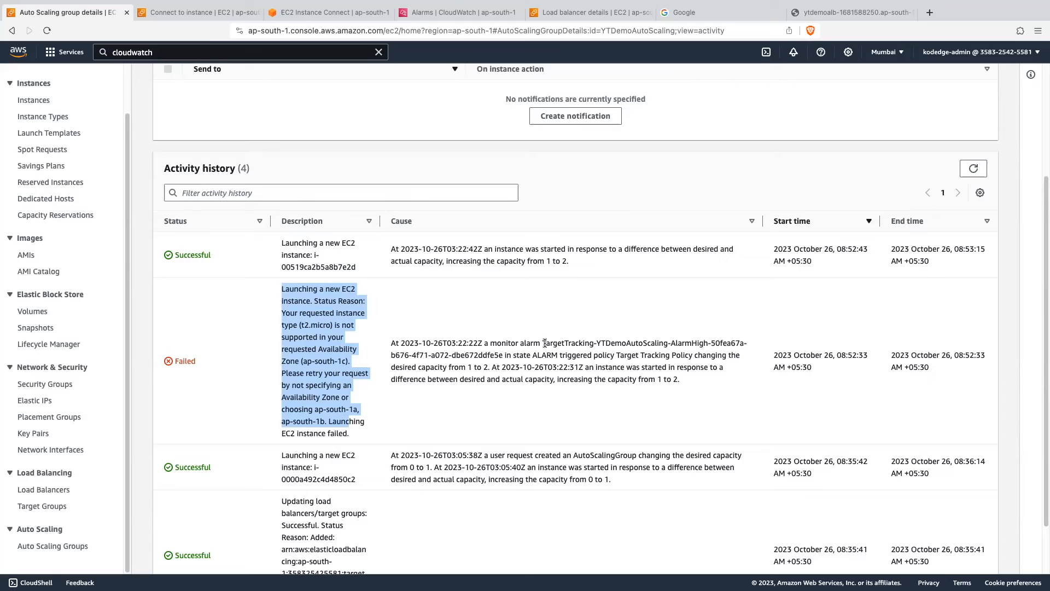
pyautogui.moveTo(544, 343)
pyautogui.mouseDown()
pyautogui.moveTo(581, 343)
pyautogui.moveTo(527, 353)
pyautogui.mouseUp()
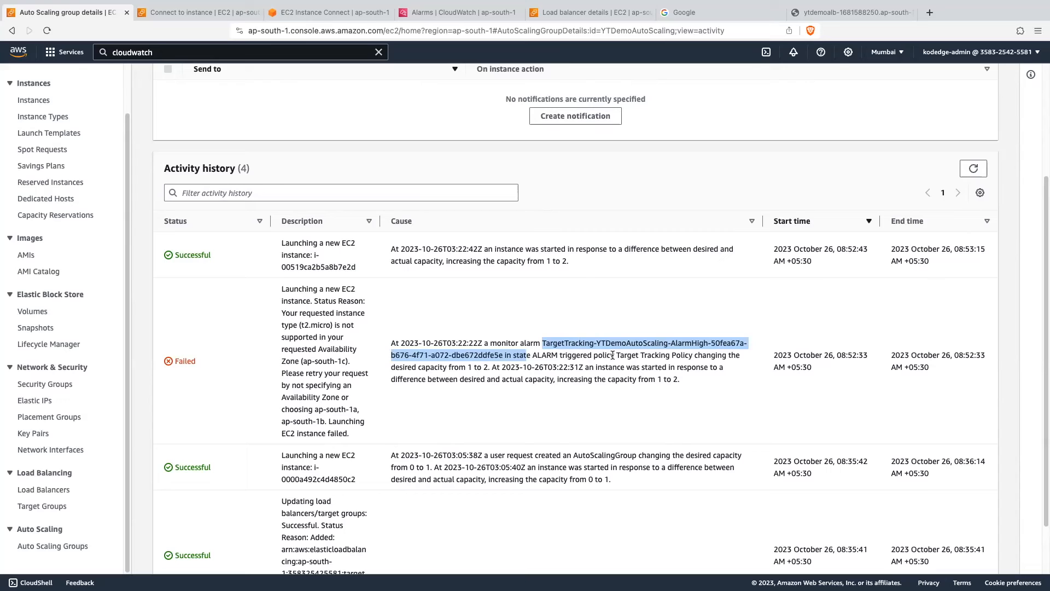
pyautogui.moveTo(615, 355); pyautogui.dragTo(687, 355)
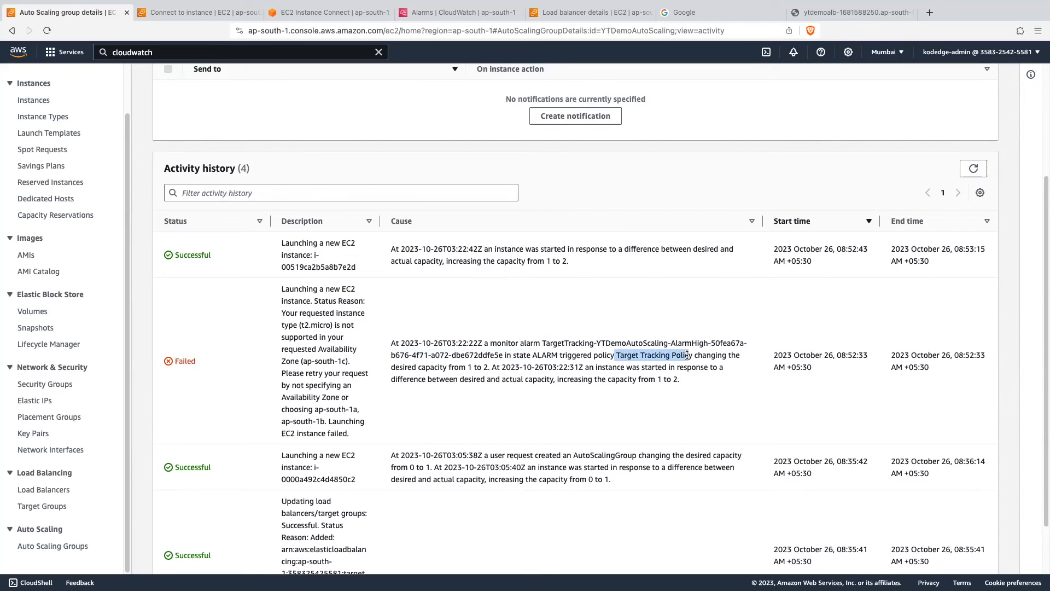
pyautogui.moveTo(468, 368); pyautogui.dragTo(497, 366)
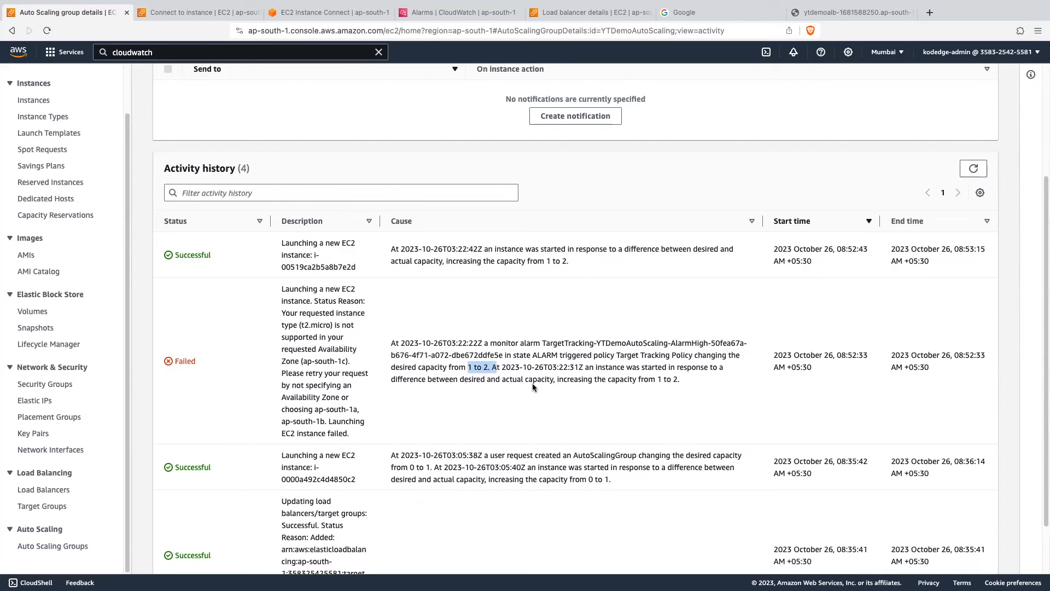
pyautogui.moveTo(594, 368); pyautogui.dragTo(705, 385)
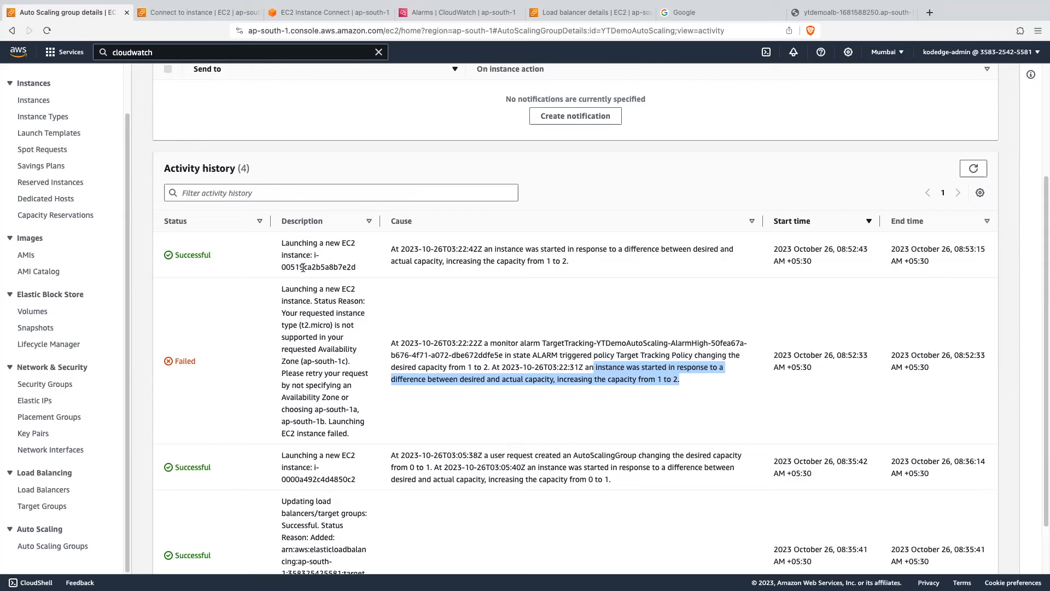
pyautogui.moveTo(228, 249); pyautogui.dragTo(187, 253)
# Check the instances managed by YTDemoAutoScaling, and reload the load balancer's web page several times to see which instance responds.
pyautogui.scroll(3, 336, 291)
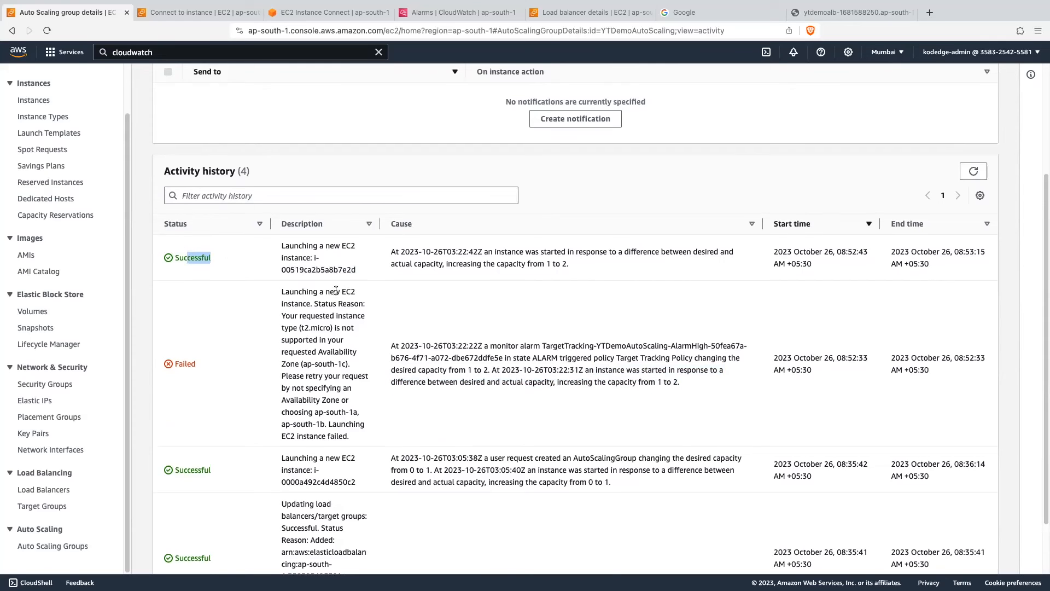
pyautogui.click(408, 135)
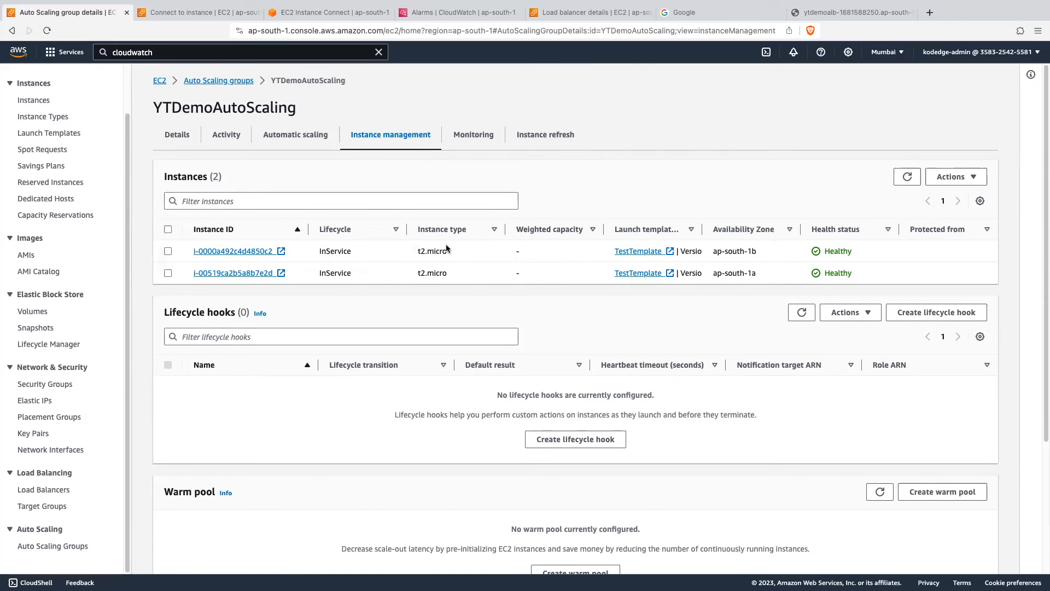
pyautogui.click(845, 13)
pyautogui.click(46, 31)
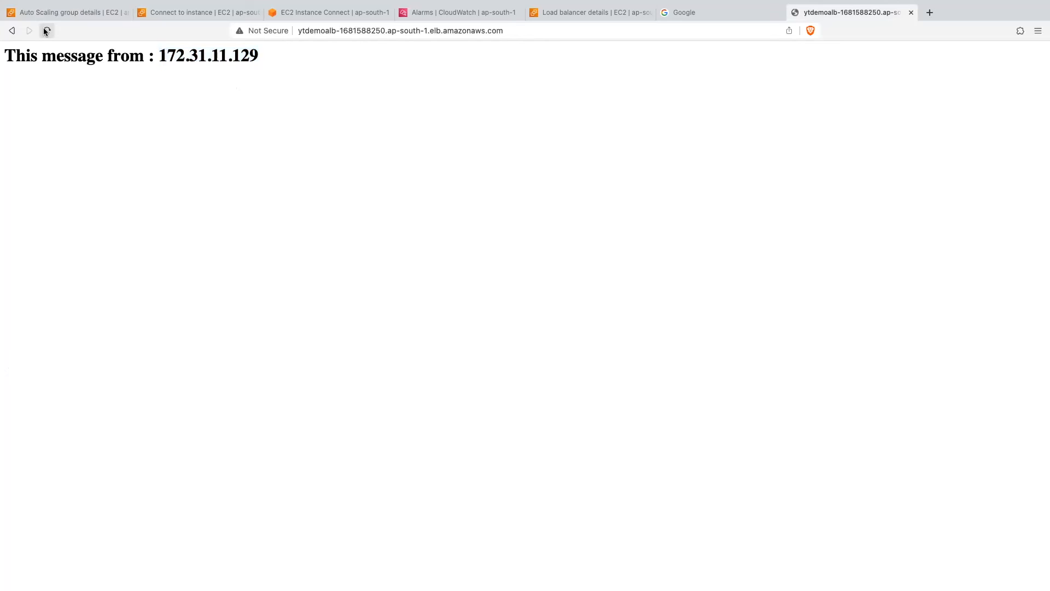
pyautogui.click(47, 30)
pyautogui.click(47, 31)
pyautogui.click(46, 31)
pyautogui.click(46, 31)
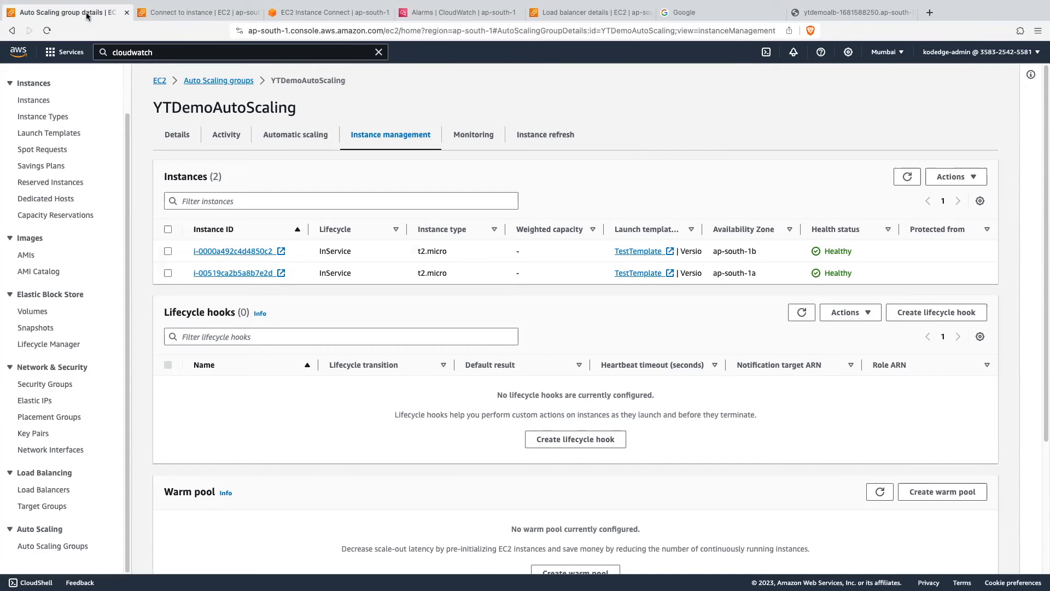
# Delete the Target Tracking Policy from the dynamic scaling policies of YTDemoAutoScaling.
pyautogui.click(86, 12)
pyautogui.click(294, 137)
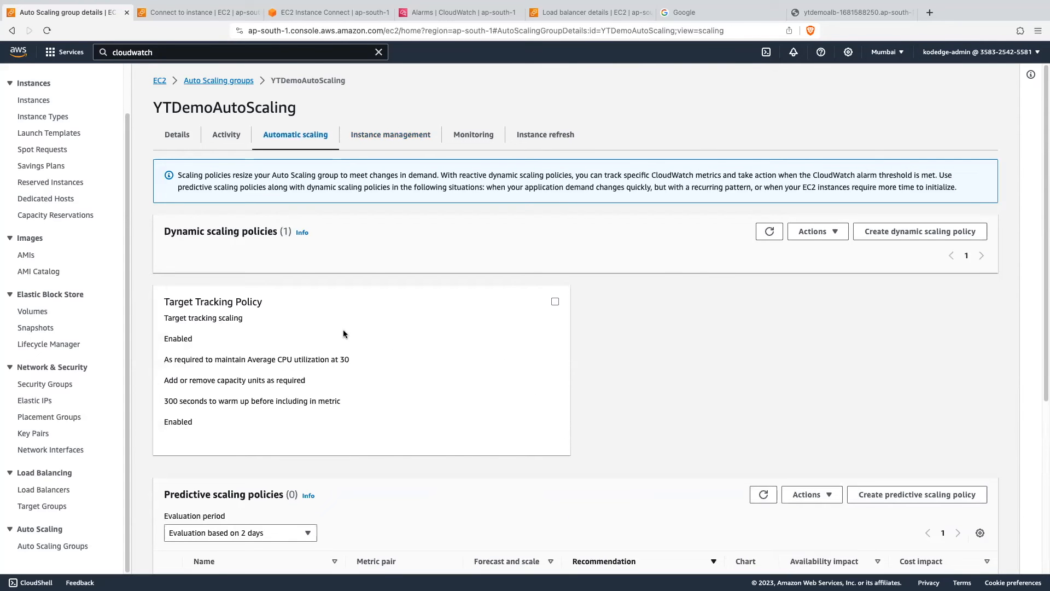
pyautogui.click(555, 302)
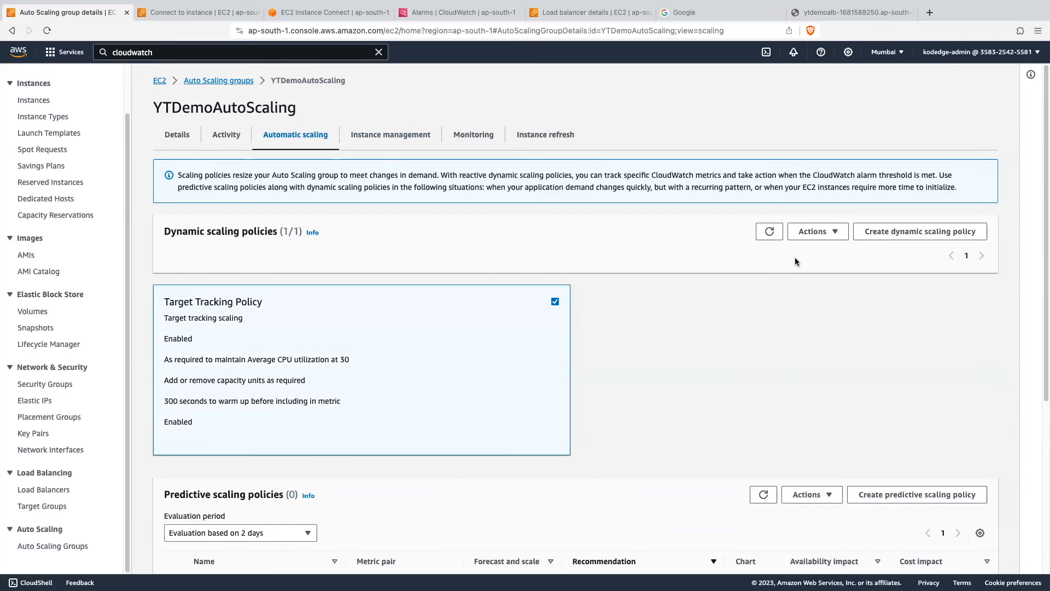
pyautogui.click(811, 239)
pyautogui.click(805, 315)
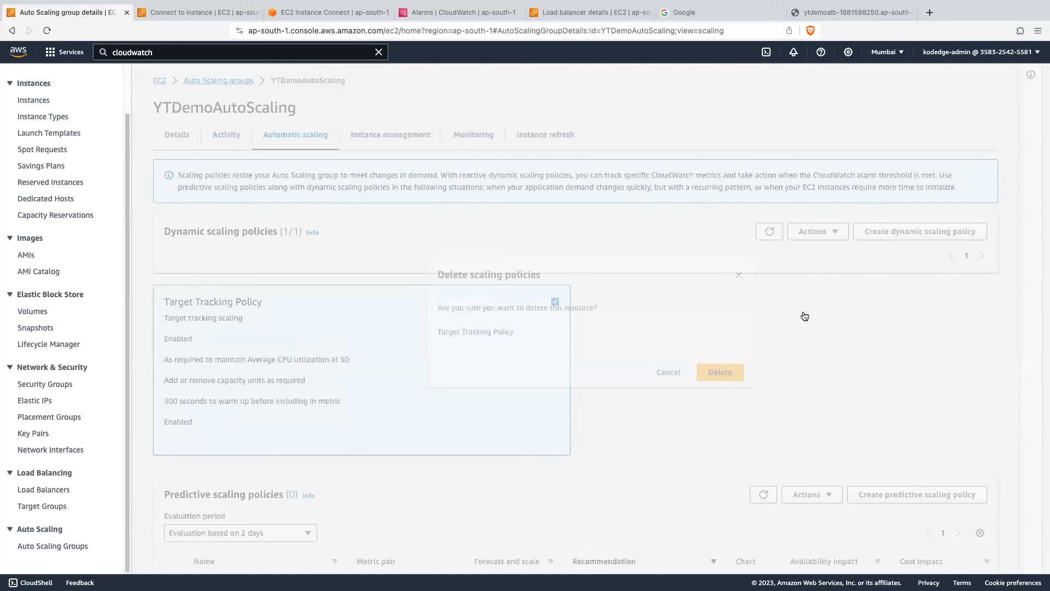
pyautogui.click(717, 367)
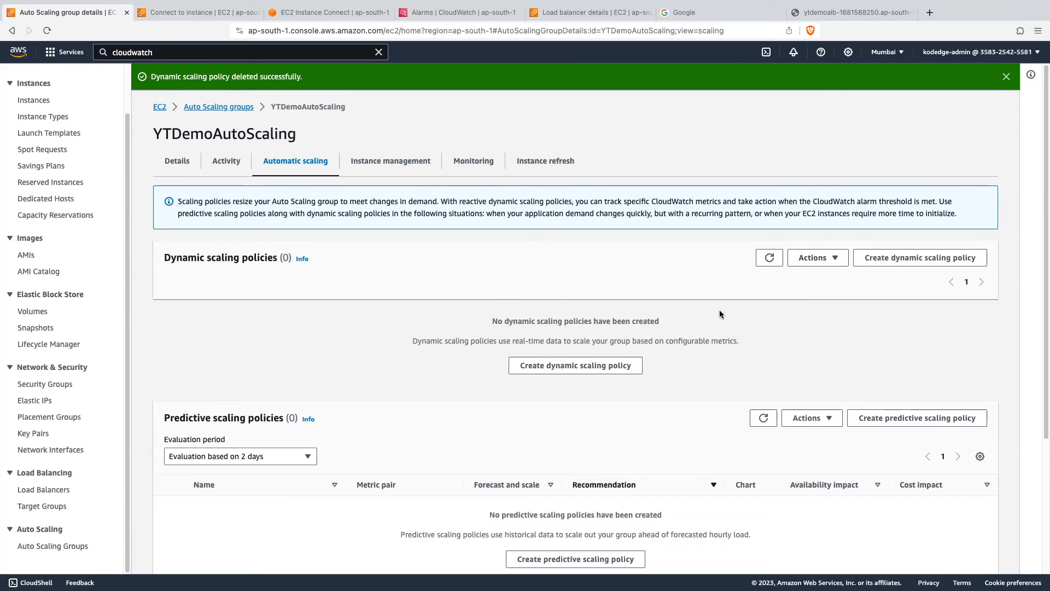
# Open a new dynamic scaling policy and review the simple and step scaling settings, including the step action and capacity unit choices.
pyautogui.click(552, 371)
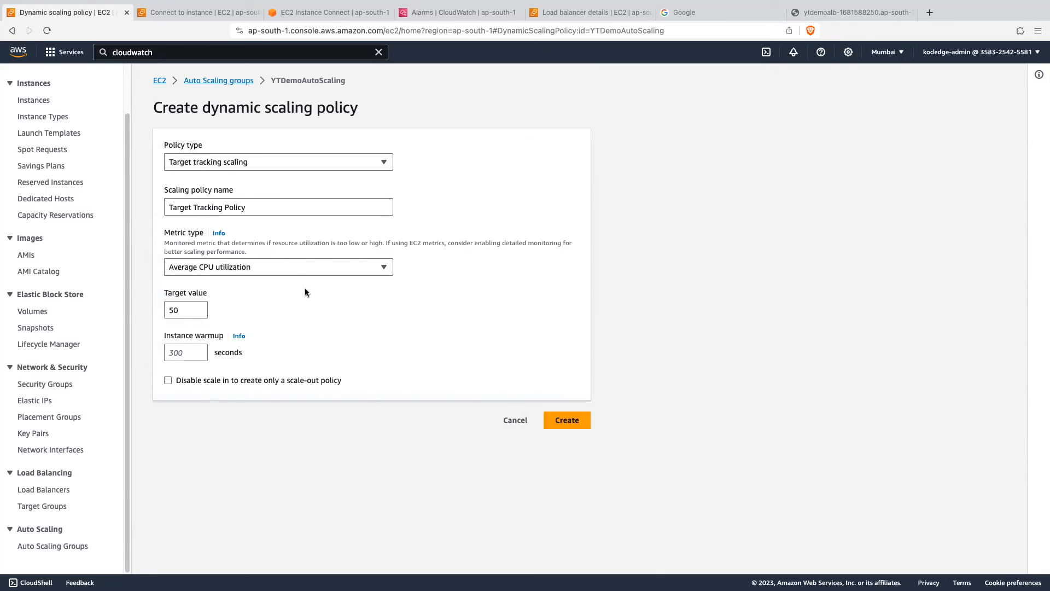
pyautogui.click(238, 169)
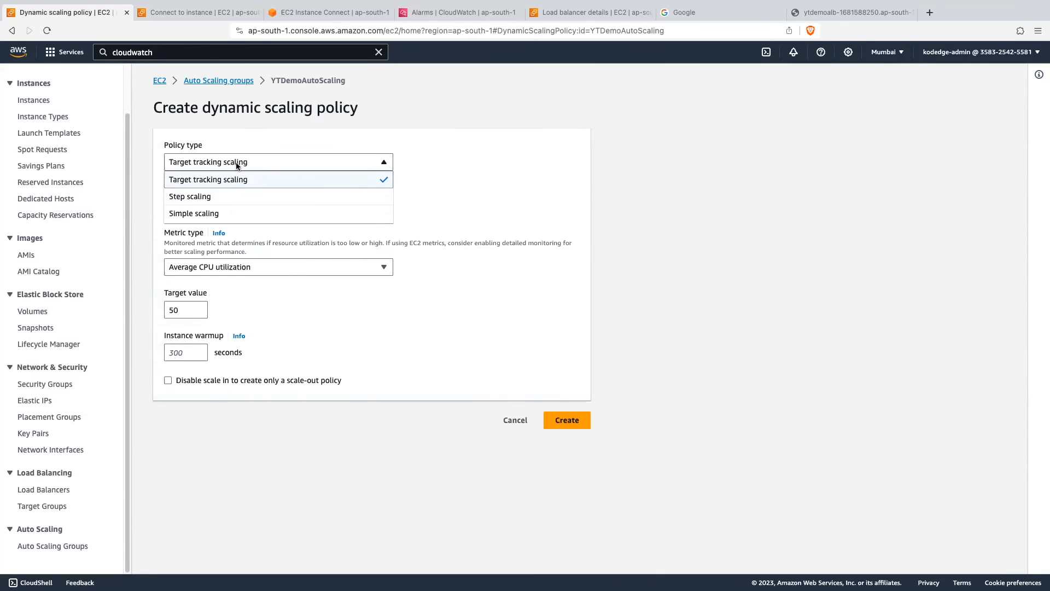
pyautogui.click(213, 210)
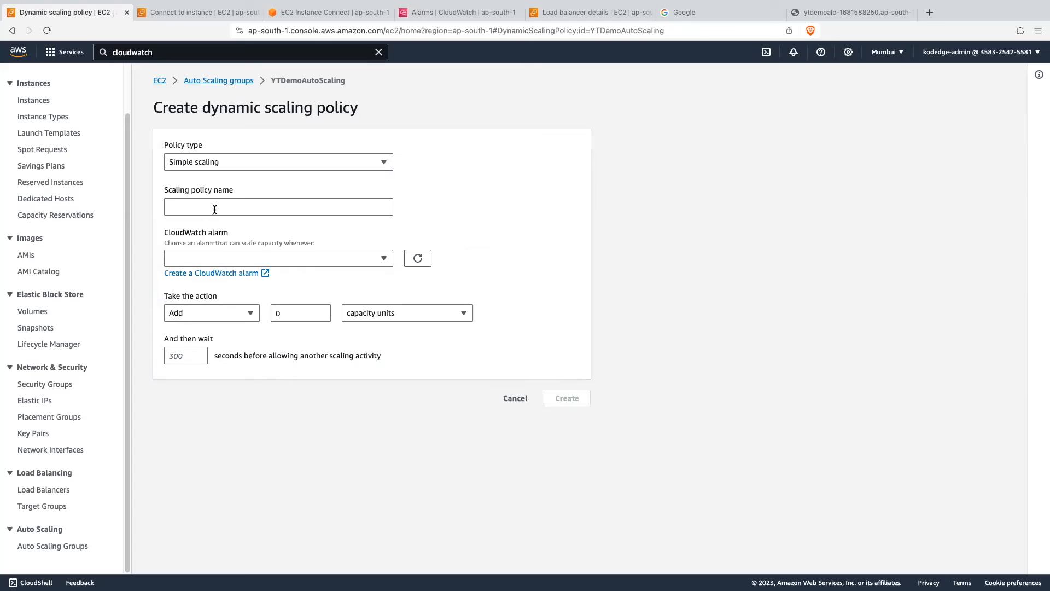
pyautogui.click(260, 167)
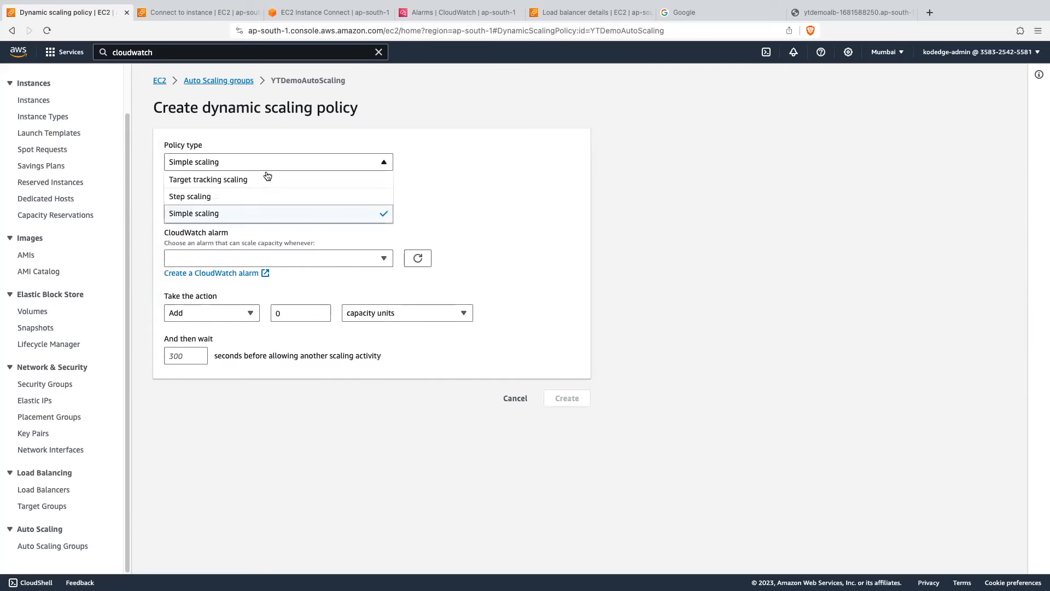
pyautogui.click(217, 202)
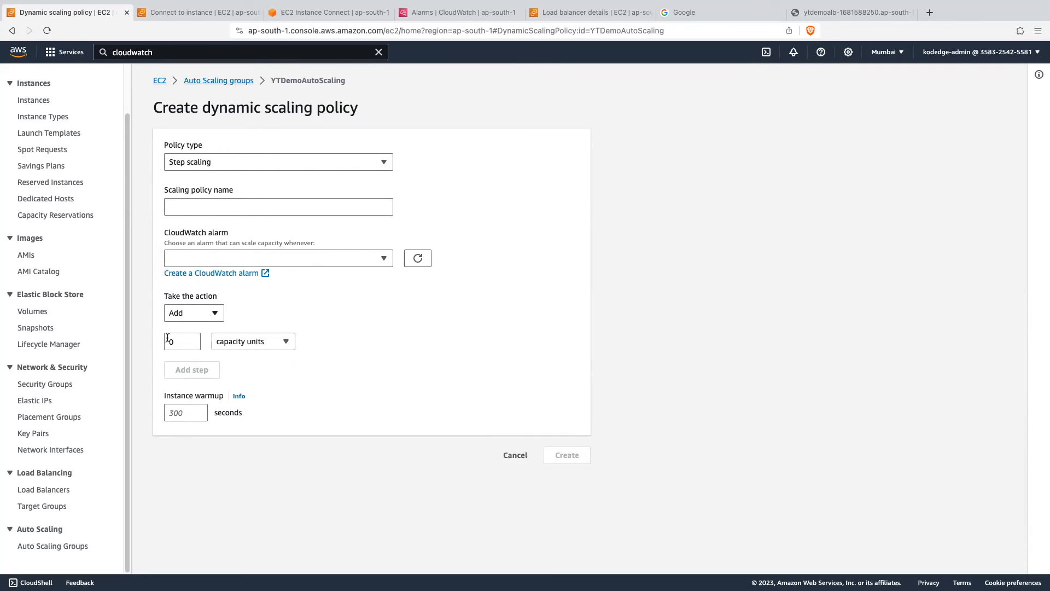
pyautogui.click(190, 318)
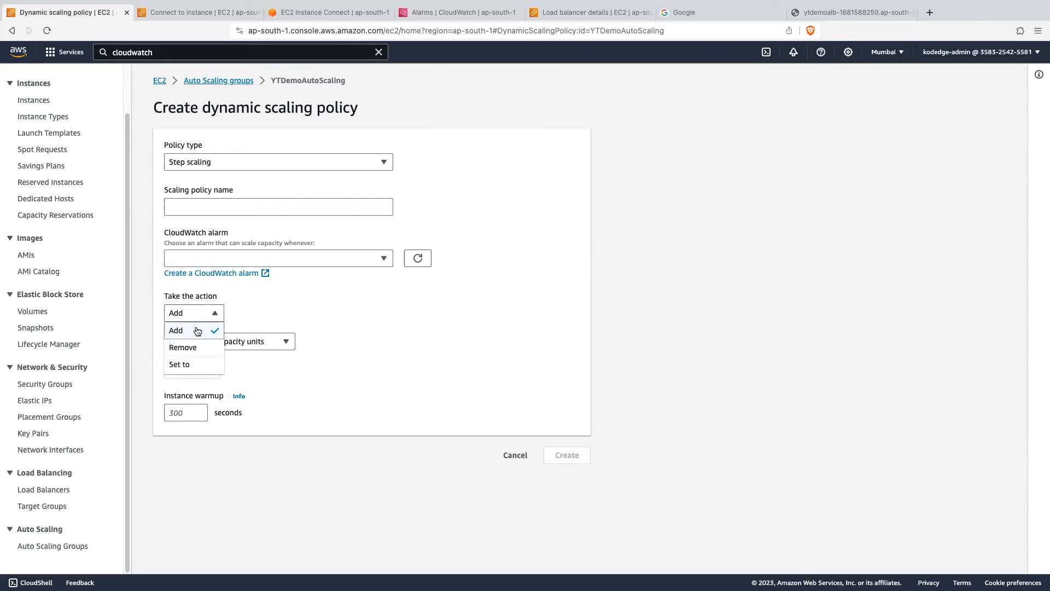
pyautogui.click(182, 330)
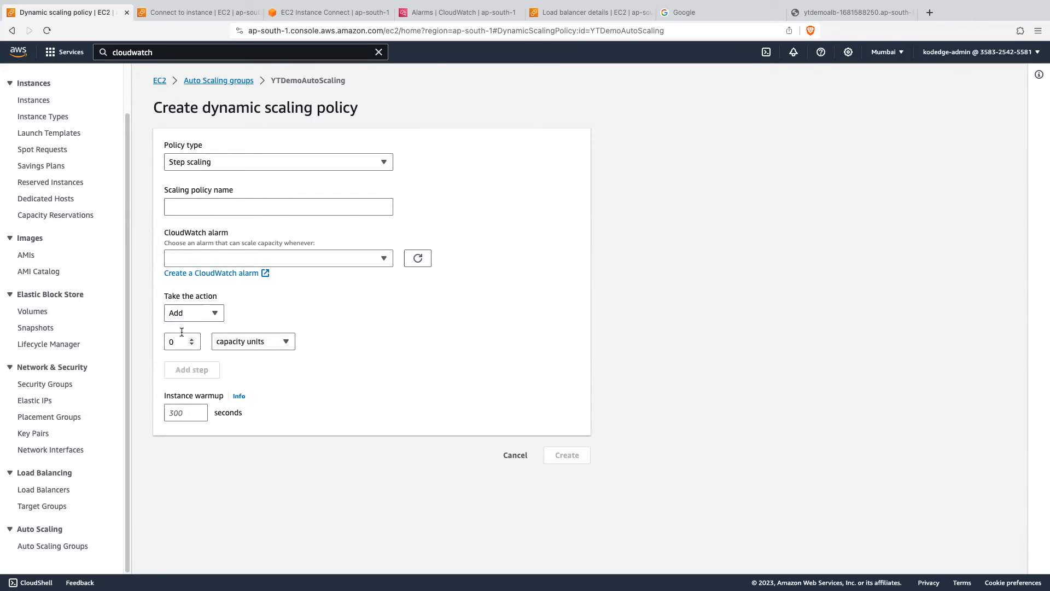
pyautogui.click(253, 343)
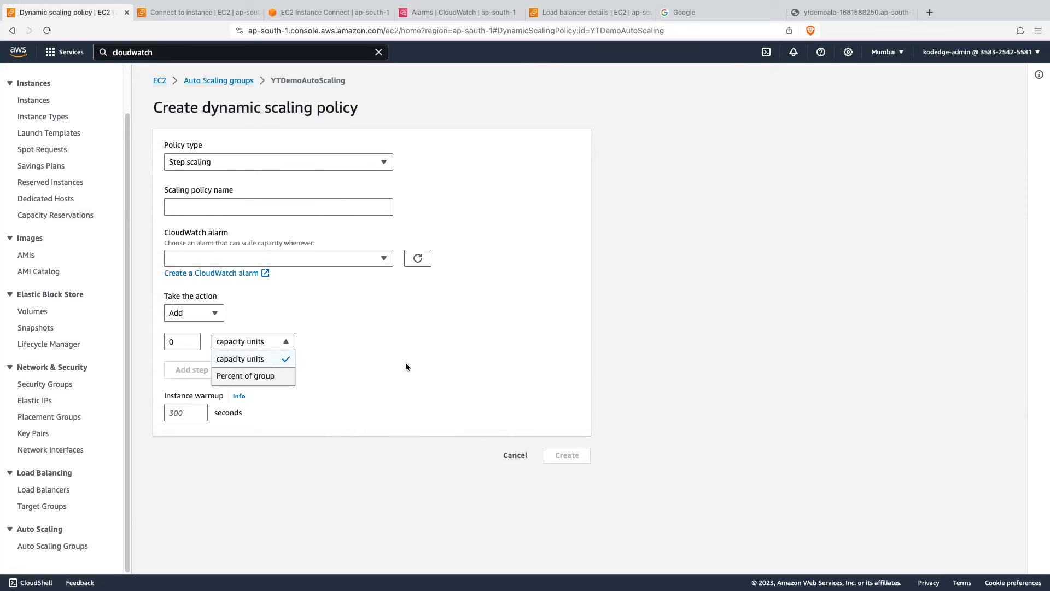
pyautogui.click(214, 345)
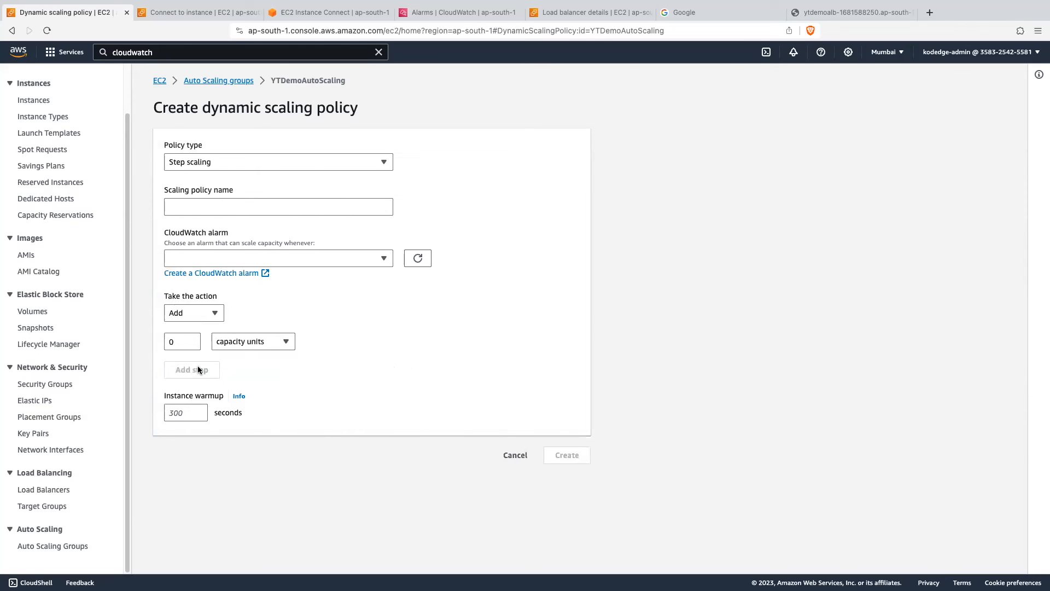
# Set the new policy's type to Simple scaling and name it avg-cpu-policy.
pyautogui.click(270, 165)
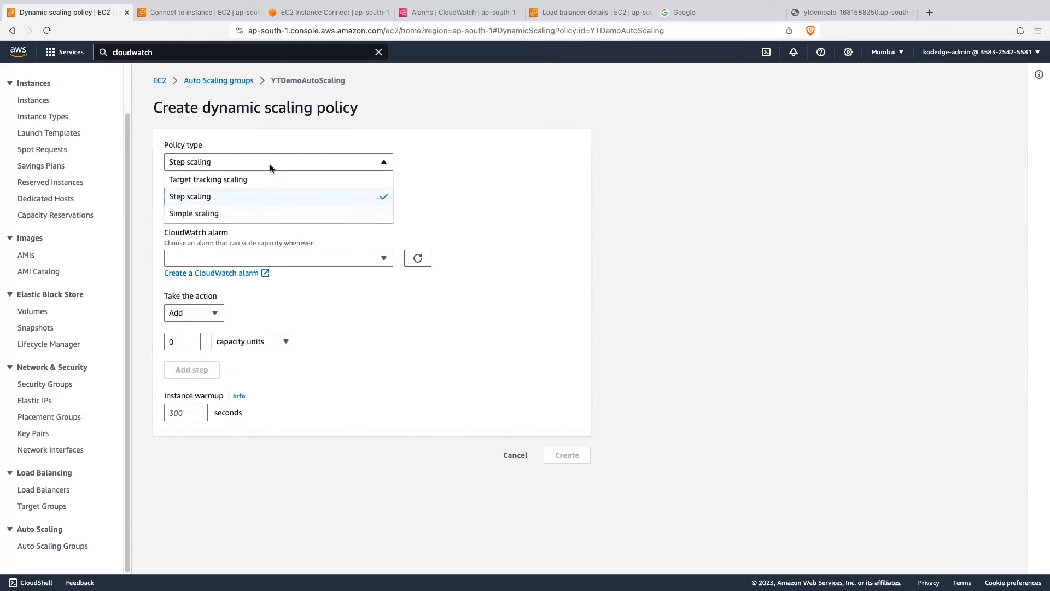
pyautogui.click(239, 212)
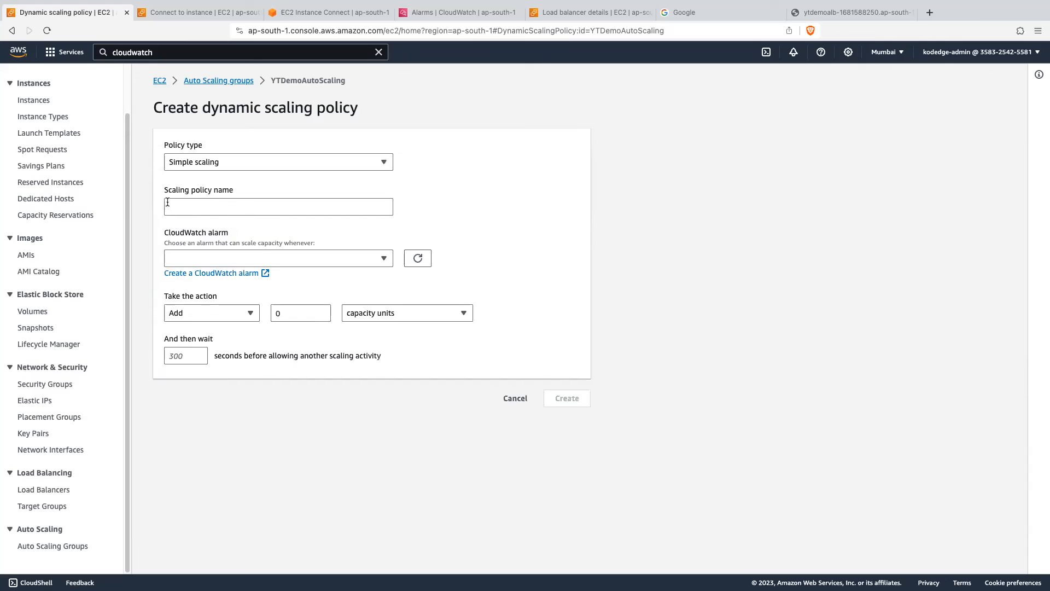
pyautogui.click(222, 206)
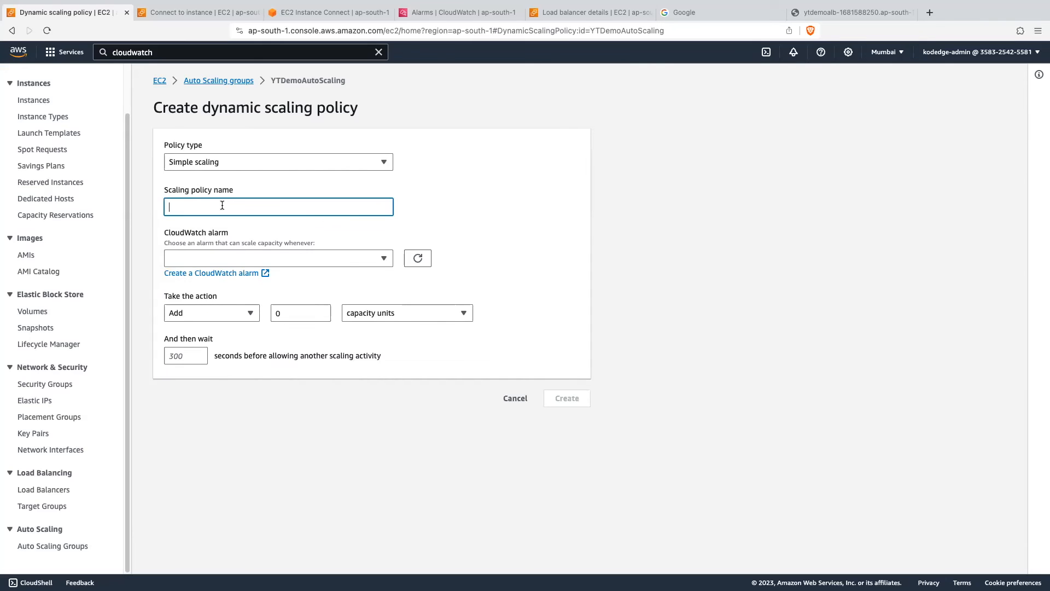
pyautogui.write('avg-cpu-policy')
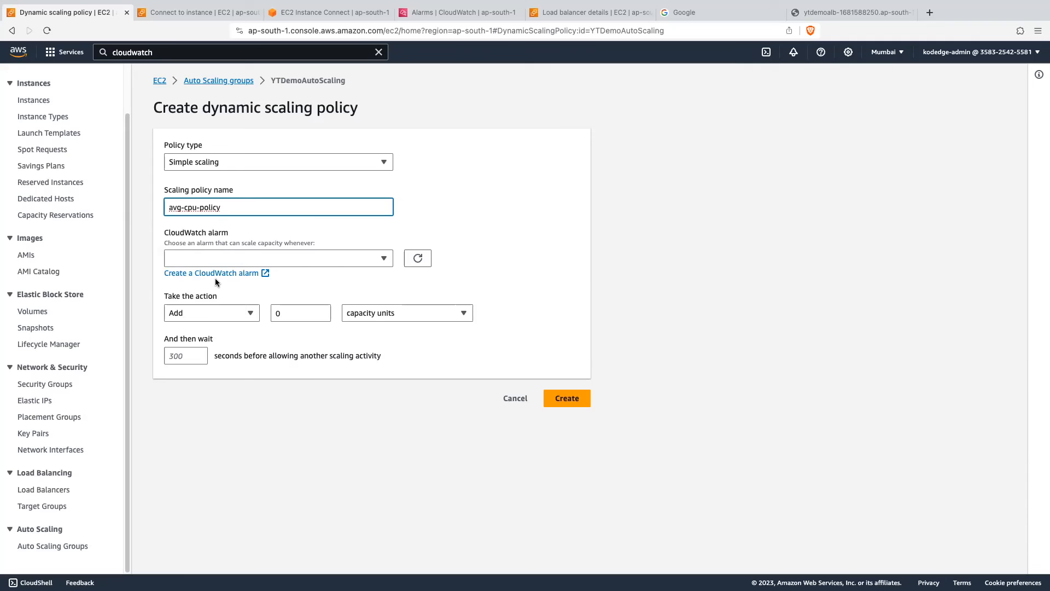
# Start a new CloudWatch alarm for the policy, using the EC2 CPUUtilization metric of the Auto Scaling group ASGForYT.
pyautogui.click(229, 278)
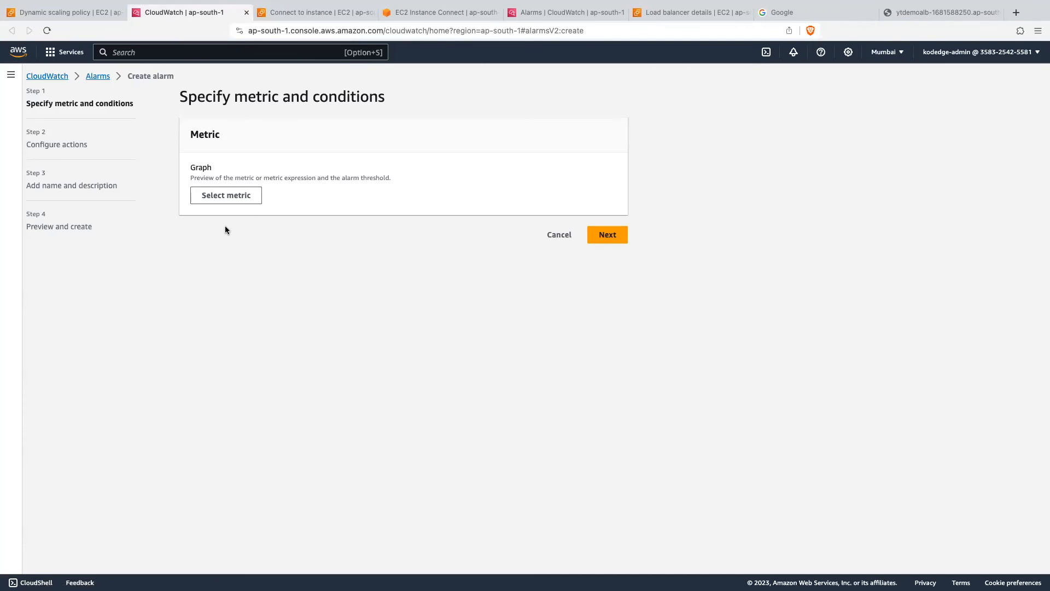
pyautogui.click(238, 200)
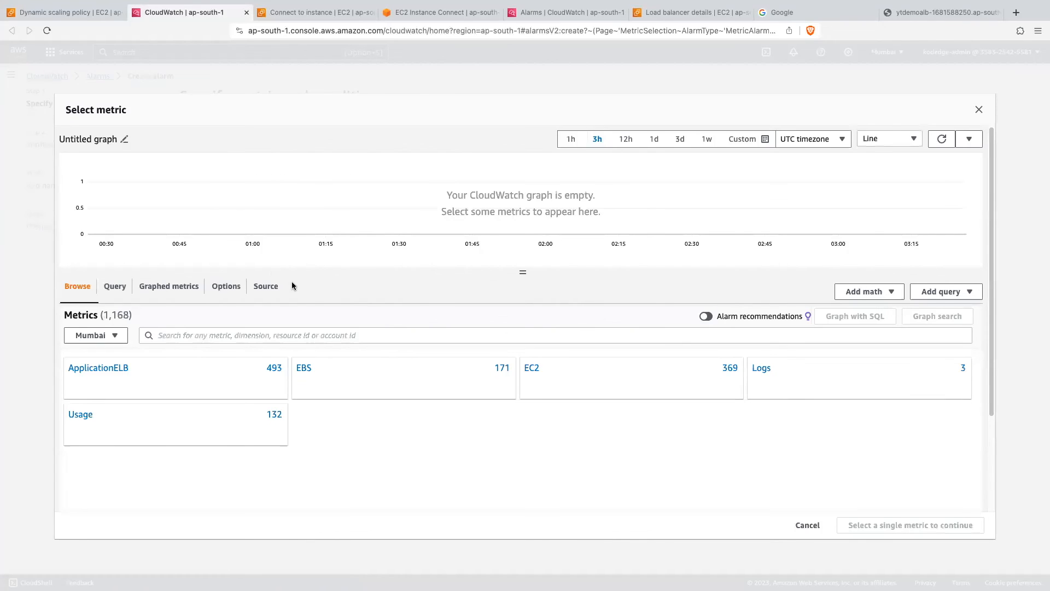
pyautogui.click(539, 374)
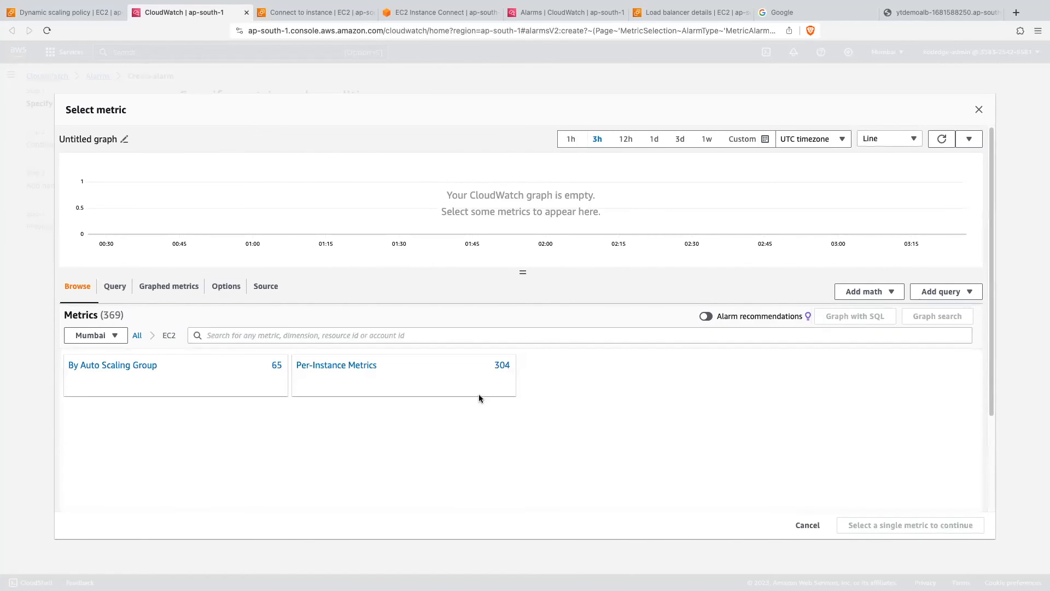
pyautogui.click(111, 371)
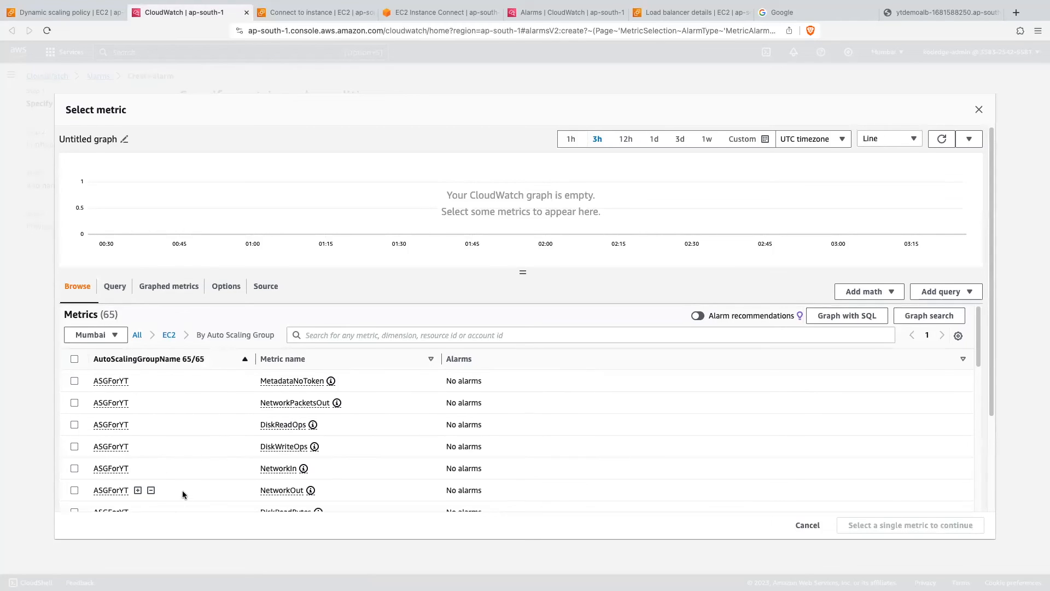
pyautogui.scroll(-5, 182, 490)
pyautogui.scroll(4, 183, 490)
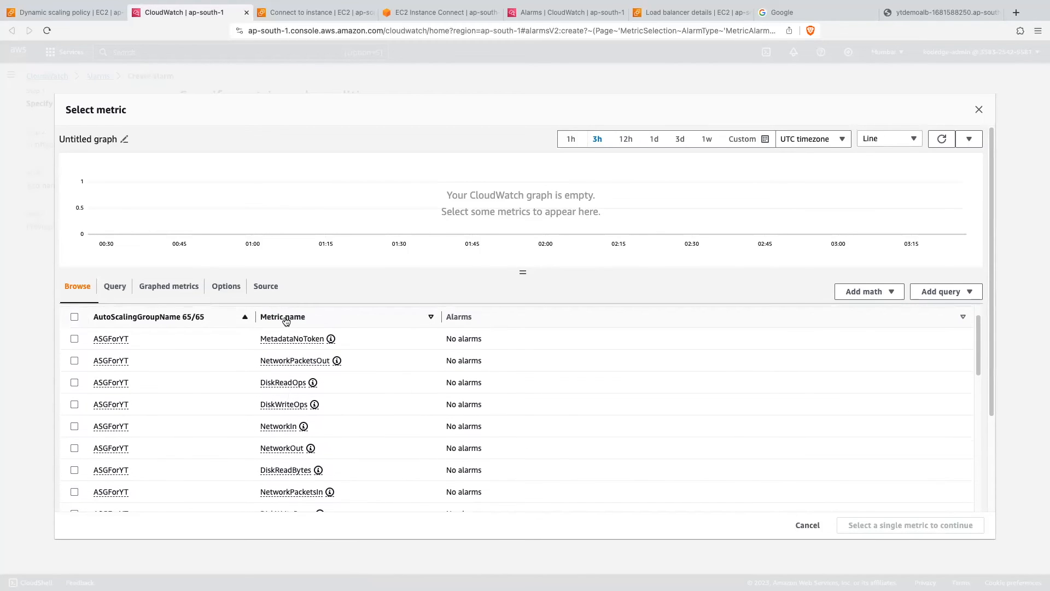
pyautogui.scroll(-1, 279, 470)
pyautogui.scroll(-3, 279, 472)
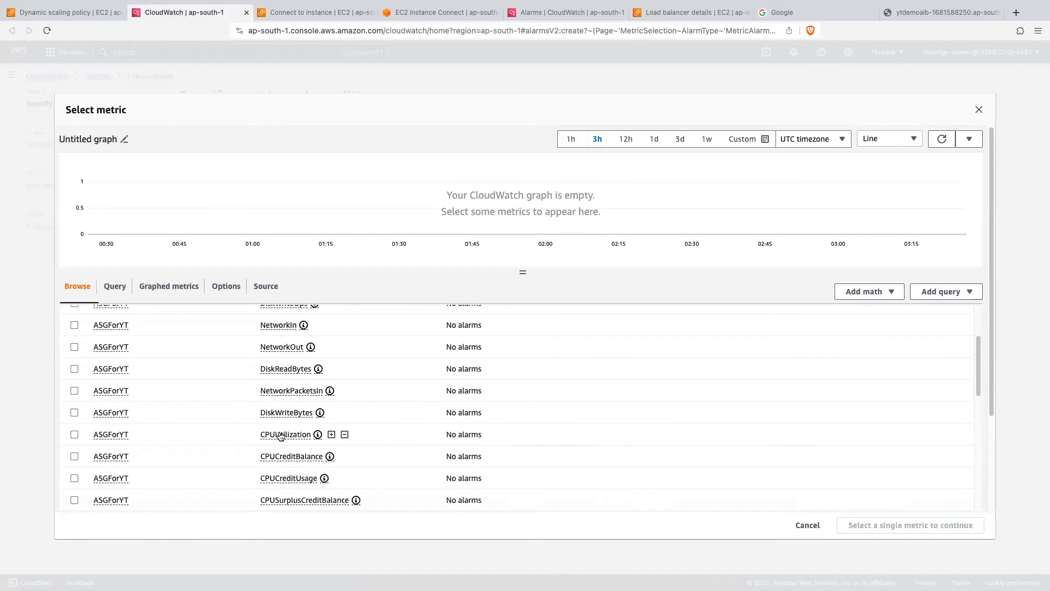
pyautogui.click(75, 435)
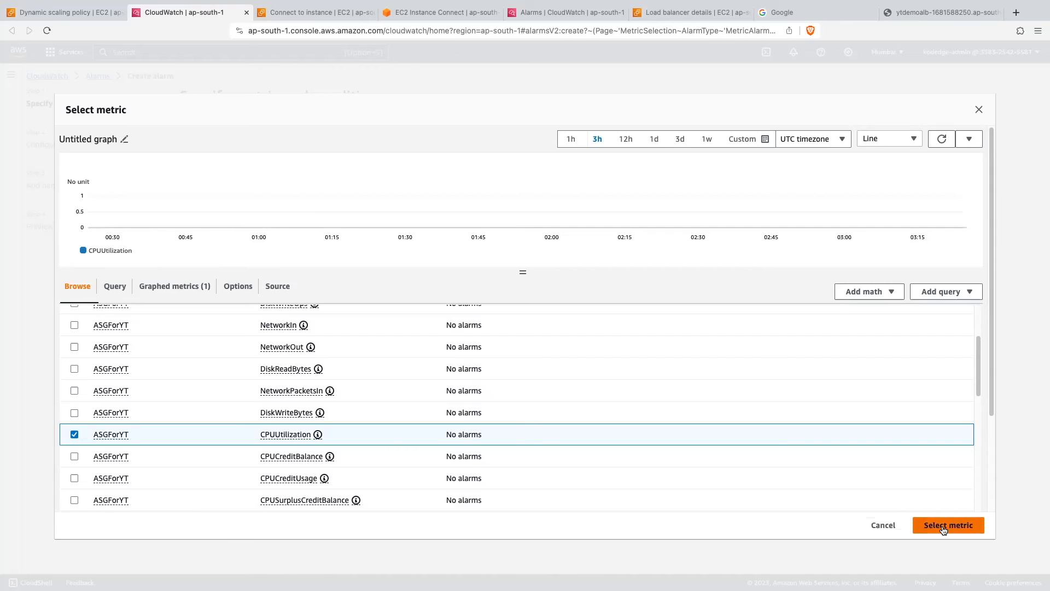
pyautogui.click(943, 526)
pyautogui.scroll(-2, 378, 321)
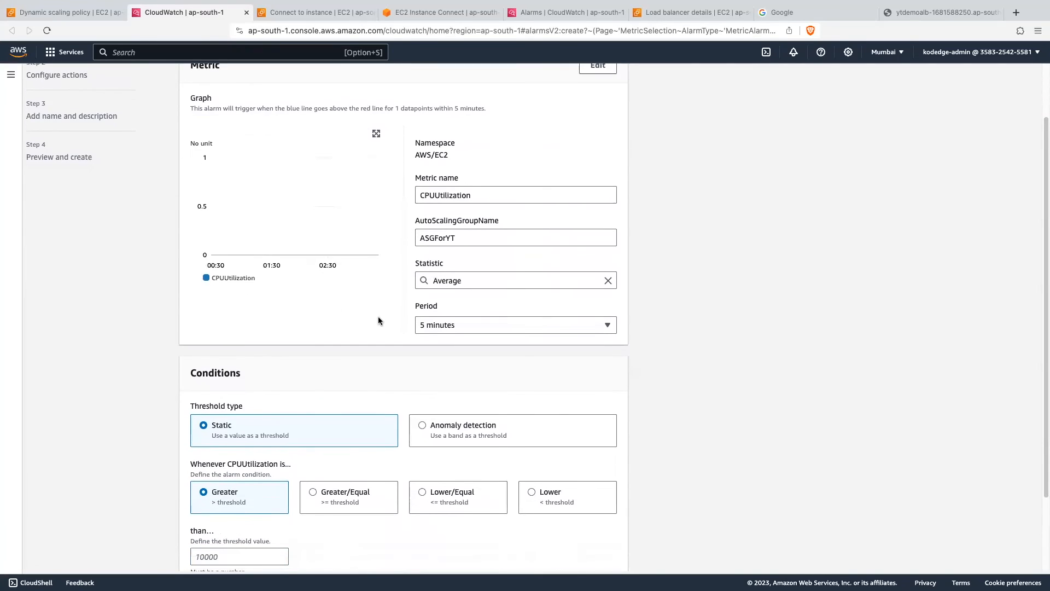
pyautogui.scroll(-1, 379, 321)
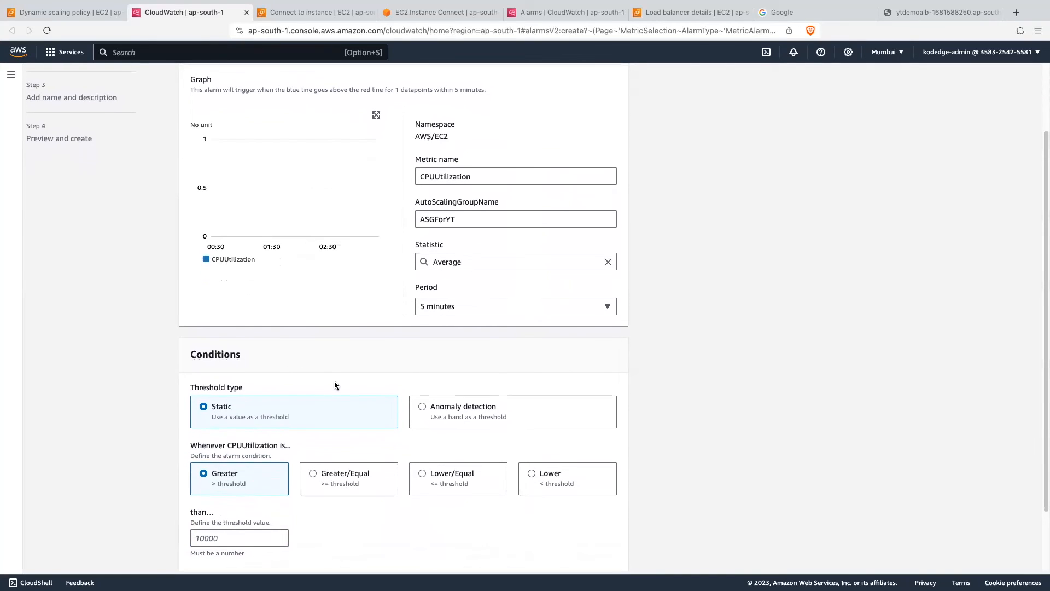
# Set the alarm condition to a static threshold of greater than 30, keeping the Average statistic over 5 minutes, and continue to the actions.
pyautogui.scroll(-1, 335, 385)
pyautogui.click(457, 255)
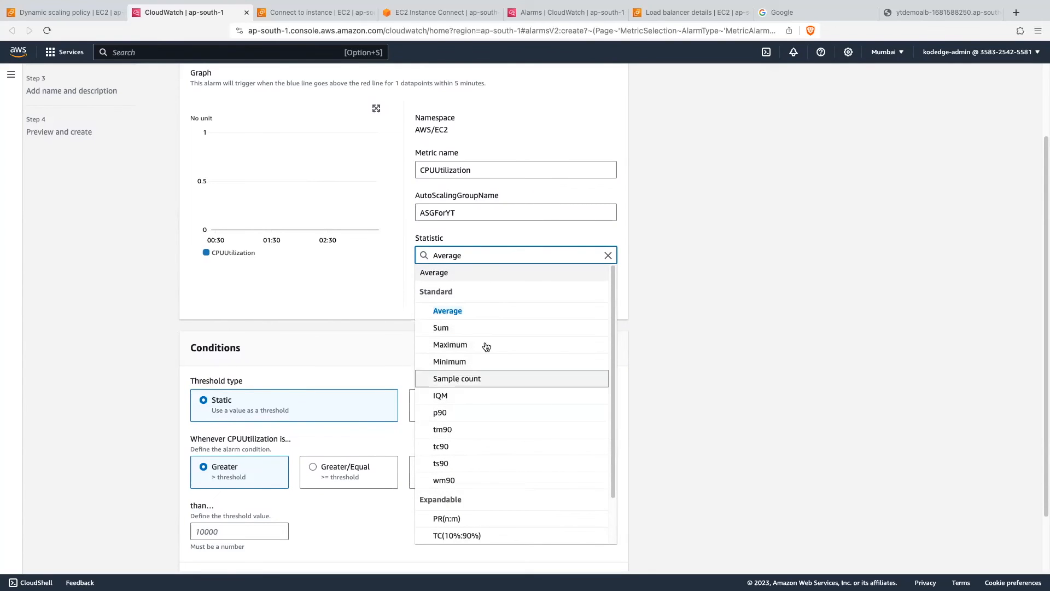
pyautogui.click(356, 307)
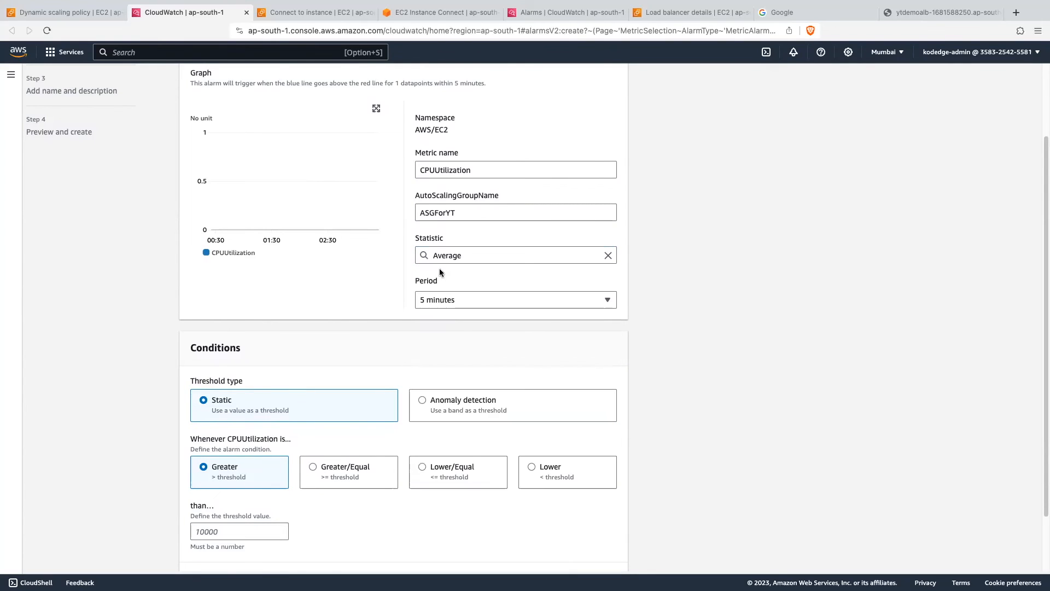
pyautogui.scroll(-2, 445, 250)
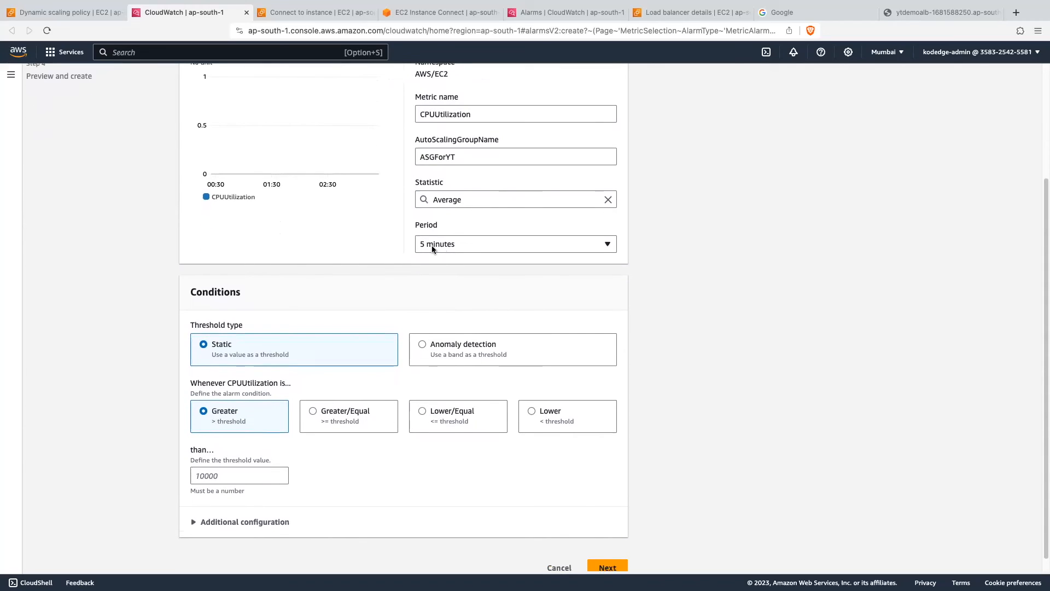
pyautogui.scroll(-1, 316, 296)
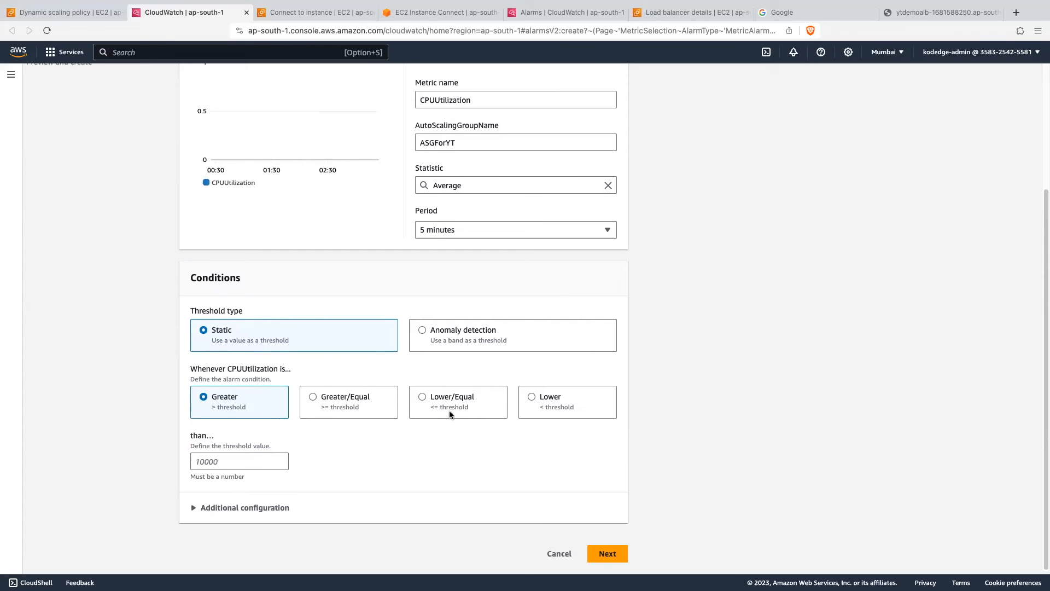
pyautogui.click(210, 462)
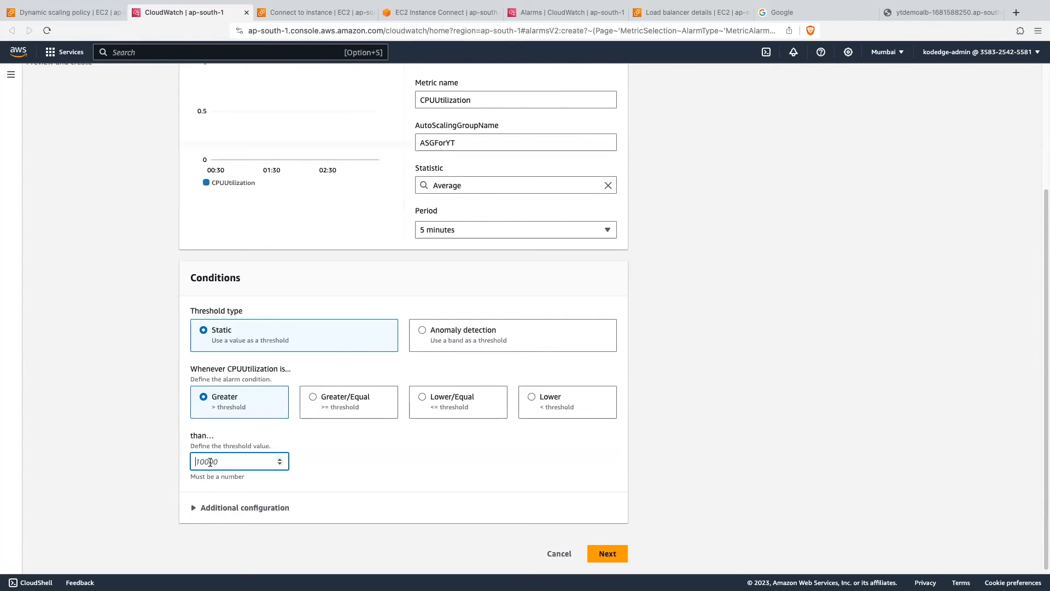
pyautogui.write('30')
pyautogui.click(369, 469)
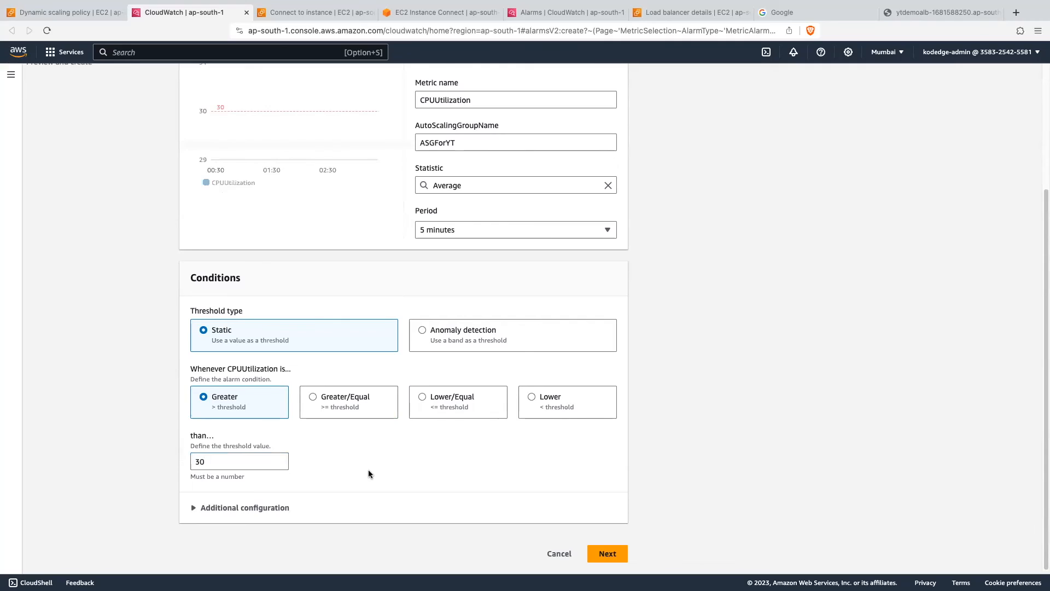
pyautogui.scroll(2, 368, 469)
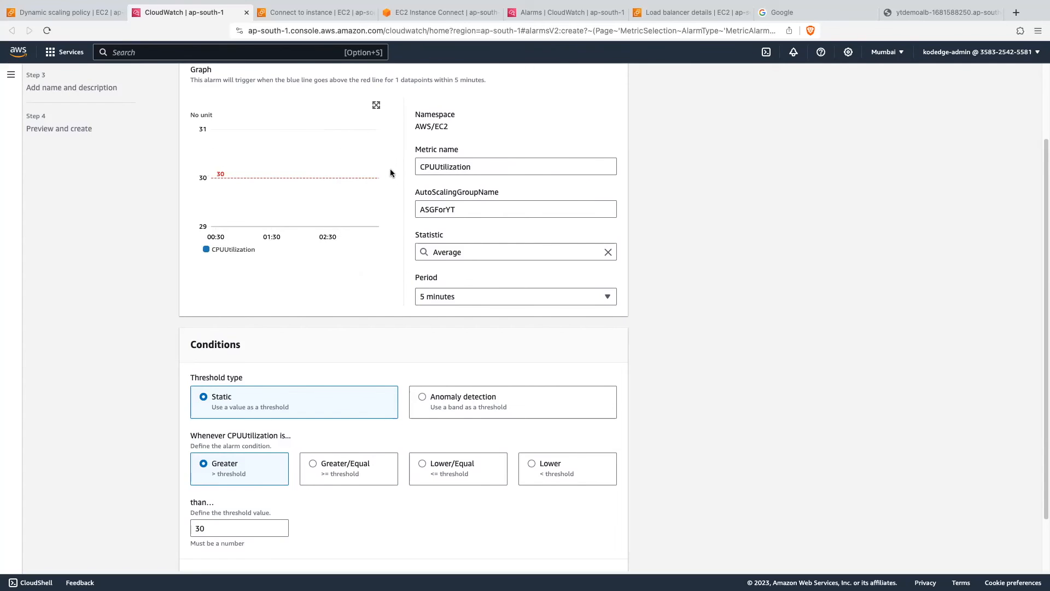
pyautogui.scroll(-2, 382, 291)
pyautogui.click(606, 553)
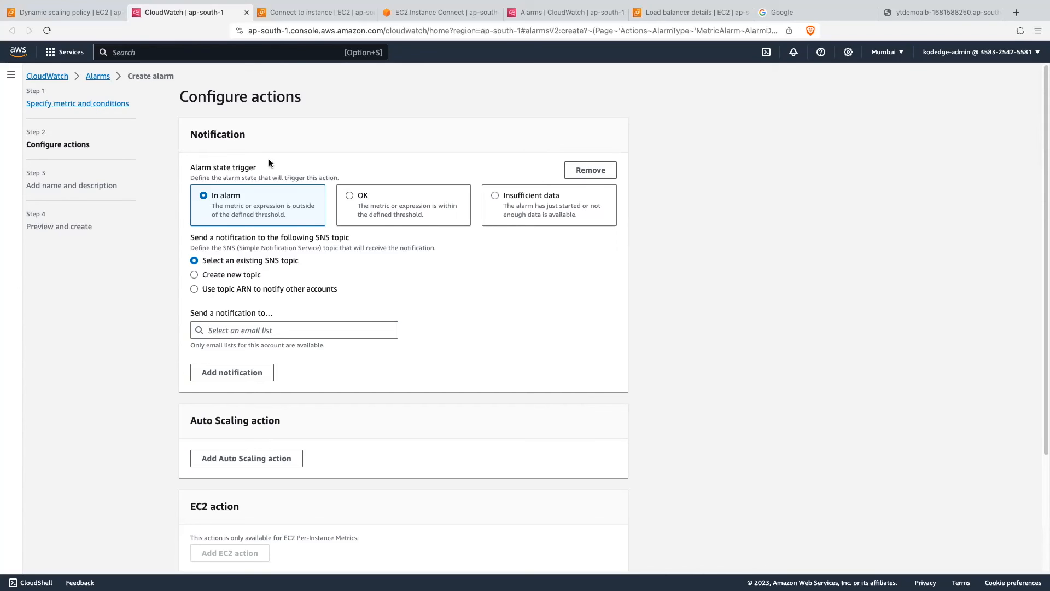
# Remove the alarm's notification action and name the alarm CPUUtilzationForTG.
pyautogui.click(590, 170)
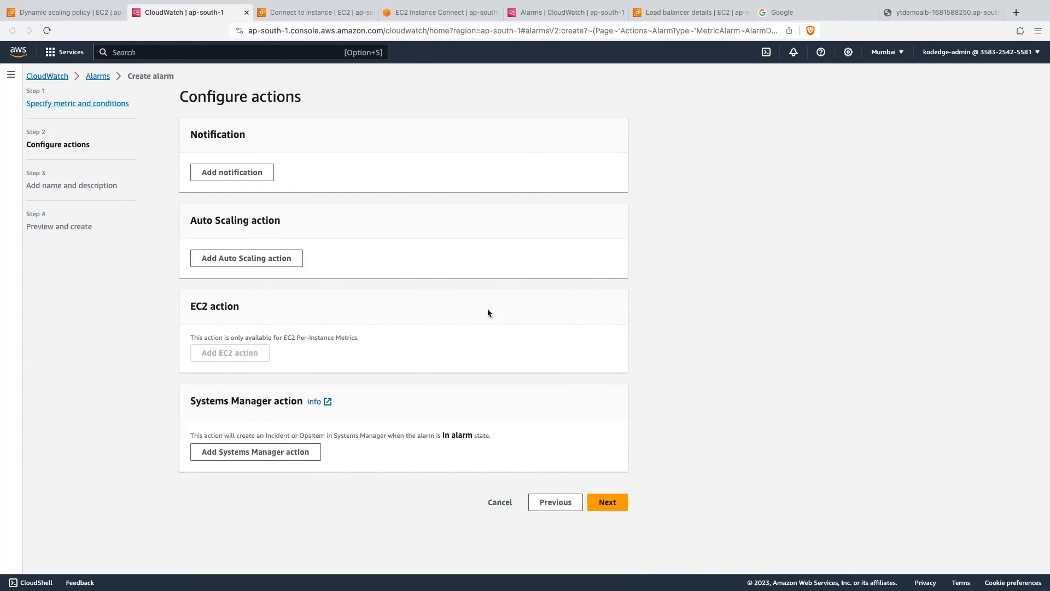
pyautogui.click(611, 502)
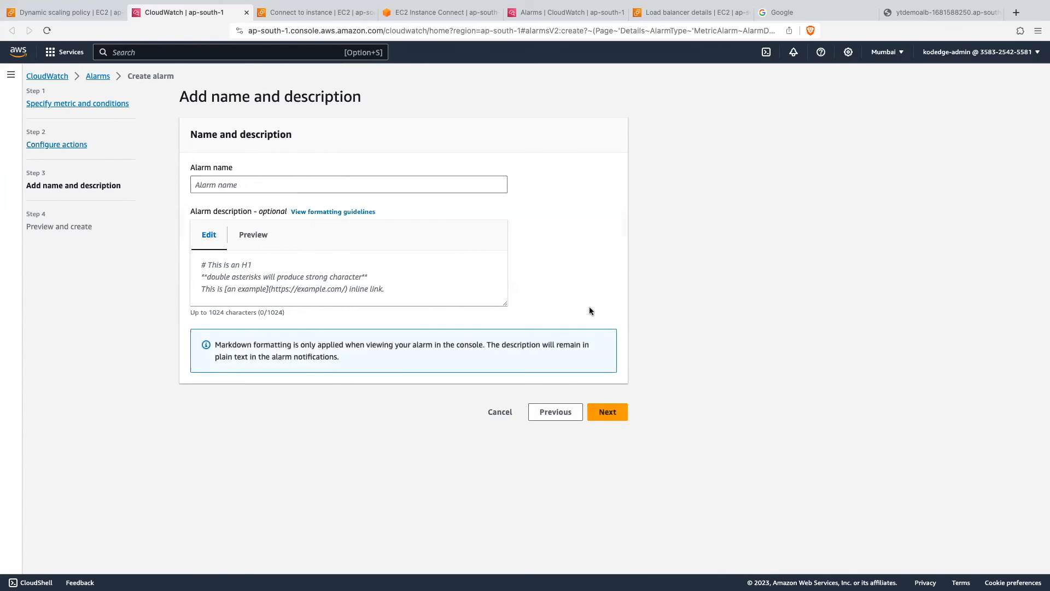
pyautogui.click(225, 185)
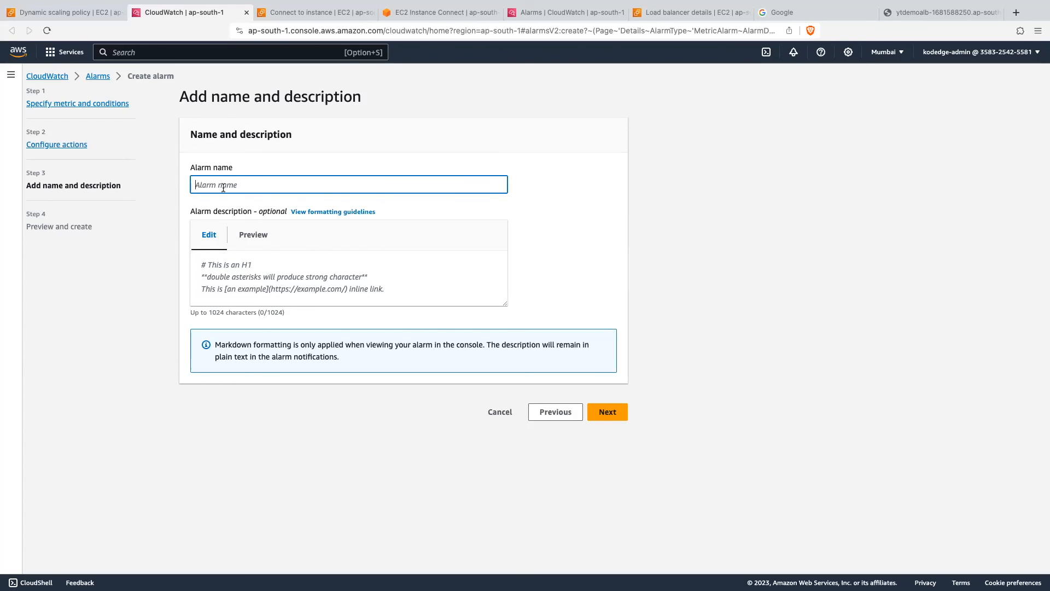
pyautogui.write('CPUUtilizationForTG')
pyautogui.click(608, 414)
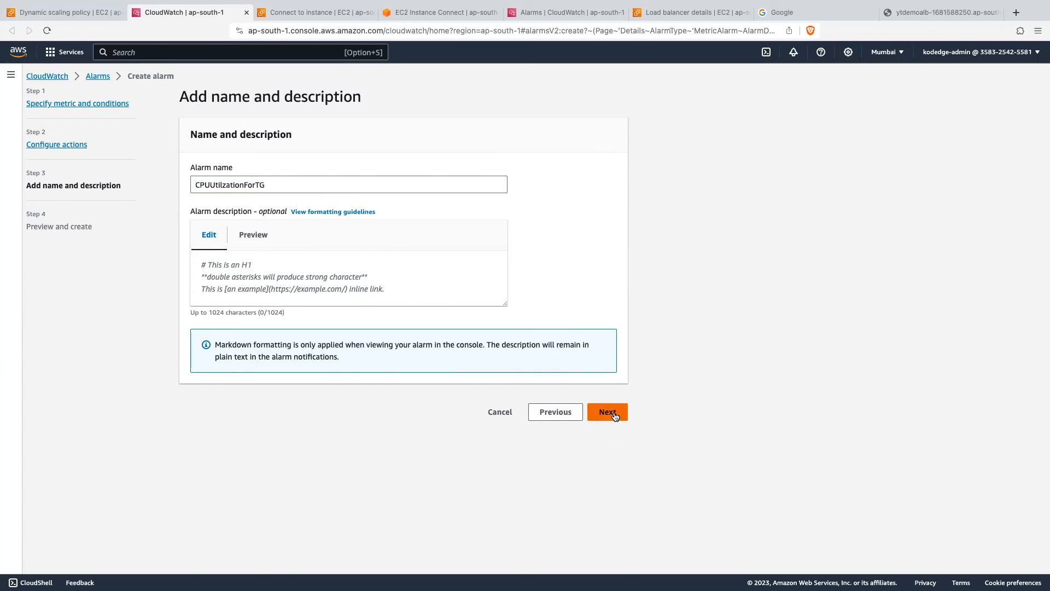
# Review the alarm's metric, conditions, actions and name in the preview and create the alarm.
pyautogui.scroll(-1, 472, 294)
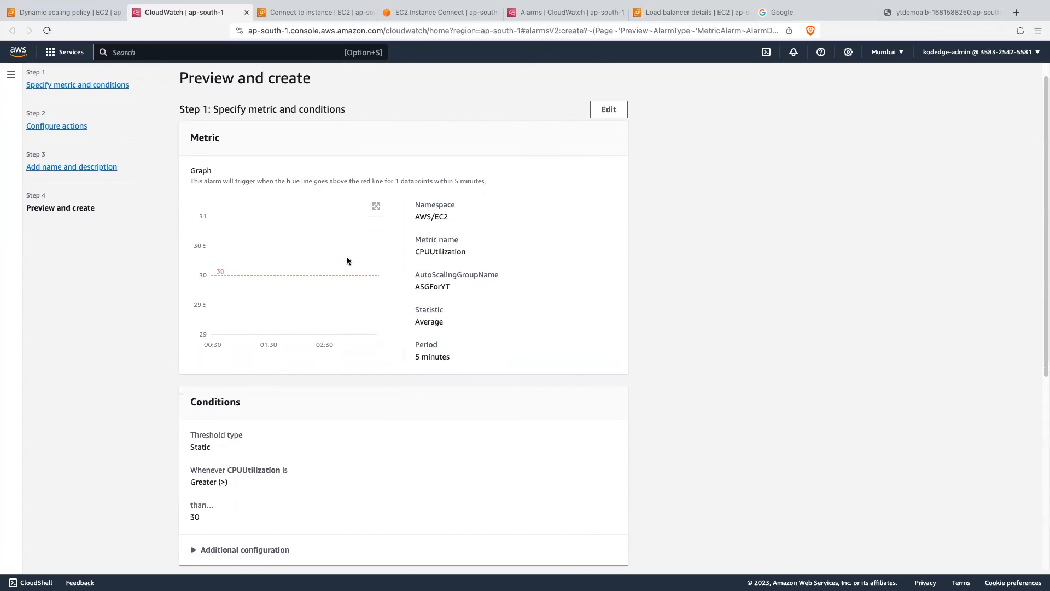
pyautogui.scroll(1, 330, 316)
pyautogui.scroll(-5, 380, 401)
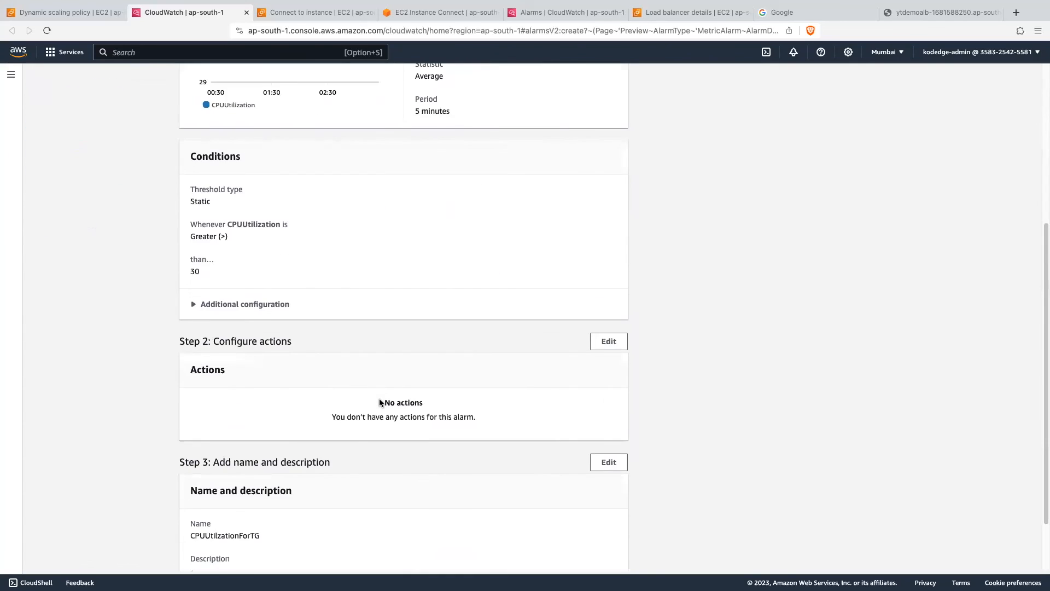
pyautogui.scroll(-2, 379, 401)
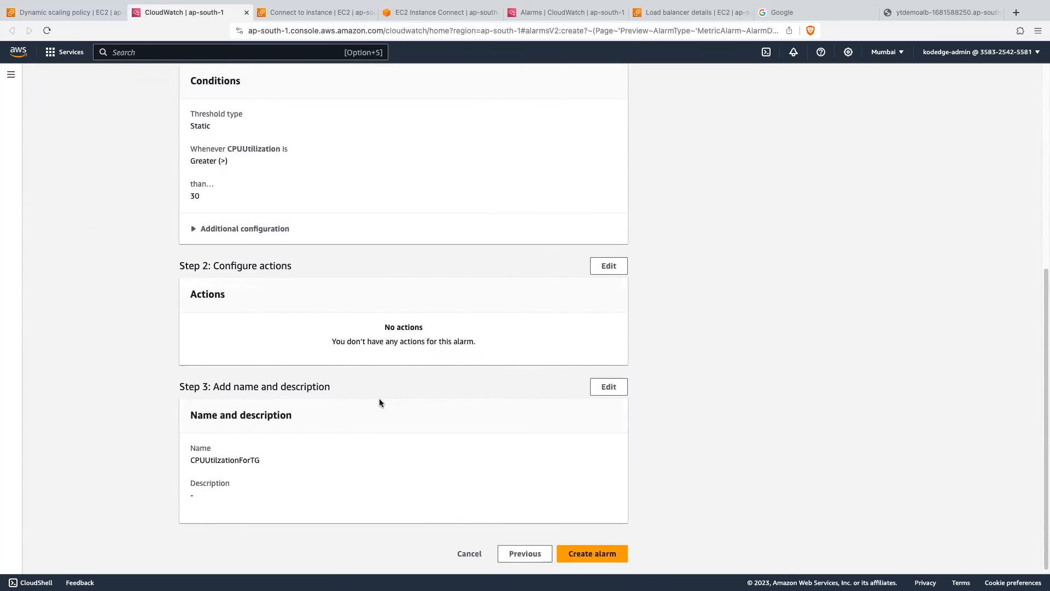
pyautogui.click(602, 553)
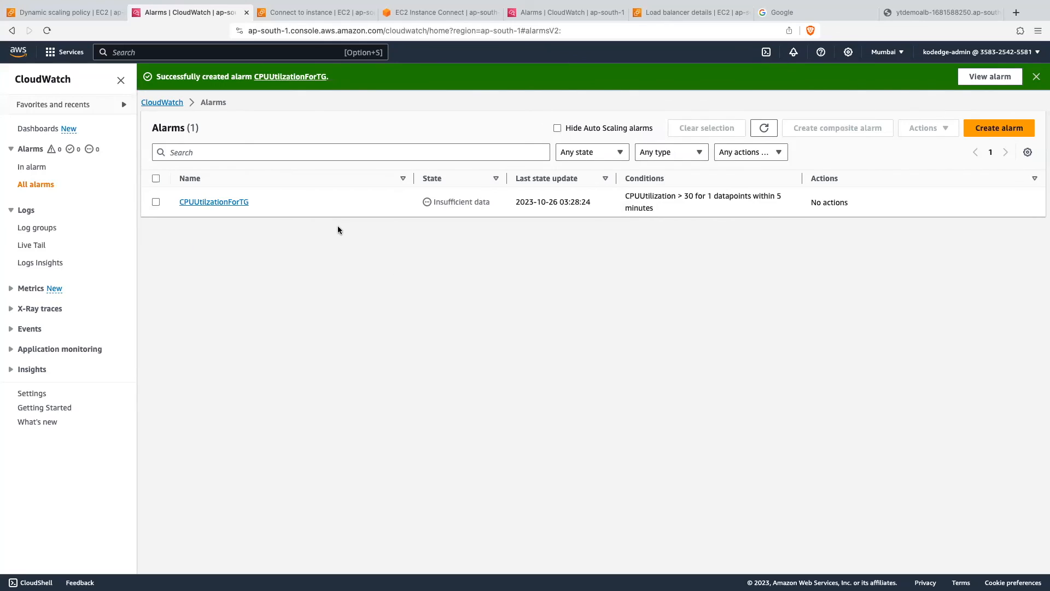
# Return to the unfinished avg-cpu-policy form, refresh its CloudWatch alarms and choose CPUUtilzationForTG.
pyautogui.click(76, 14)
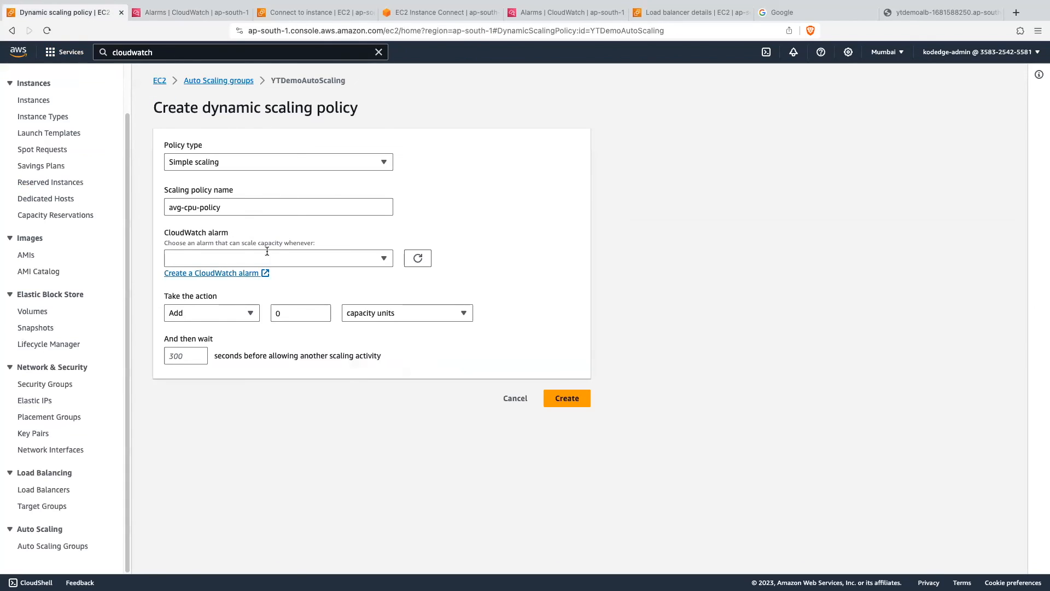
pyautogui.click(427, 259)
pyautogui.click(349, 259)
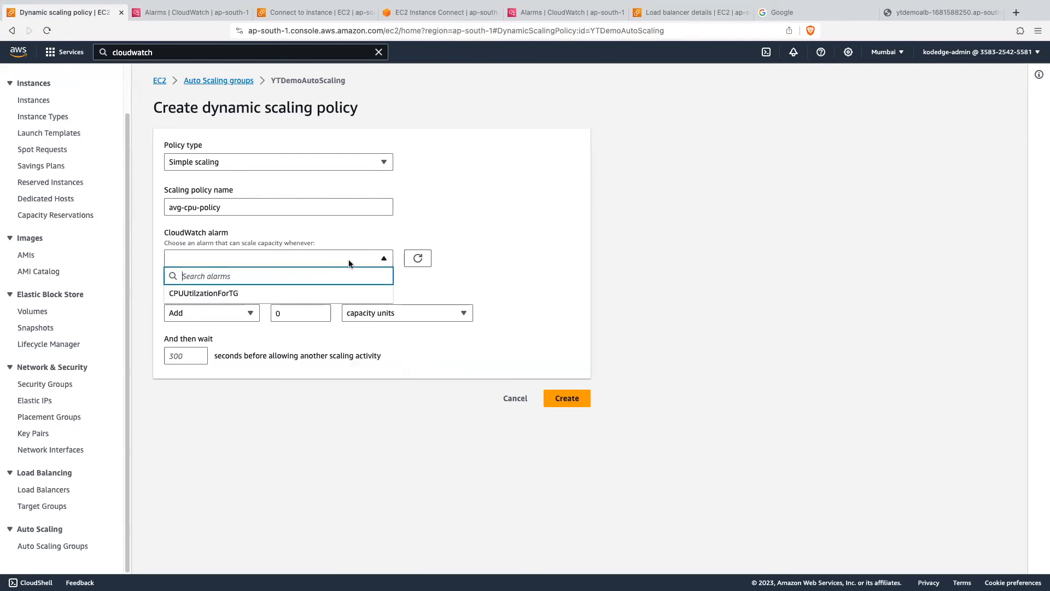
pyautogui.click(237, 295)
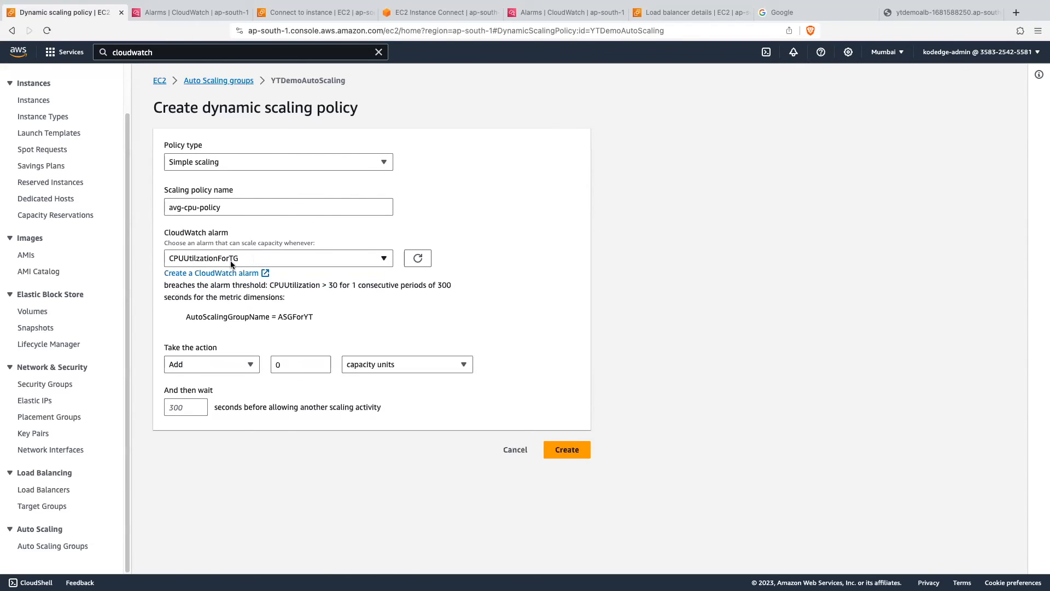
# Set the policy's action to add 1 capacity unit and create the simple scaling policy.
pyautogui.click(222, 364)
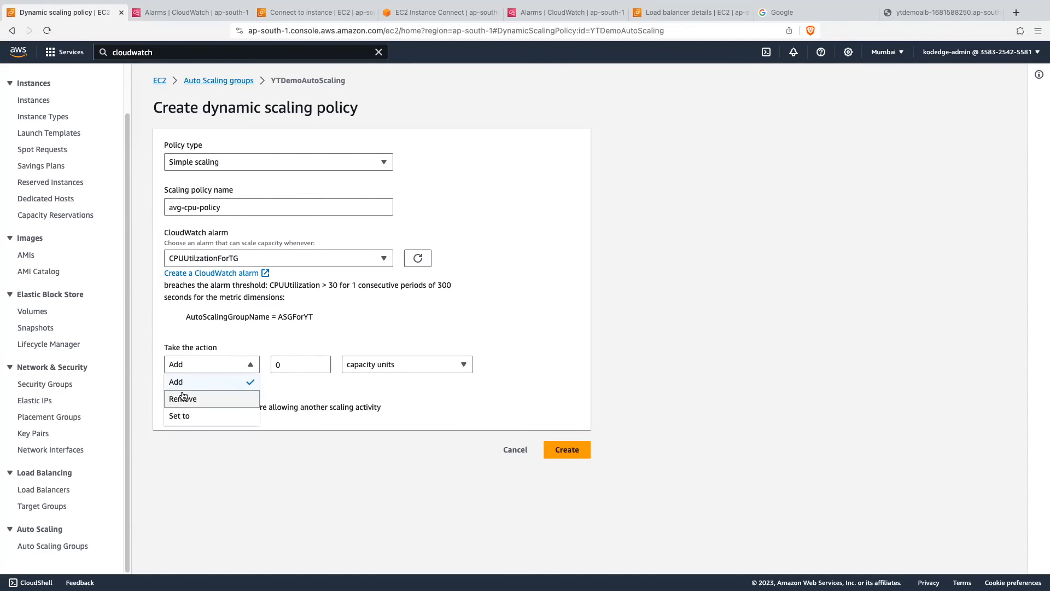
pyautogui.click(192, 383)
pyautogui.click(273, 368)
pyautogui.write('1')
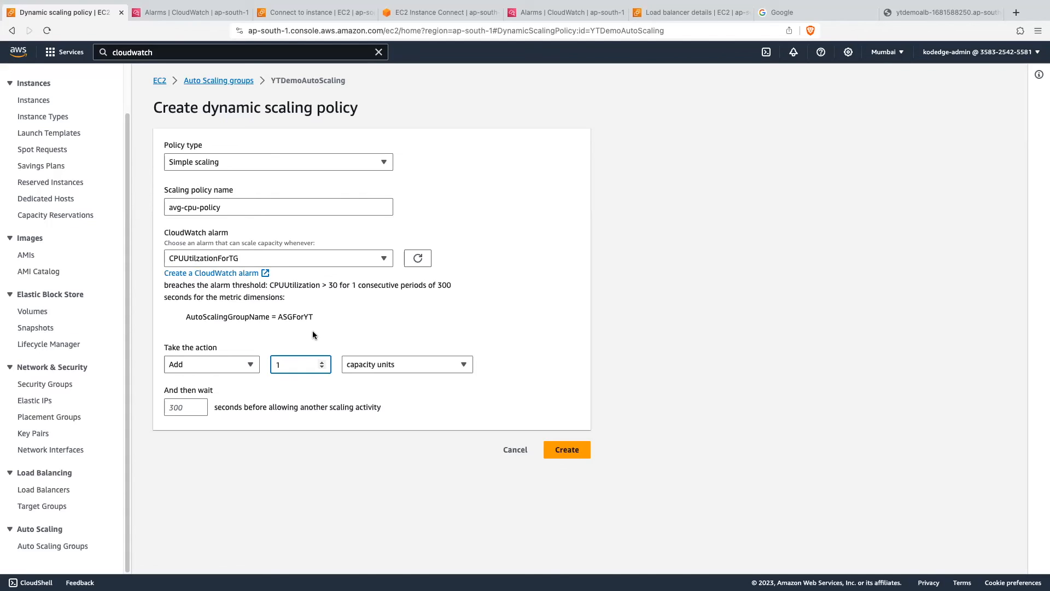
pyautogui.click(409, 363)
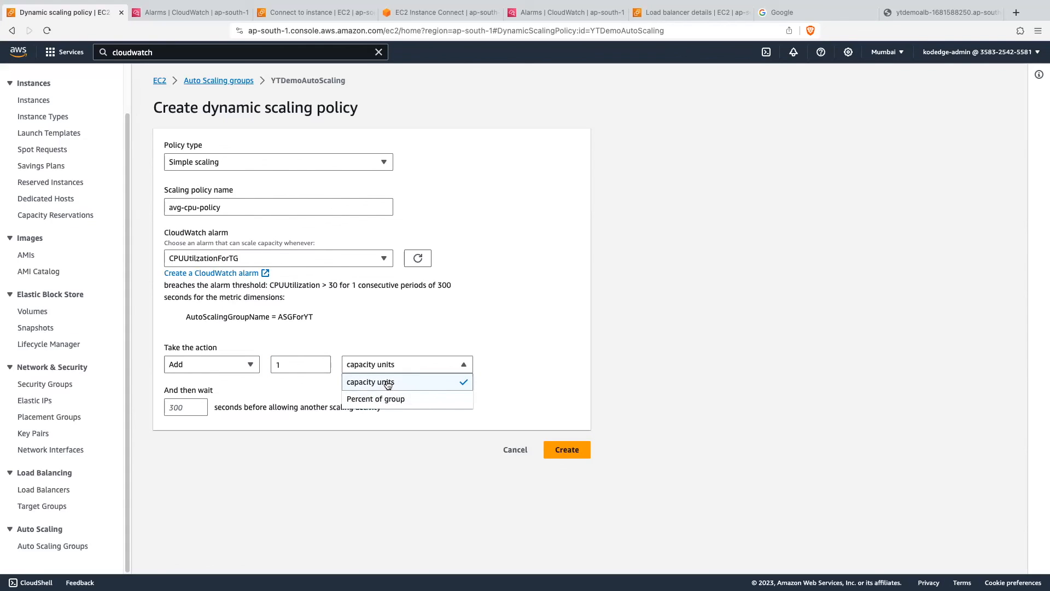
pyautogui.click(509, 365)
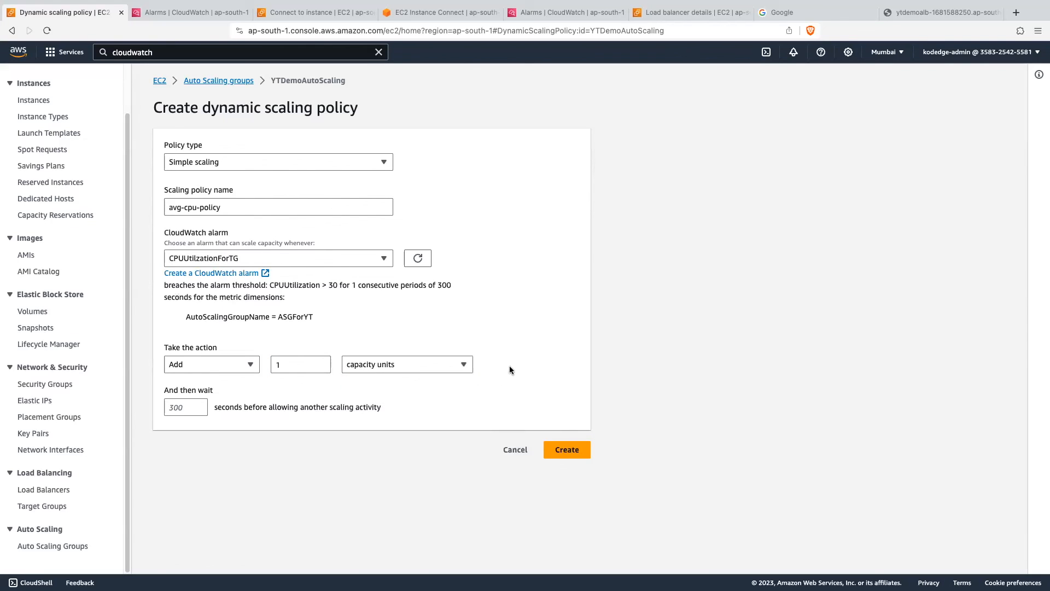
pyautogui.click(583, 454)
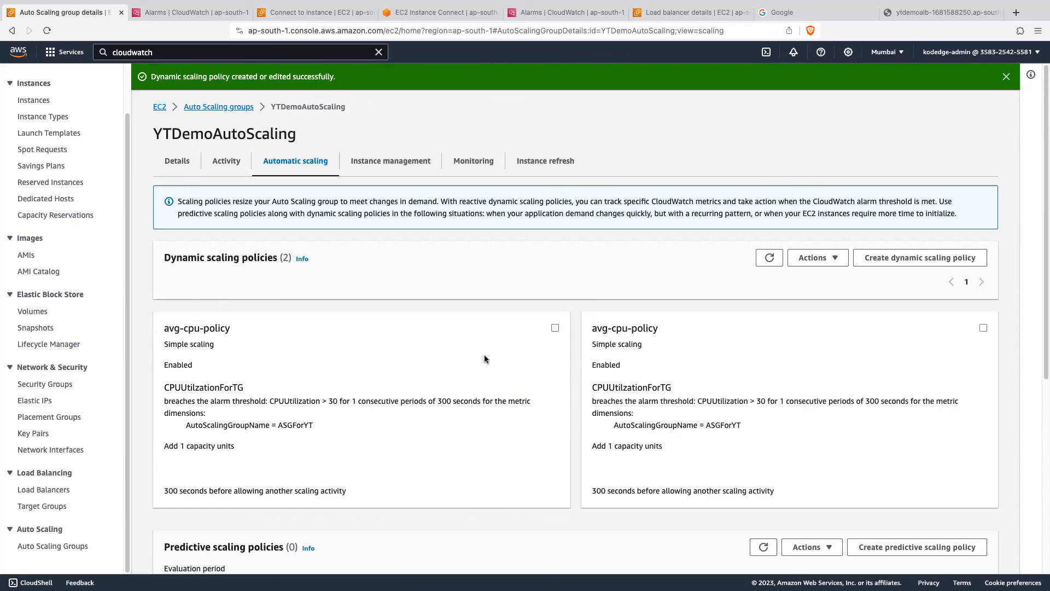
# Set the desired capacity of the YTDemoAutoScaling group to 1.
pyautogui.click(178, 161)
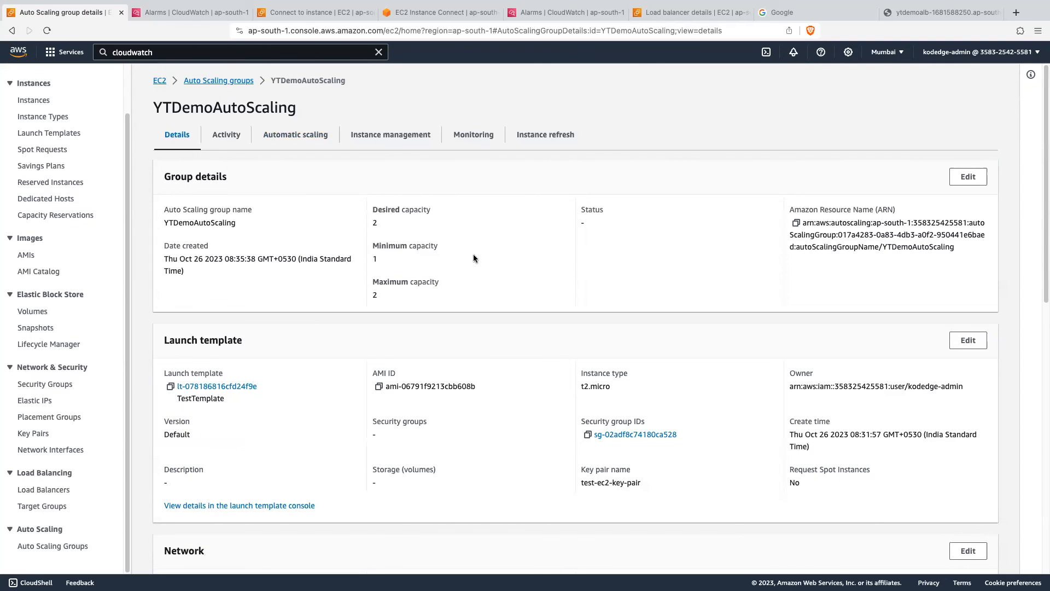
pyautogui.click(967, 177)
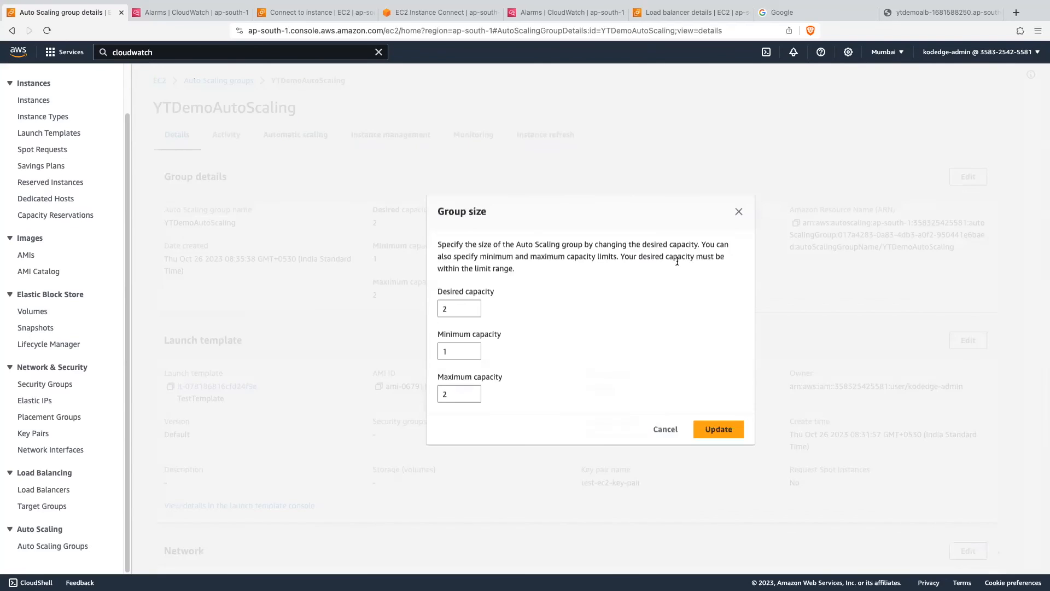
pyautogui.click(445, 306)
pyautogui.press('BackSpace')
pyautogui.write('1')
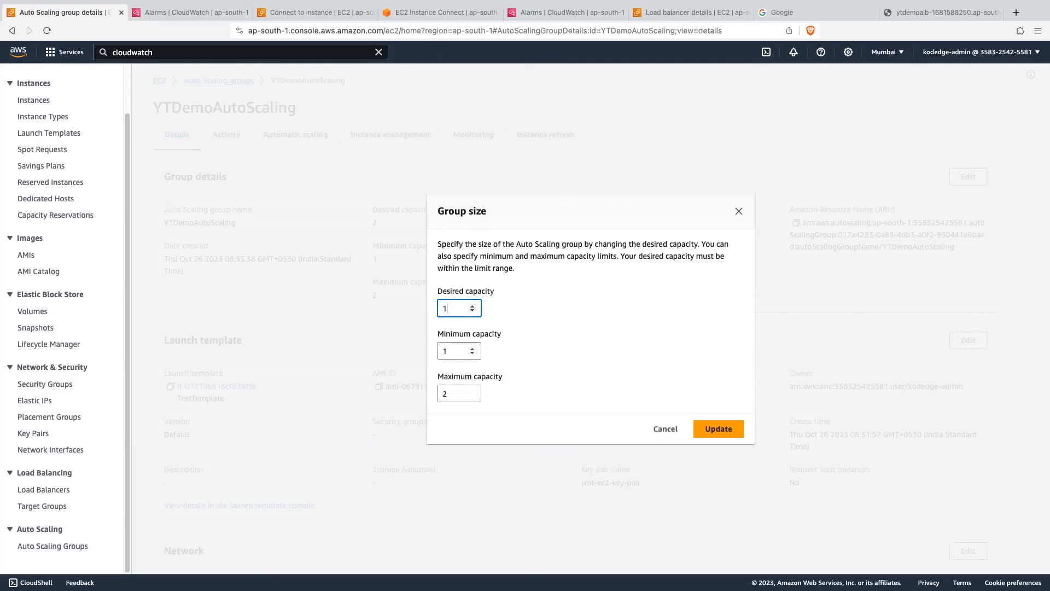
pyautogui.click(724, 435)
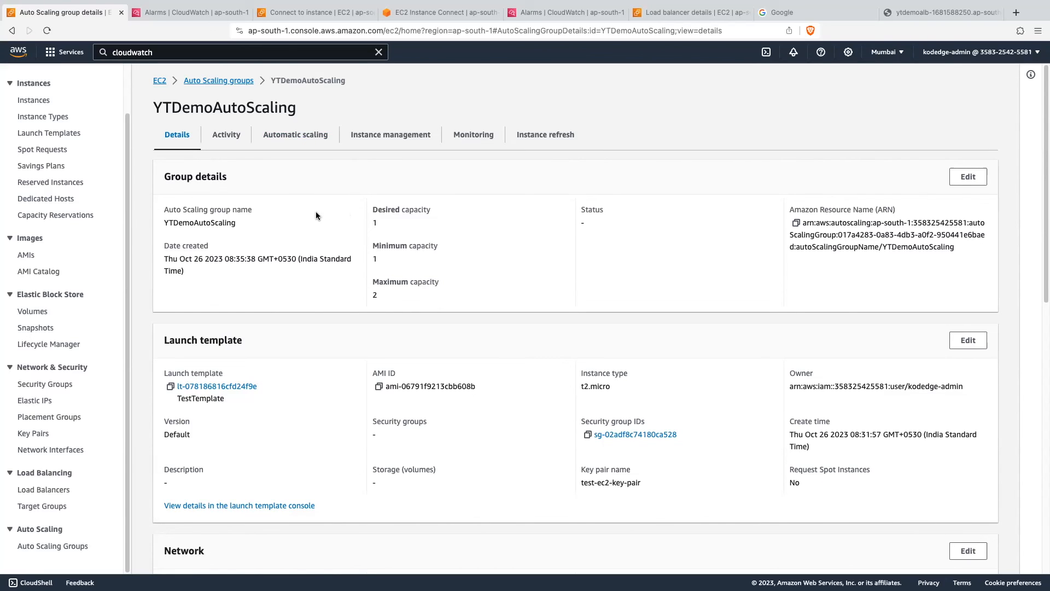
# Check the group's activity history for the instance termination entry and its description.
pyautogui.click(236, 143)
pyautogui.scroll(-3, 300, 266)
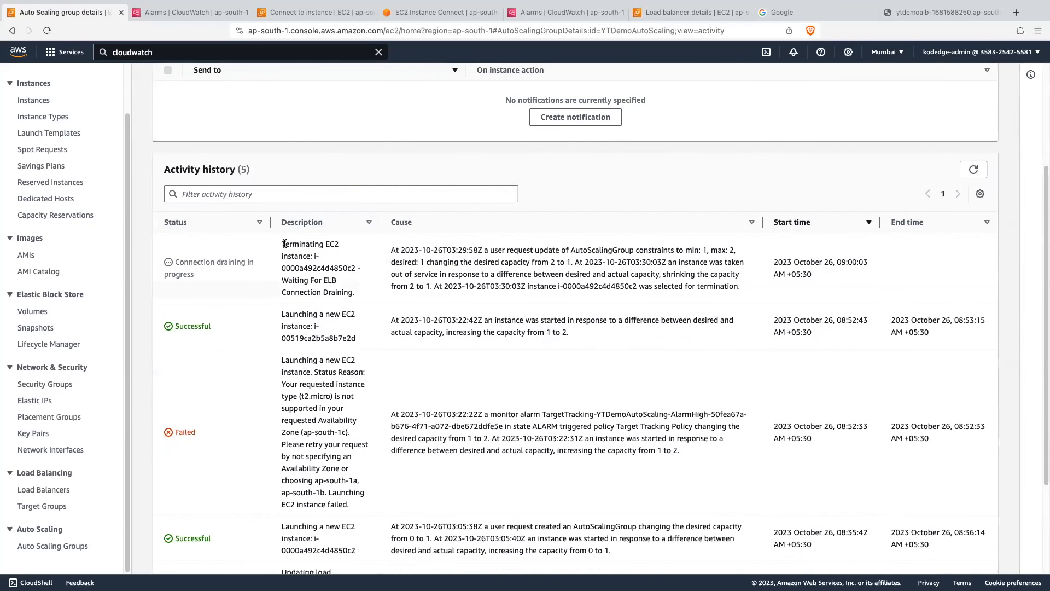
pyautogui.moveTo(281, 244); pyautogui.dragTo(352, 288)
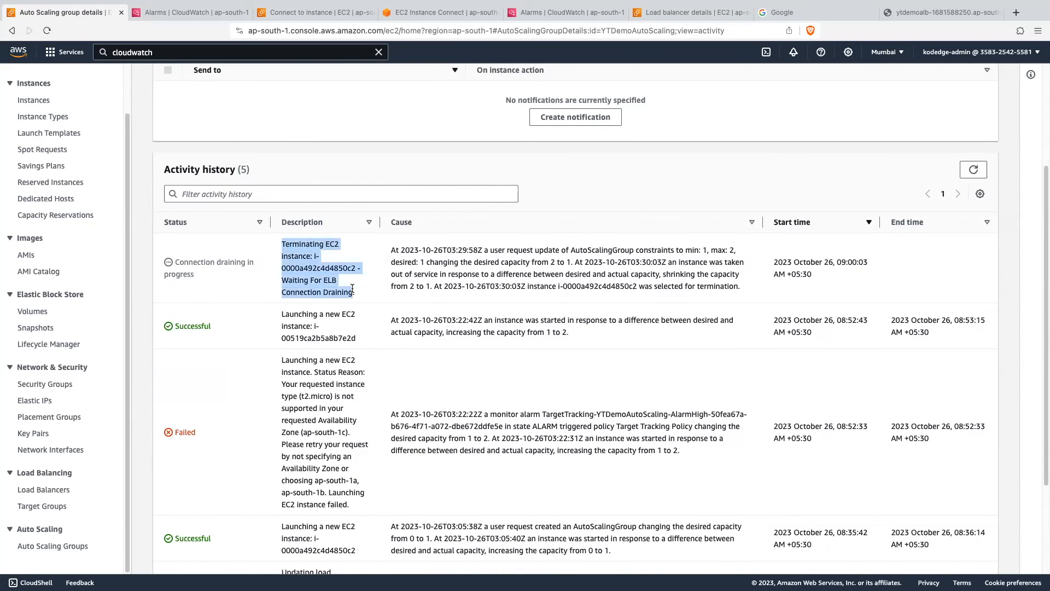
pyautogui.scroll(3, 353, 289)
pyautogui.click(353, 288)
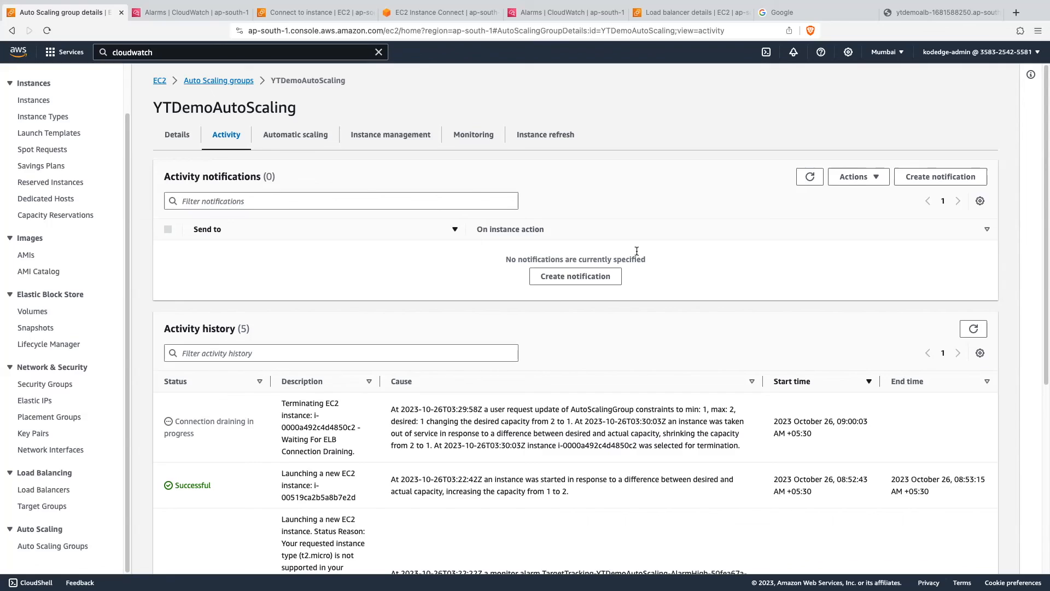
# Search Google for "set alarm state" and open the AWS CLI reference page for set-alarm-state.
pyautogui.click(790, 13)
pyautogui.click(425, 257)
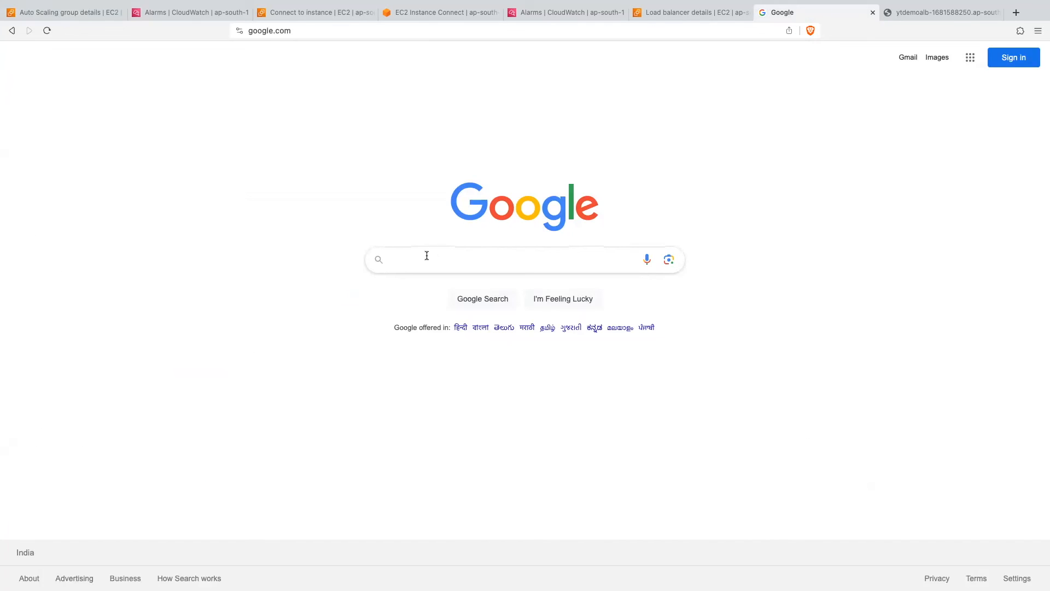
pyautogui.write('s')
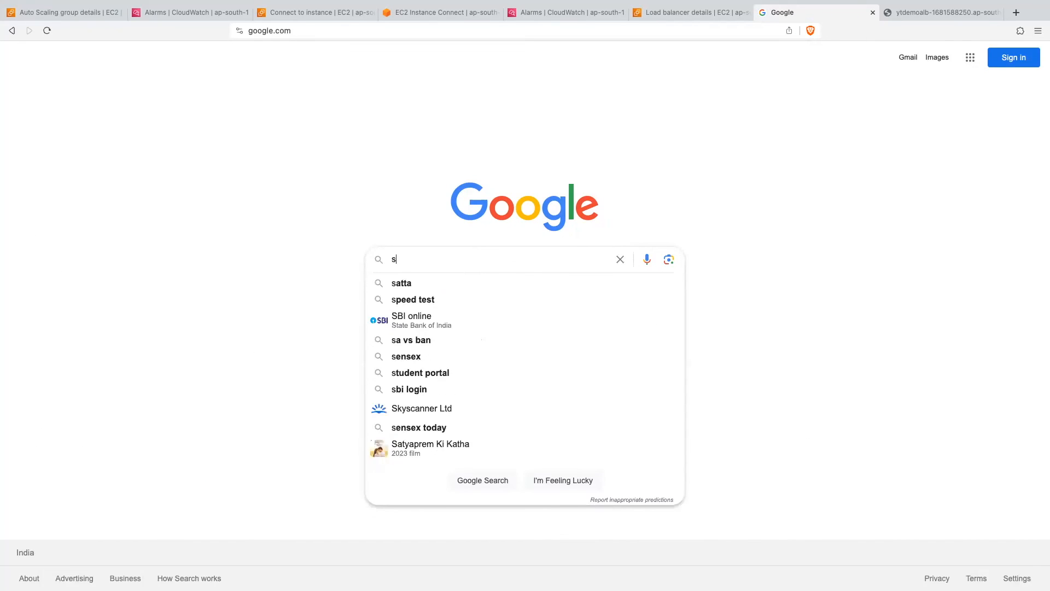
pyautogui.write('et alarm state')
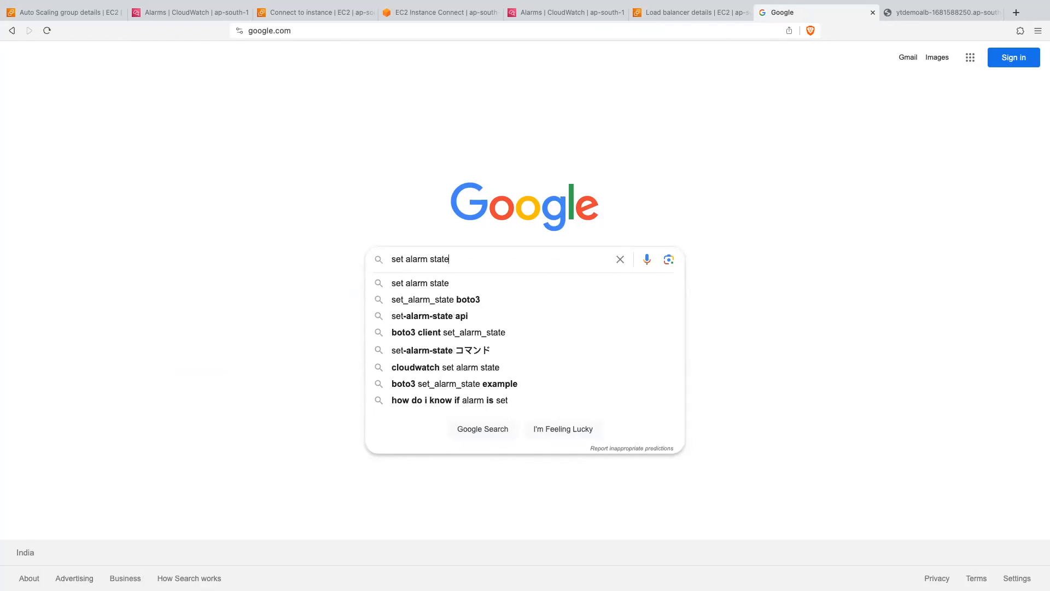
pyautogui.press('Return')
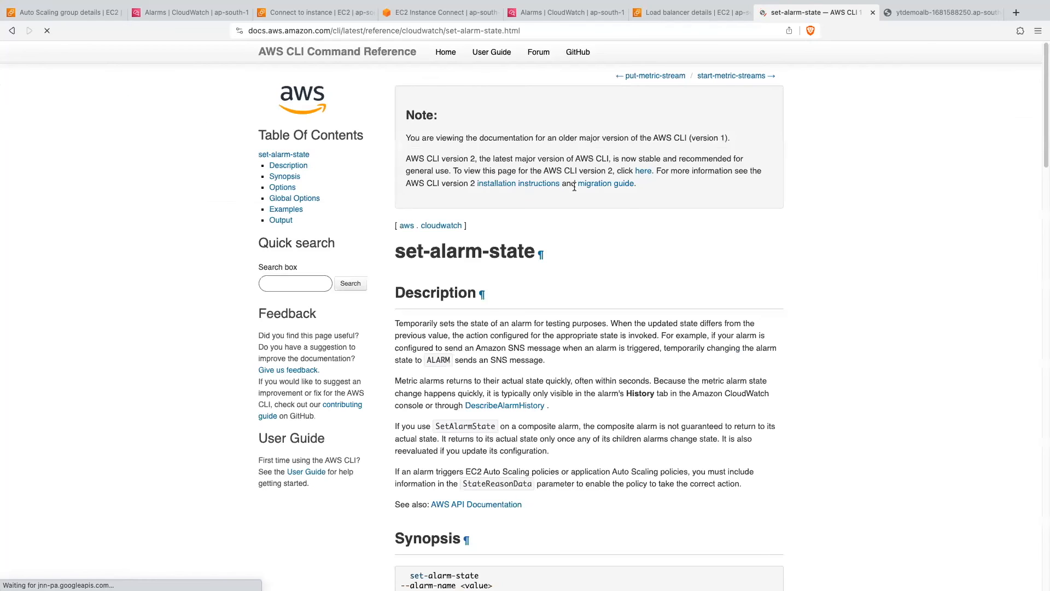
# Read the set-alarm-state synopsis, examining the command name and its alarm-name, state-value and state-reason parameters.
pyautogui.scroll(-5, 553, 330)
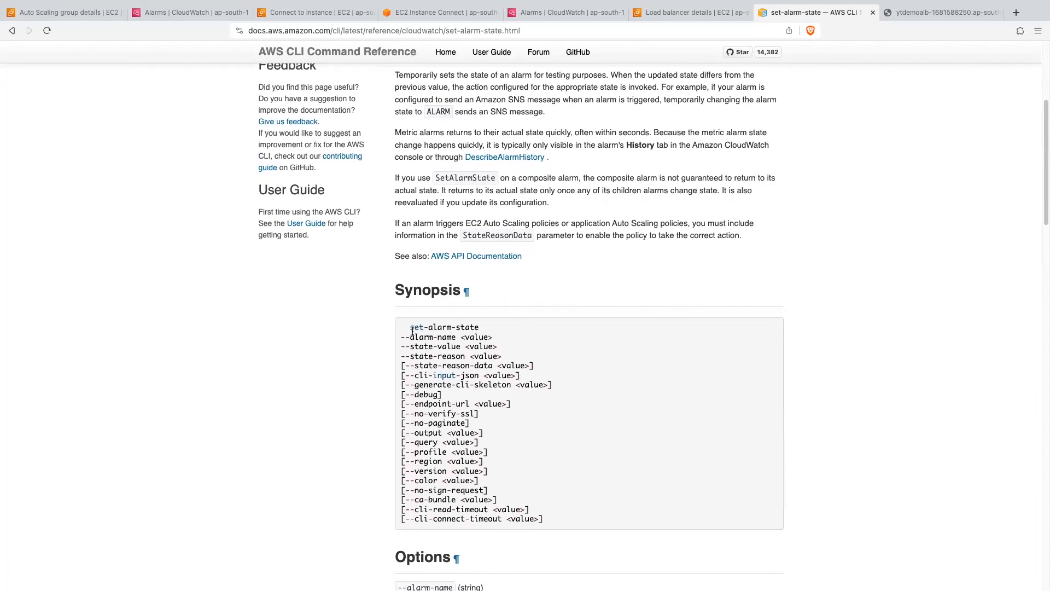
pyautogui.moveTo(408, 326); pyautogui.dragTo(495, 332)
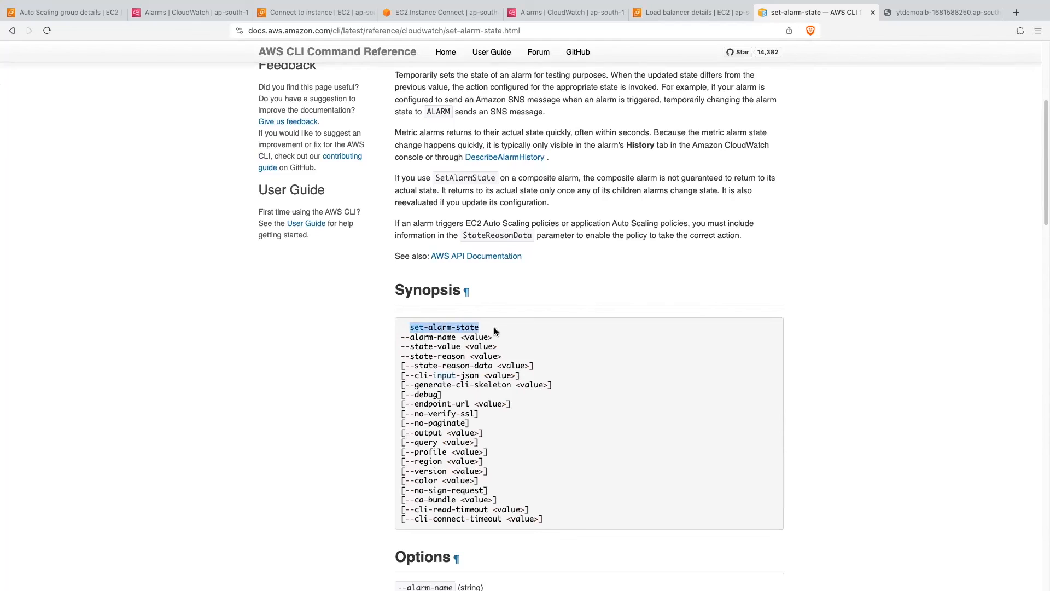
pyautogui.moveTo(401, 337); pyautogui.dragTo(468, 337)
pyautogui.click(465, 337)
pyautogui.moveTo(401, 347); pyautogui.dragTo(489, 347)
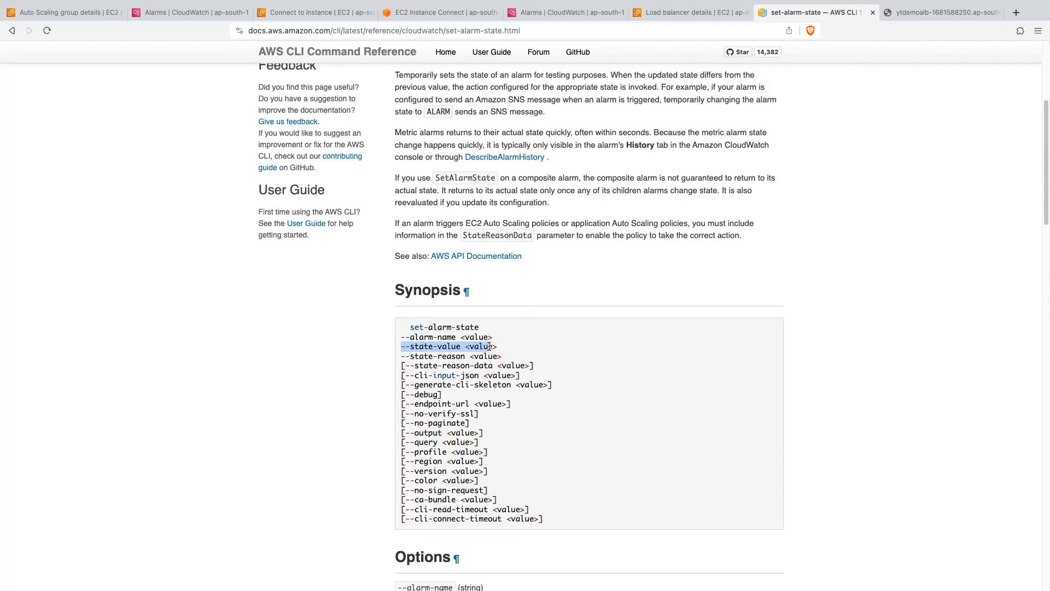
pyautogui.moveTo(406, 356); pyautogui.dragTo(493, 356)
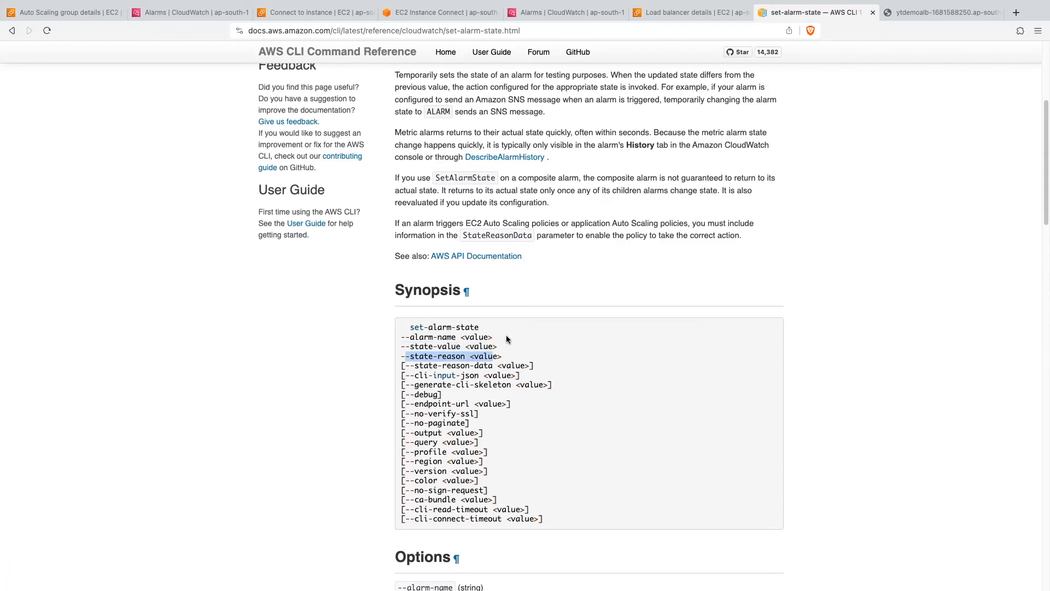
pyautogui.scroll(5, 383, 263)
# Launch AWS CloudShell from the Auto Scaling group page in its own browser tab and close the docked shell.
pyautogui.click(80, 13)
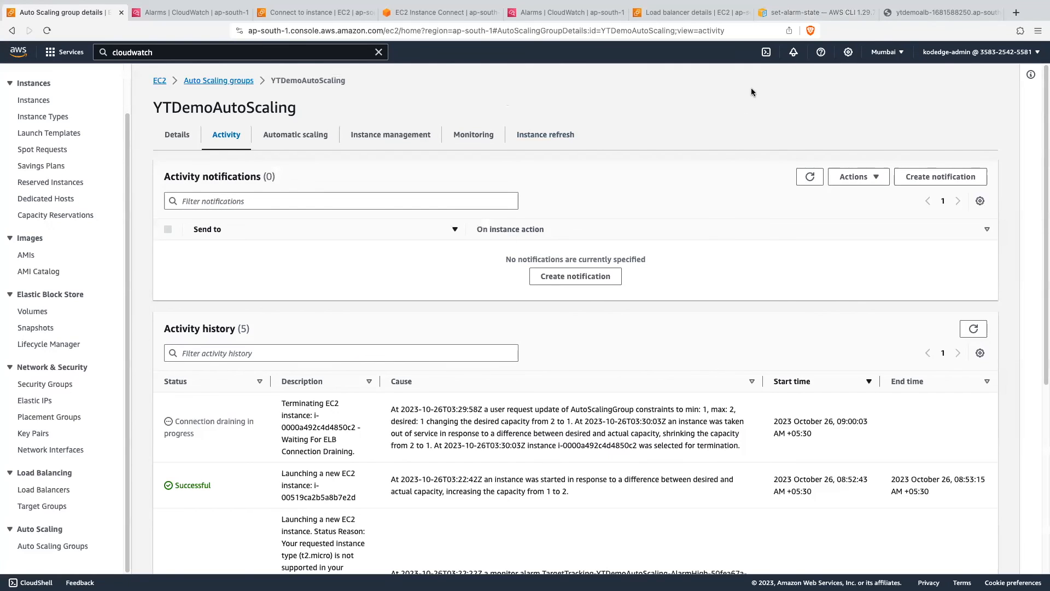
pyautogui.click(766, 52)
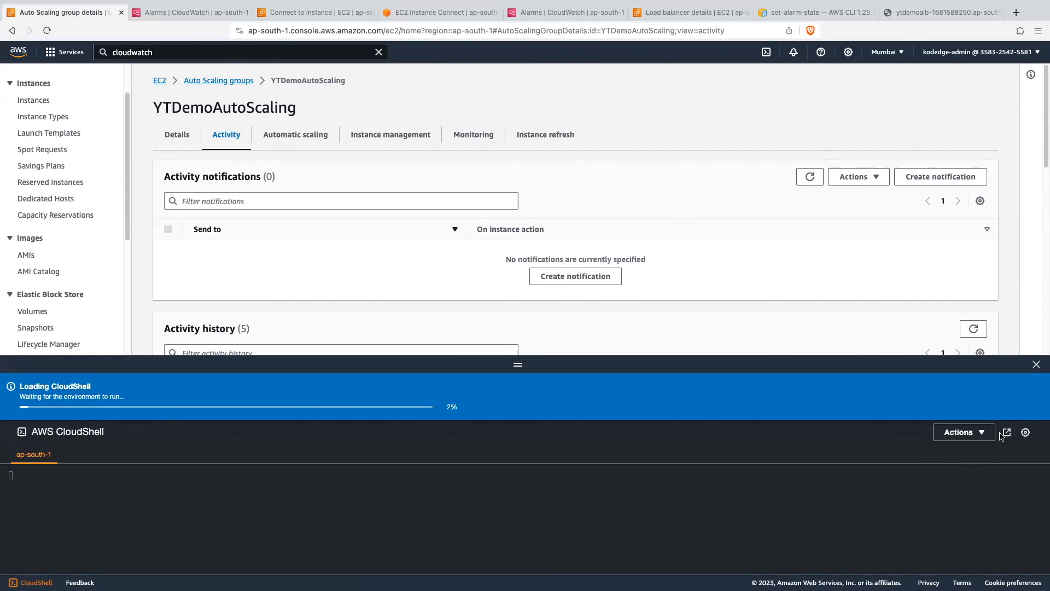
pyautogui.click(1006, 432)
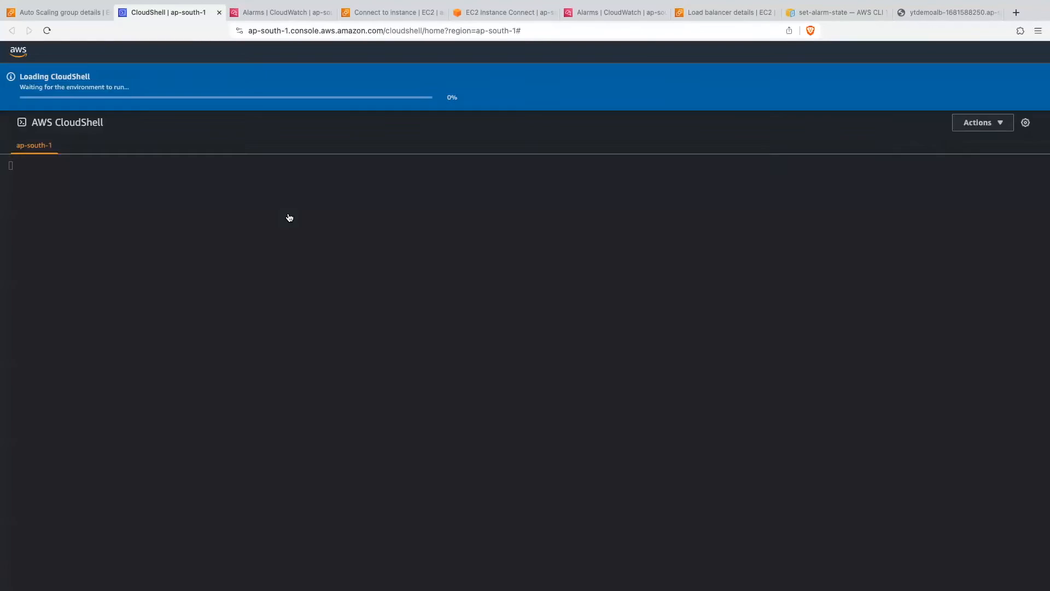
pyautogui.click(731, 210)
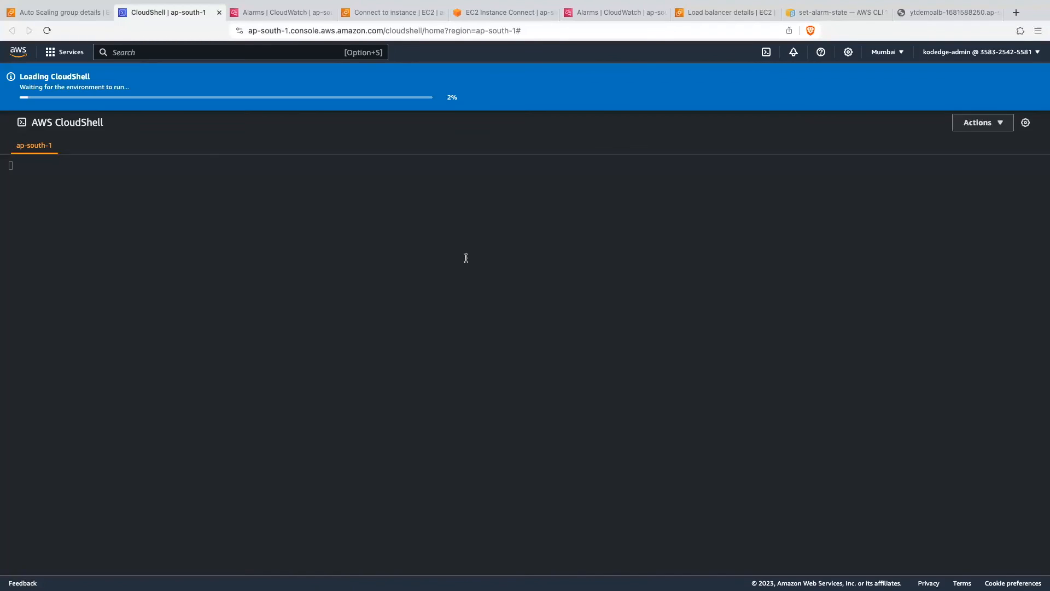
pyautogui.click(58, 12)
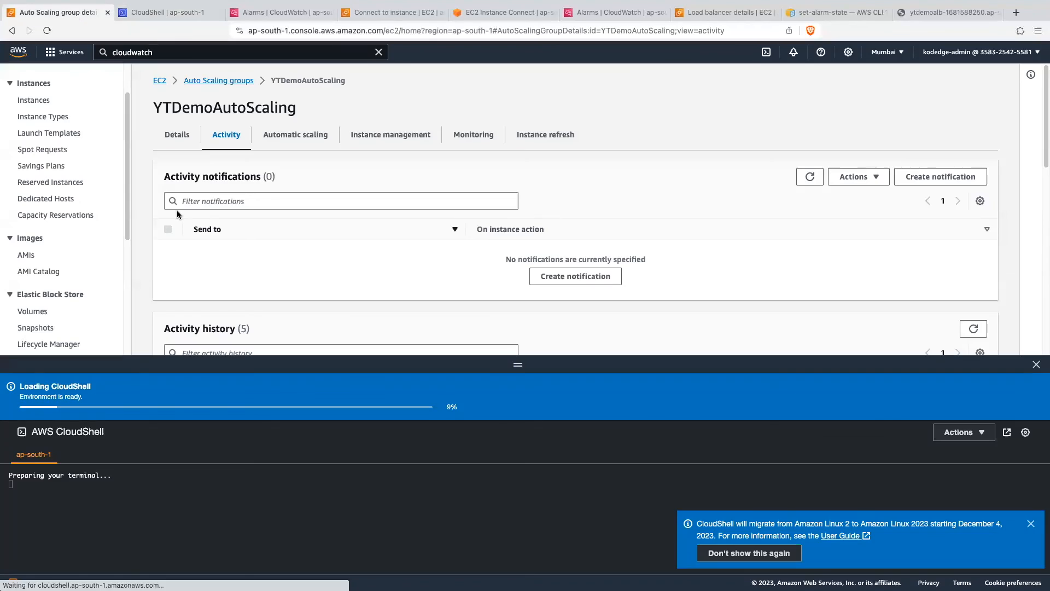
pyautogui.click(1037, 364)
pyautogui.click(176, 12)
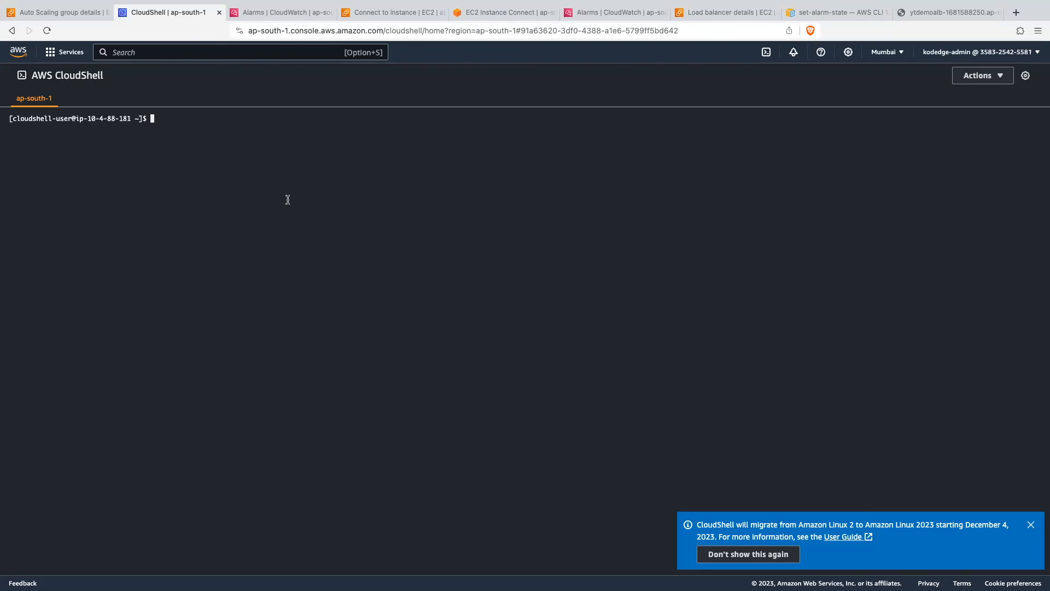
# Run aws cloudwatch set-alarm-state --alarm-name CPUUtilzationForTG --state-value ALARM --state-reason "test" in CloudShell, checking the alarm name against the CloudWatch alarms list.
pyautogui.write('aws cloudwatch set-alarm-state --alarm-name CPUUtilzationForTG --state-value ALARM --state-reason "test"')
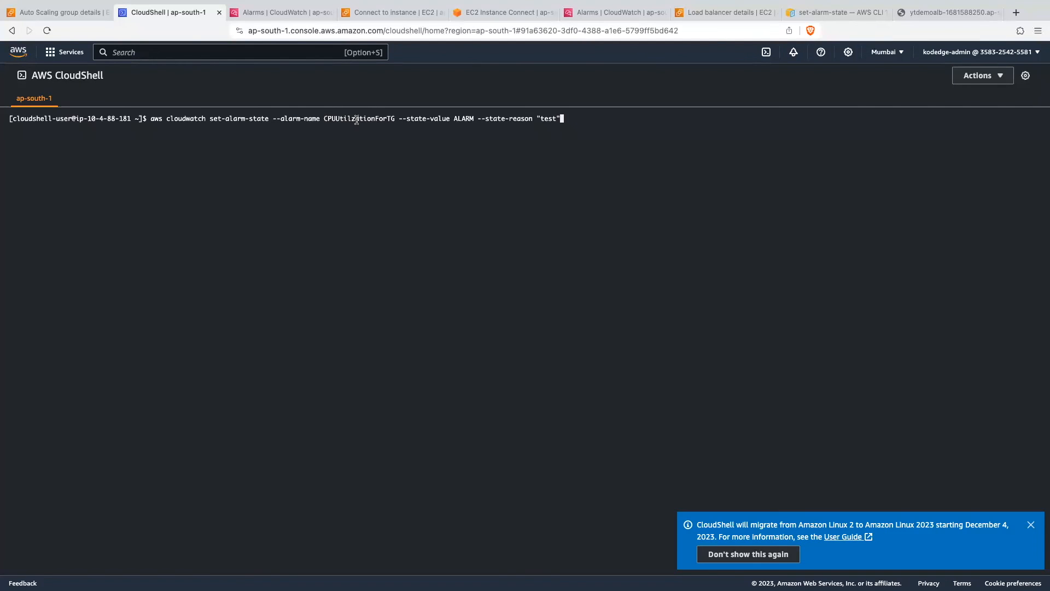
pyautogui.click(277, 12)
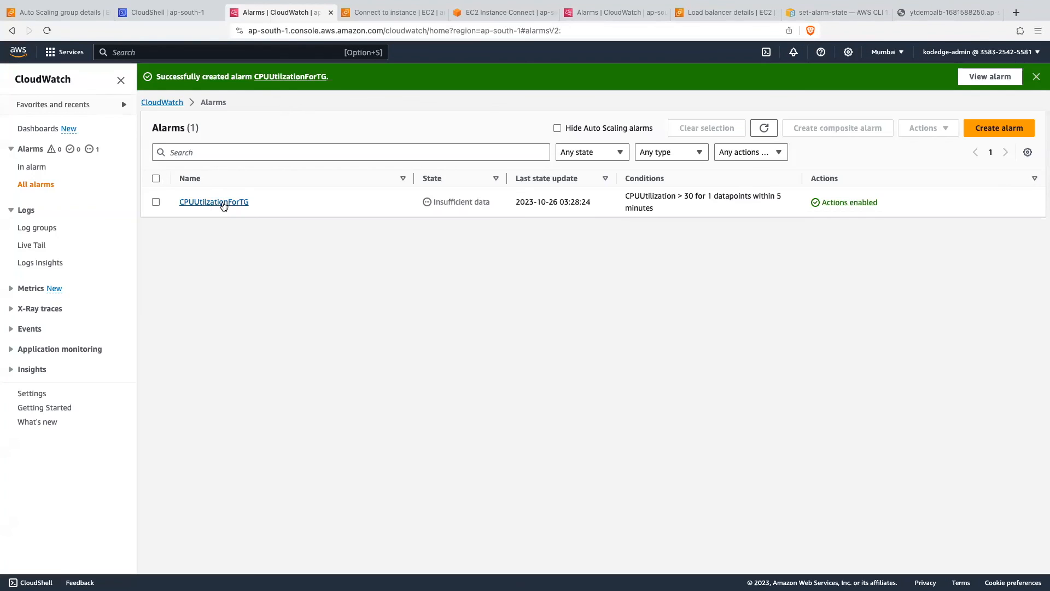
pyautogui.click(184, 14)
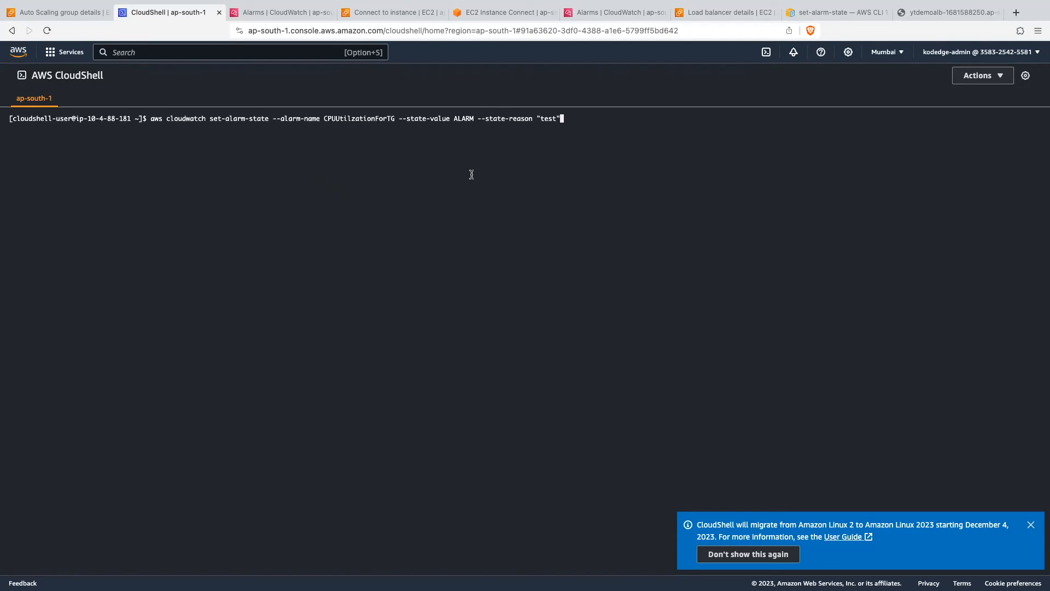
pyautogui.press('Return')
# Refresh the YTDemoAutoScaling activity history and the CloudWatch alarms list to check the state of CPUUtilzationForTG.
pyautogui.click(80, 13)
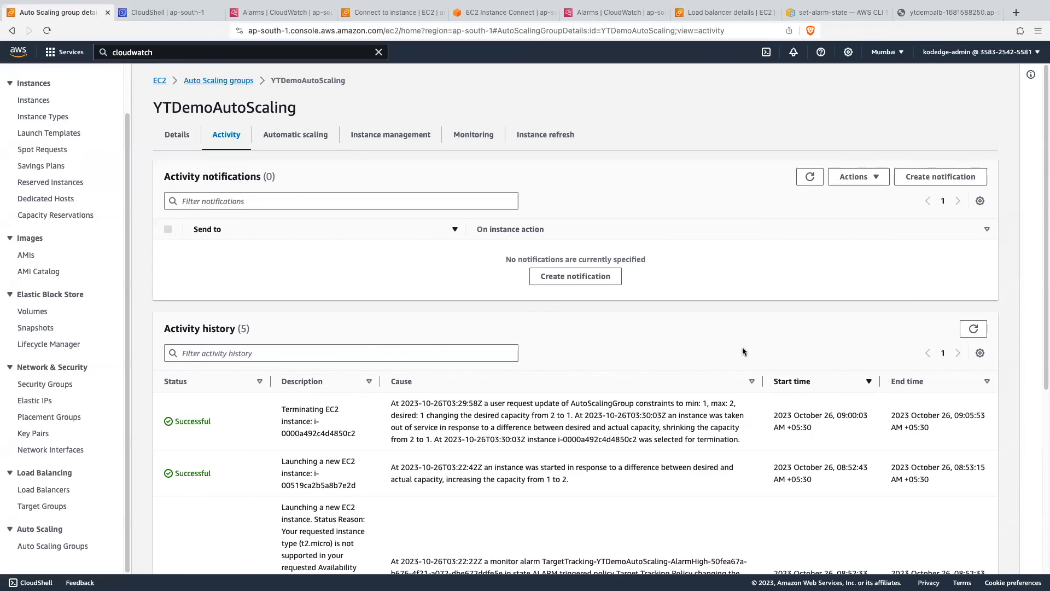
pyautogui.click(973, 328)
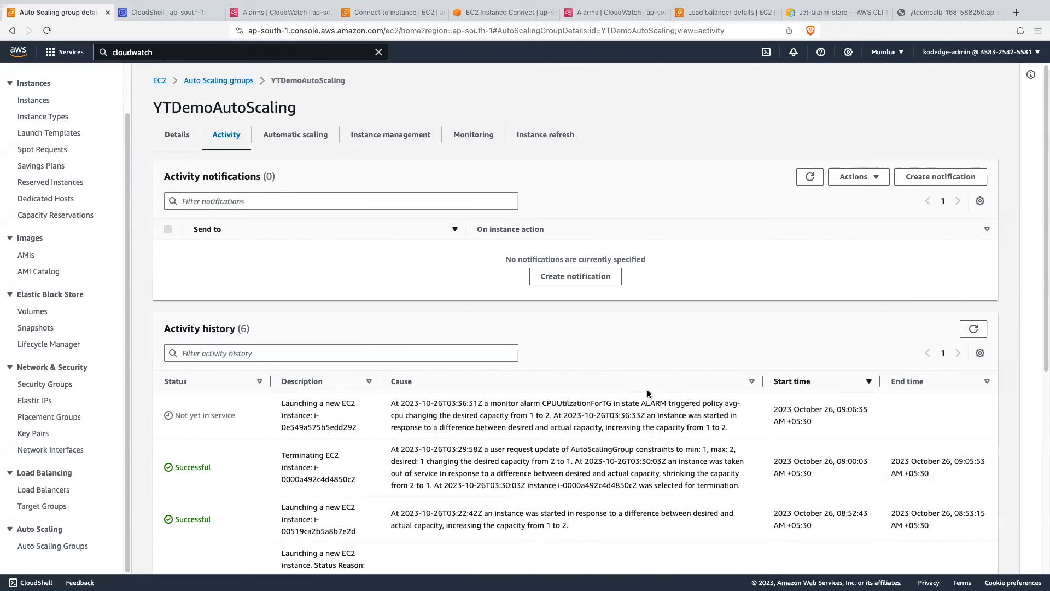
pyautogui.click(286, 13)
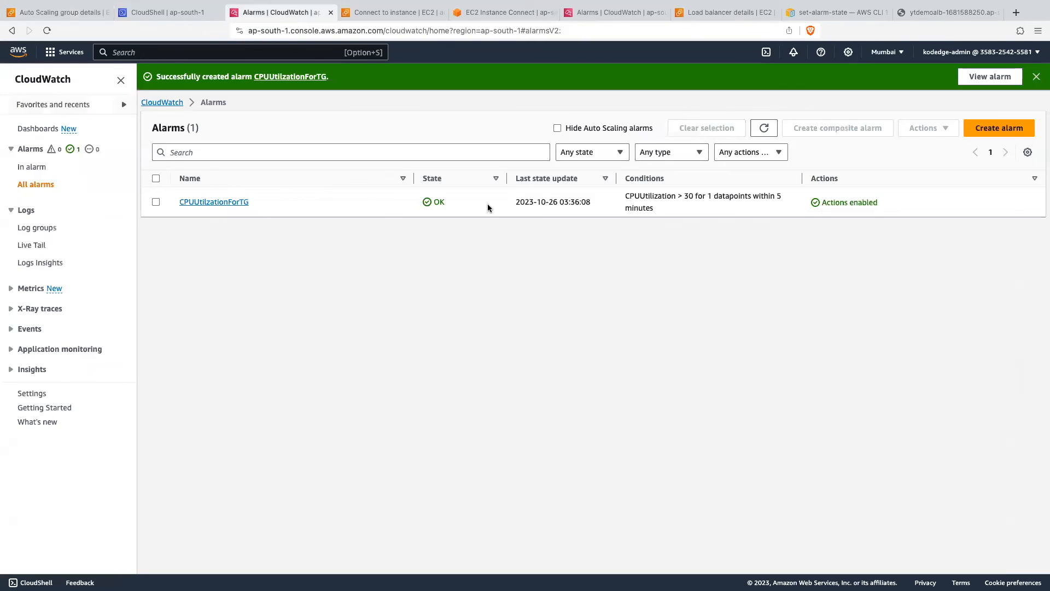
pyautogui.click(763, 128)
pyautogui.moveTo(433, 201); pyautogui.dragTo(463, 202)
# Examine the newest launch entry in the group's activity history and the new instance's lifecycle state under instance management.
pyautogui.click(71, 12)
pyautogui.scroll(-3, 268, 416)
pyautogui.scroll(-1, 281, 286)
pyautogui.moveTo(281, 286); pyautogui.dragTo(352, 316)
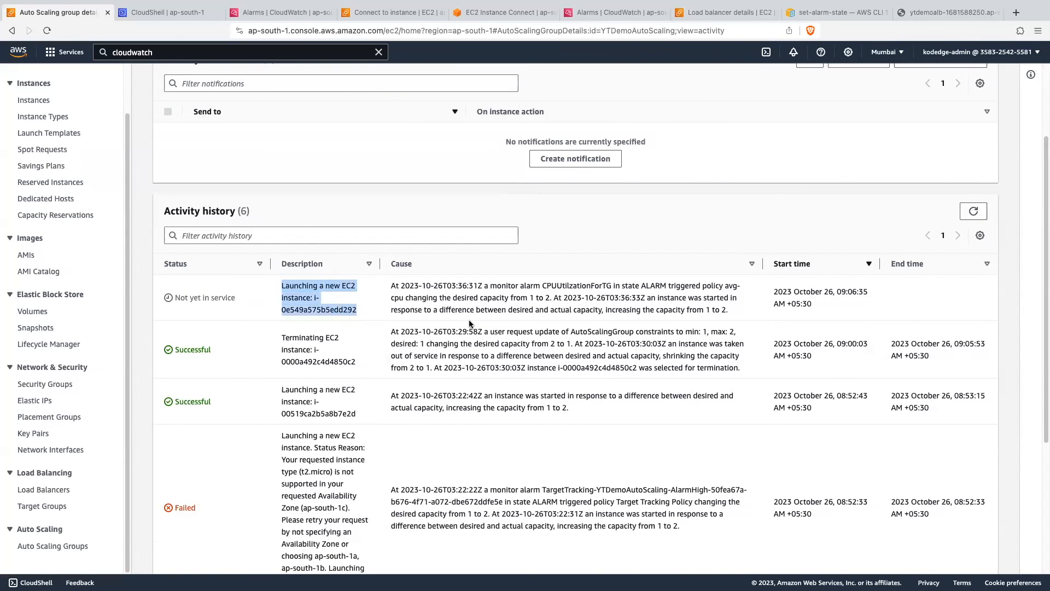
pyautogui.scroll(3, 464, 315)
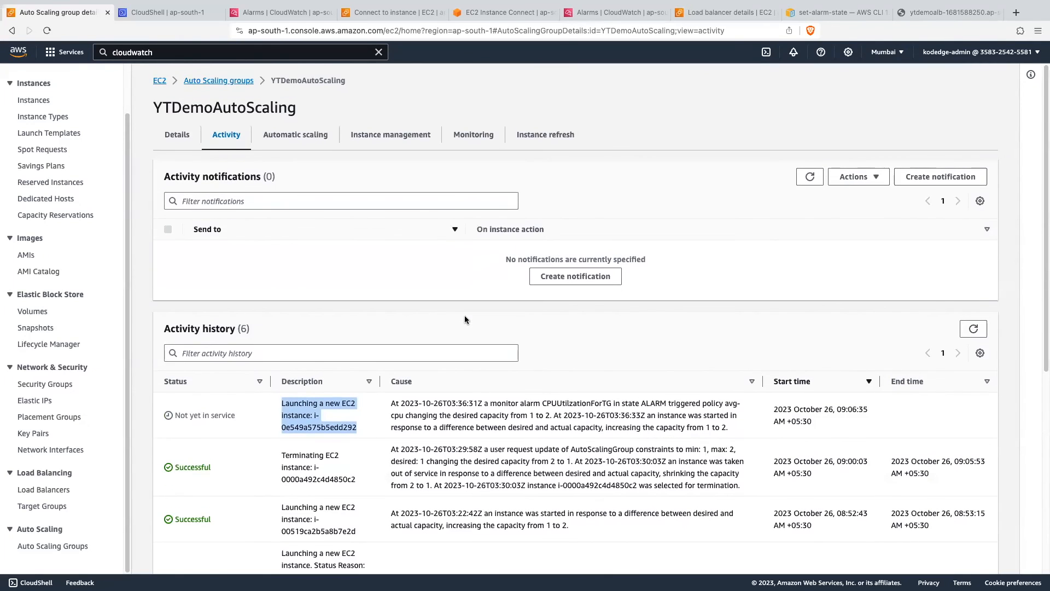
pyautogui.click(386, 136)
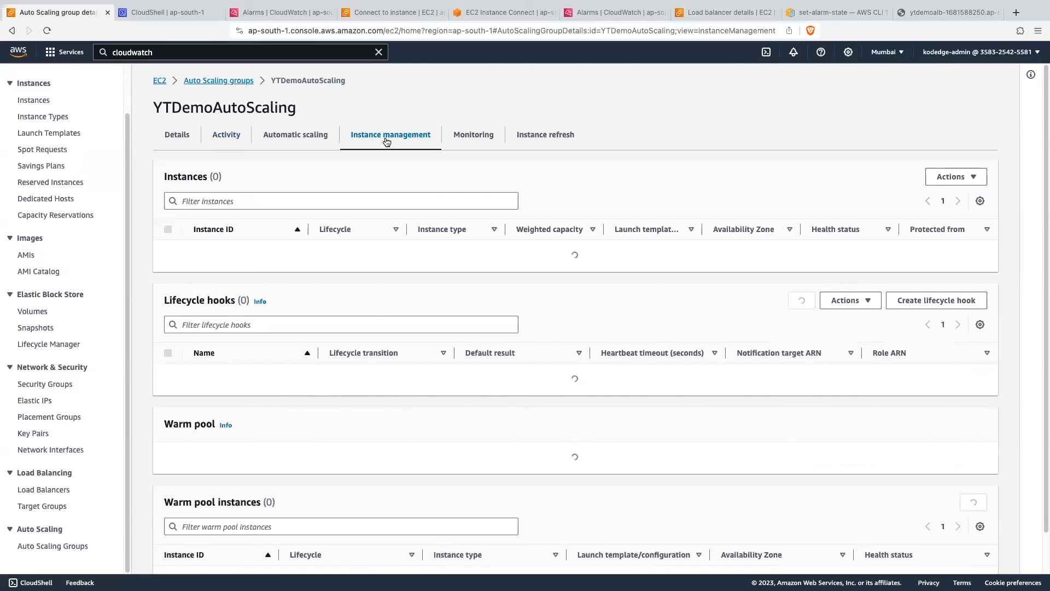
pyautogui.moveTo(346, 273); pyautogui.dragTo(316, 273)
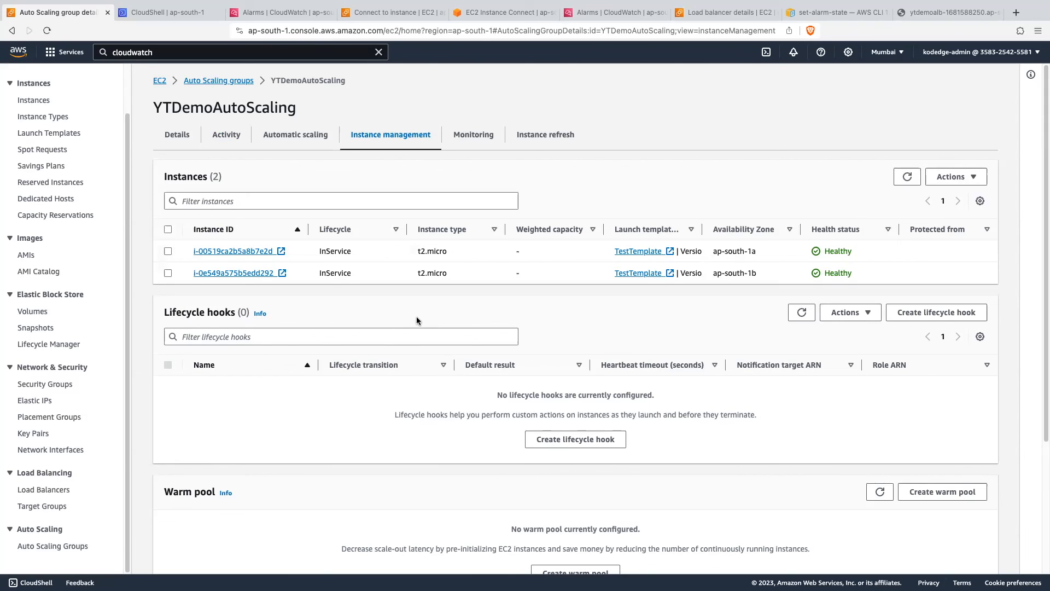
# Review the instance termination entry in the group's activity history, including the desired capacity change given as its cause.
pyautogui.click(233, 139)
pyautogui.scroll(-3, 481, 361)
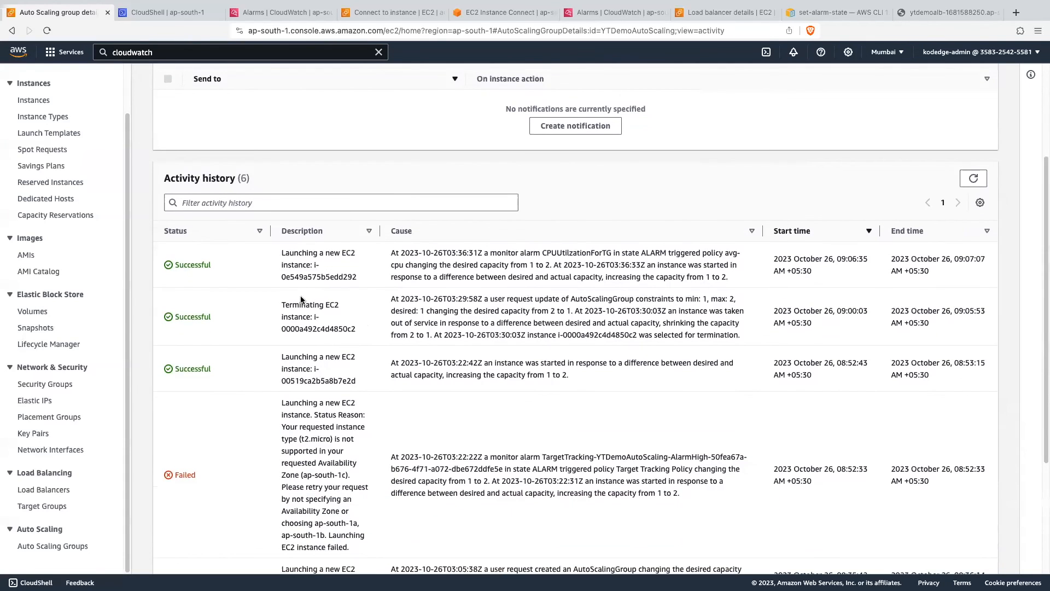
pyautogui.moveTo(281, 305); pyautogui.dragTo(358, 331)
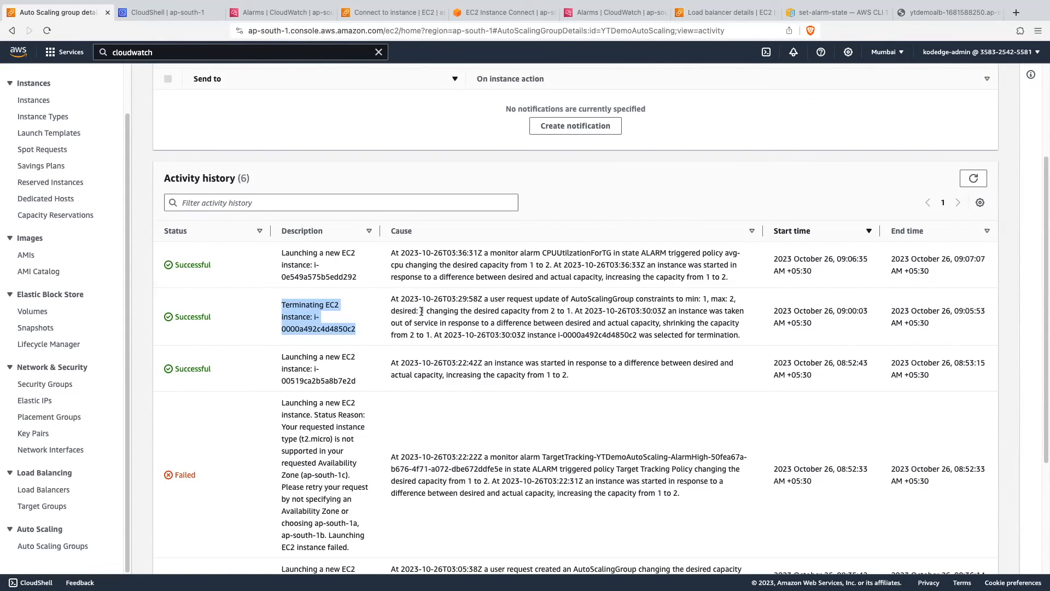
pyautogui.moveTo(420, 312); pyautogui.dragTo(573, 311)
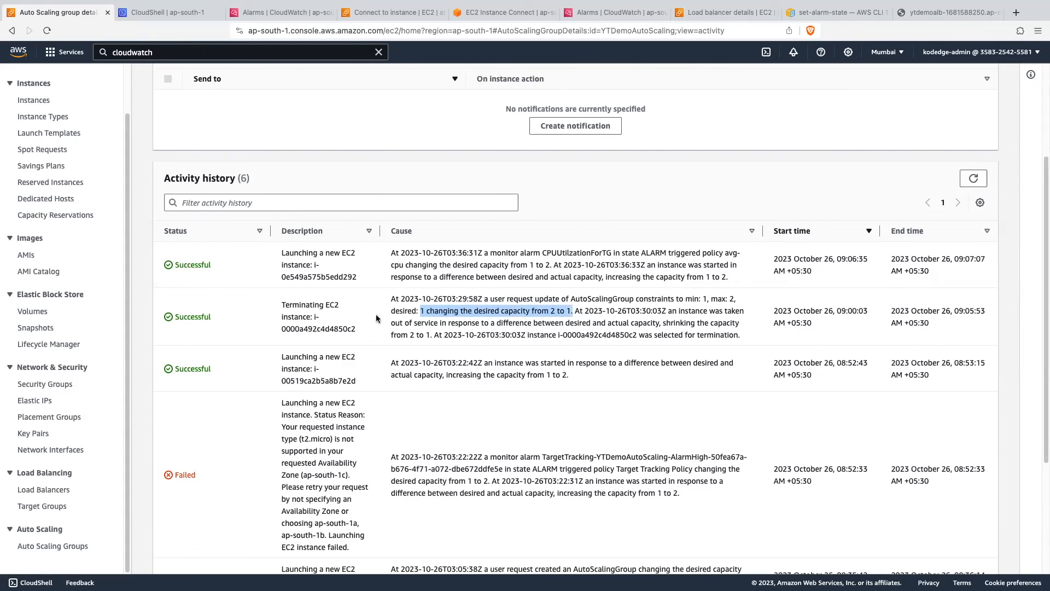
pyautogui.moveTo(282, 304); pyautogui.dragTo(364, 335)
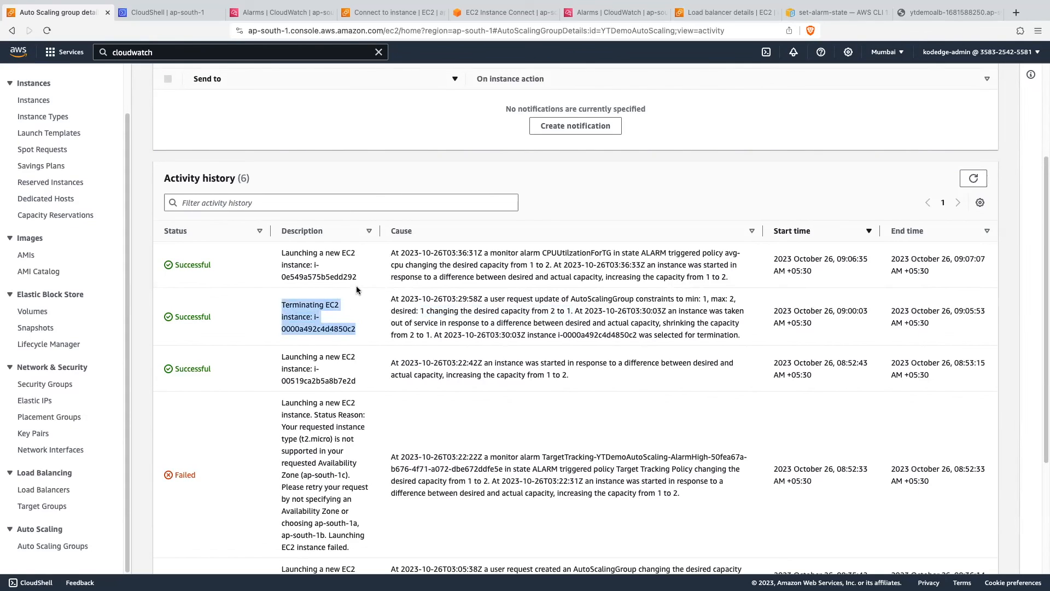
# Review the latest launch entry's description and cause in the activity history, noting the triggering alarm and the capacity change.
pyautogui.click(334, 268)
pyautogui.moveTo(280, 253); pyautogui.dragTo(358, 285)
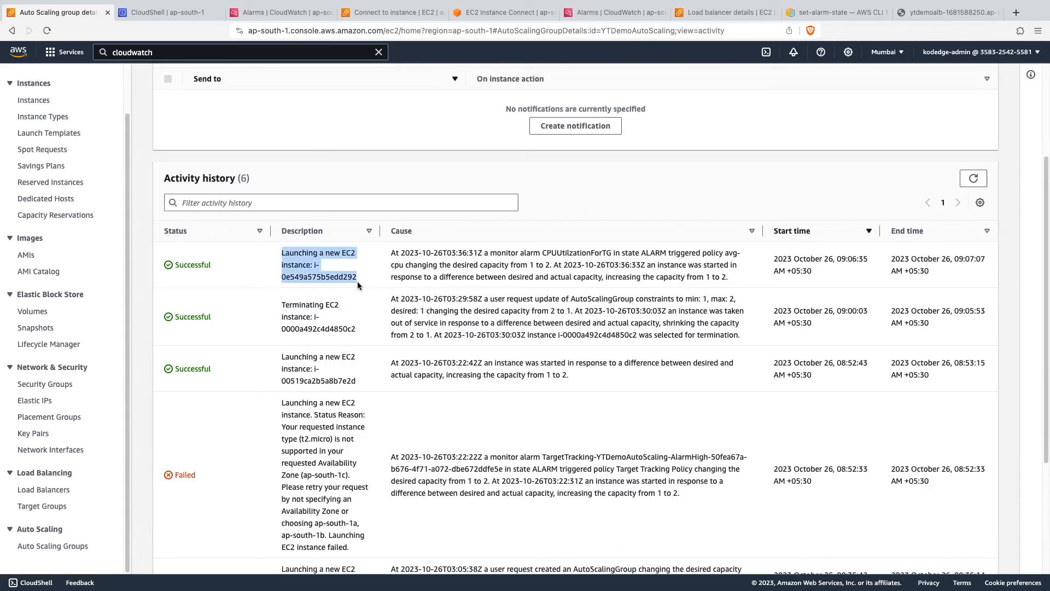
pyautogui.click(541, 252)
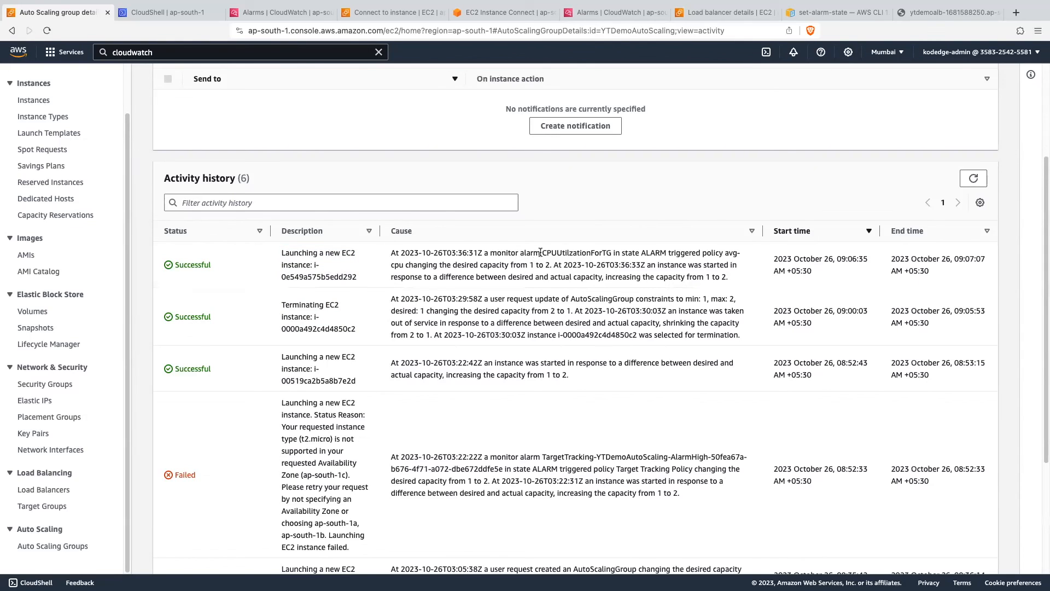
pyautogui.doubleClick(610, 252)
pyautogui.moveTo(611, 252); pyautogui.dragTo(666, 254)
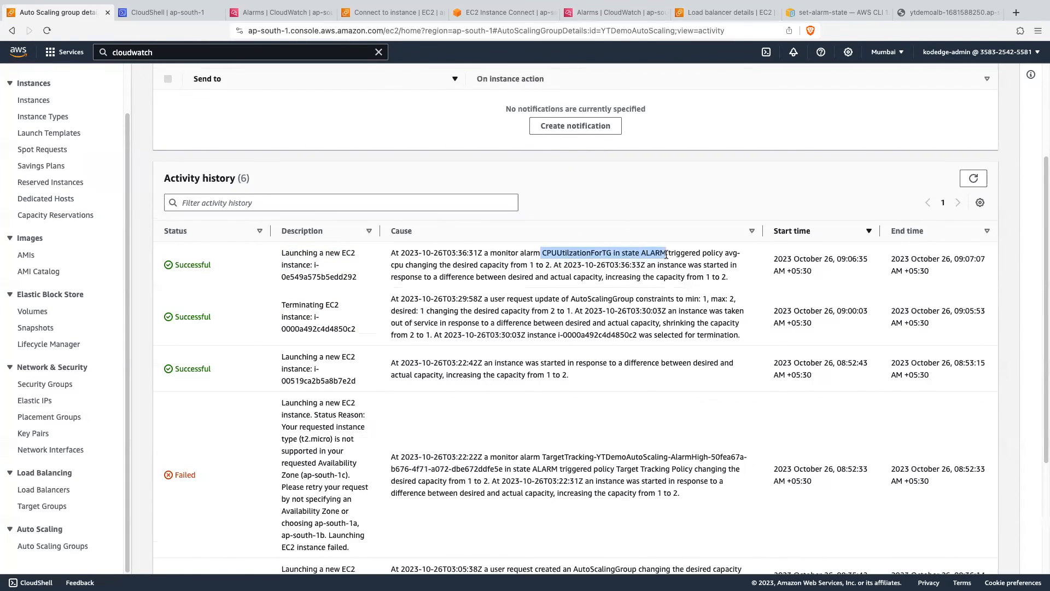
pyautogui.moveTo(605, 276); pyautogui.dragTo(734, 278)
pyautogui.scroll(3, 366, 205)
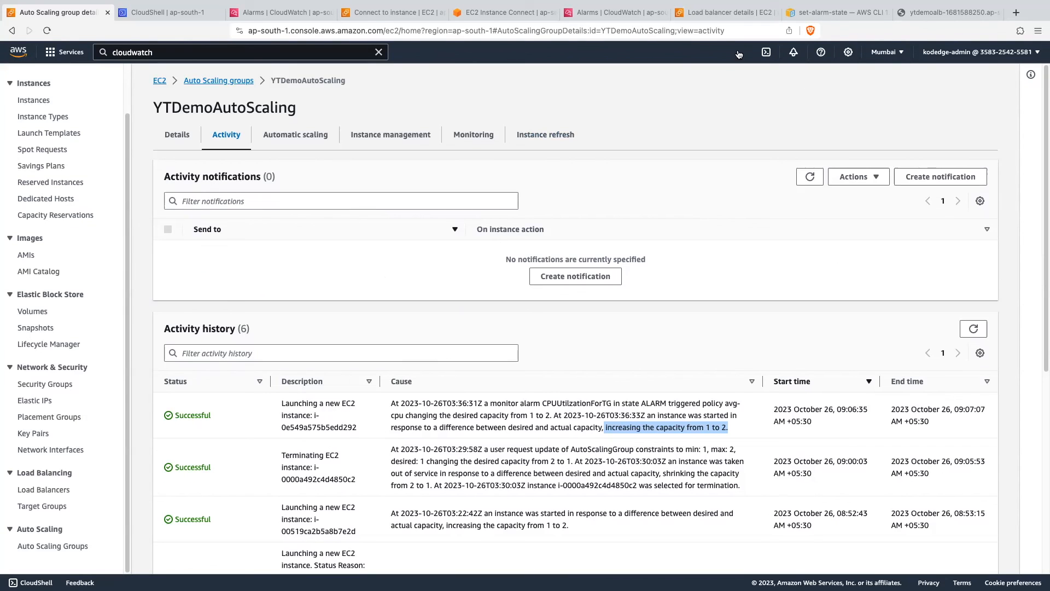
# Reload the load balancer's web page repeatedly to check which instance IP addresses respond.
pyautogui.click(916, 15)
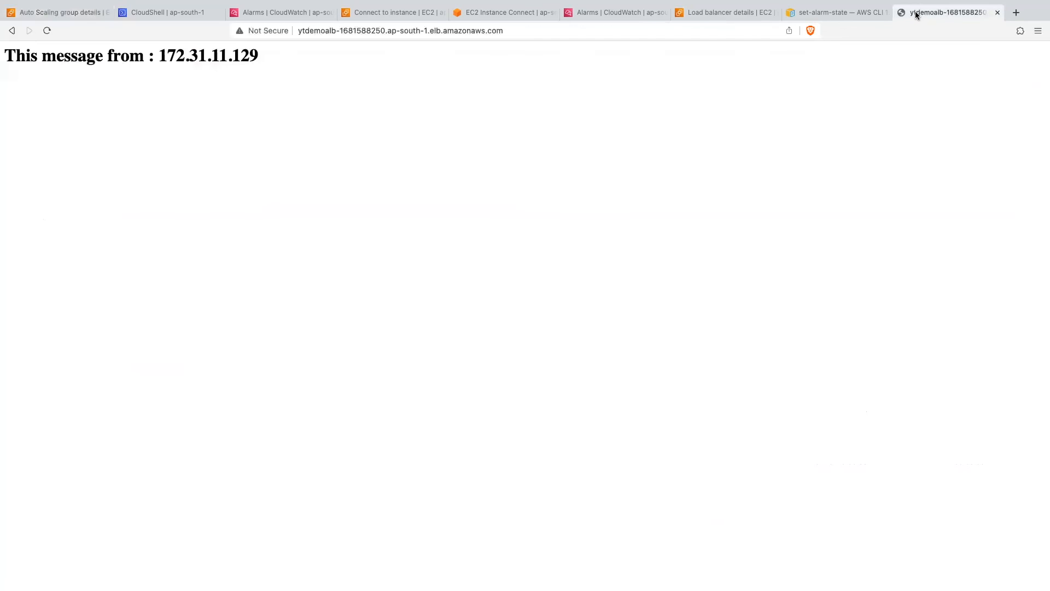
pyautogui.click(47, 29)
pyautogui.click(46, 29)
pyautogui.click(46, 29)
pyautogui.click(46, 29)
pyautogui.click(46, 29)
pyautogui.click(46, 29)
pyautogui.click(46, 29)
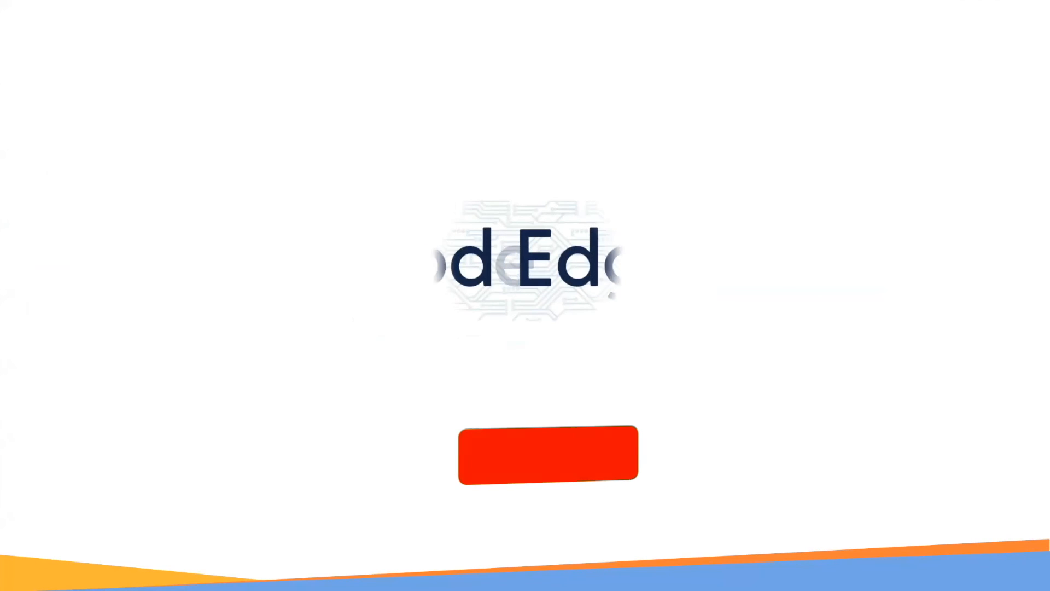